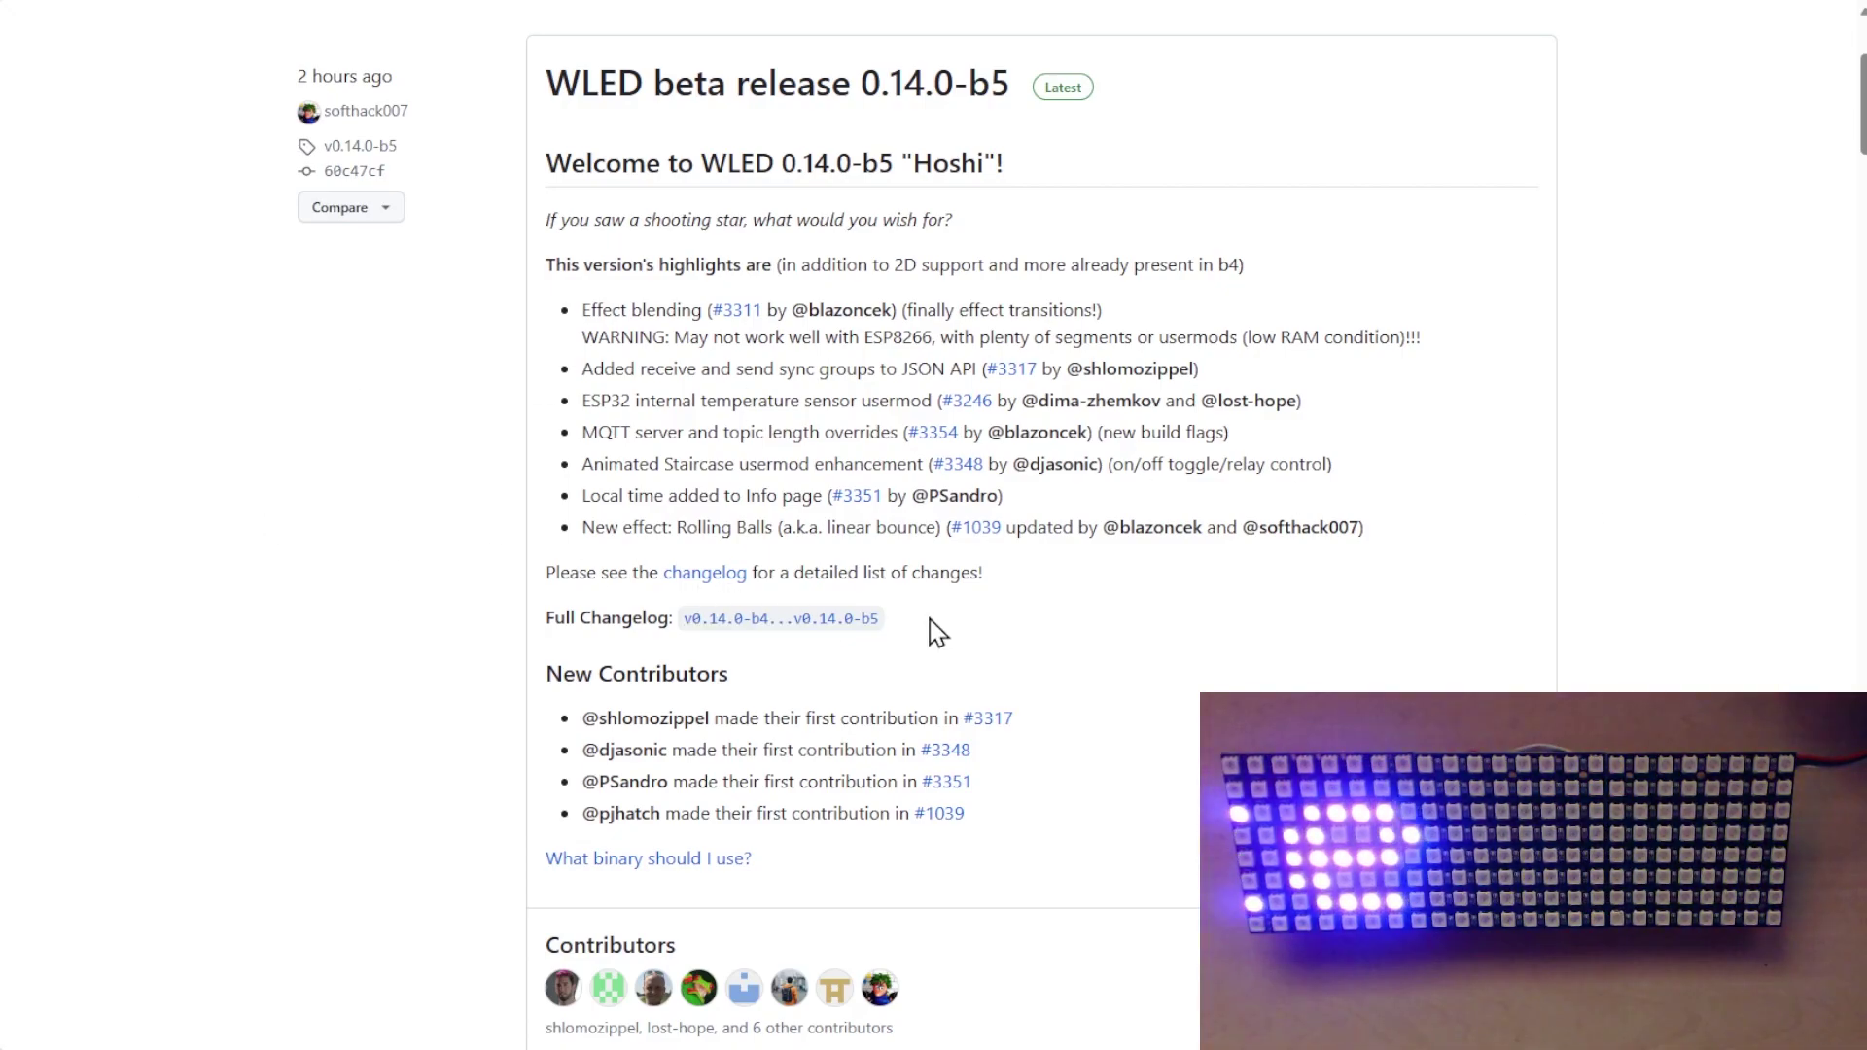
Download WLED_0.14.0-b5_ESP8266.bin from the release's Assets list.
scroll(948, 637, down, 6)
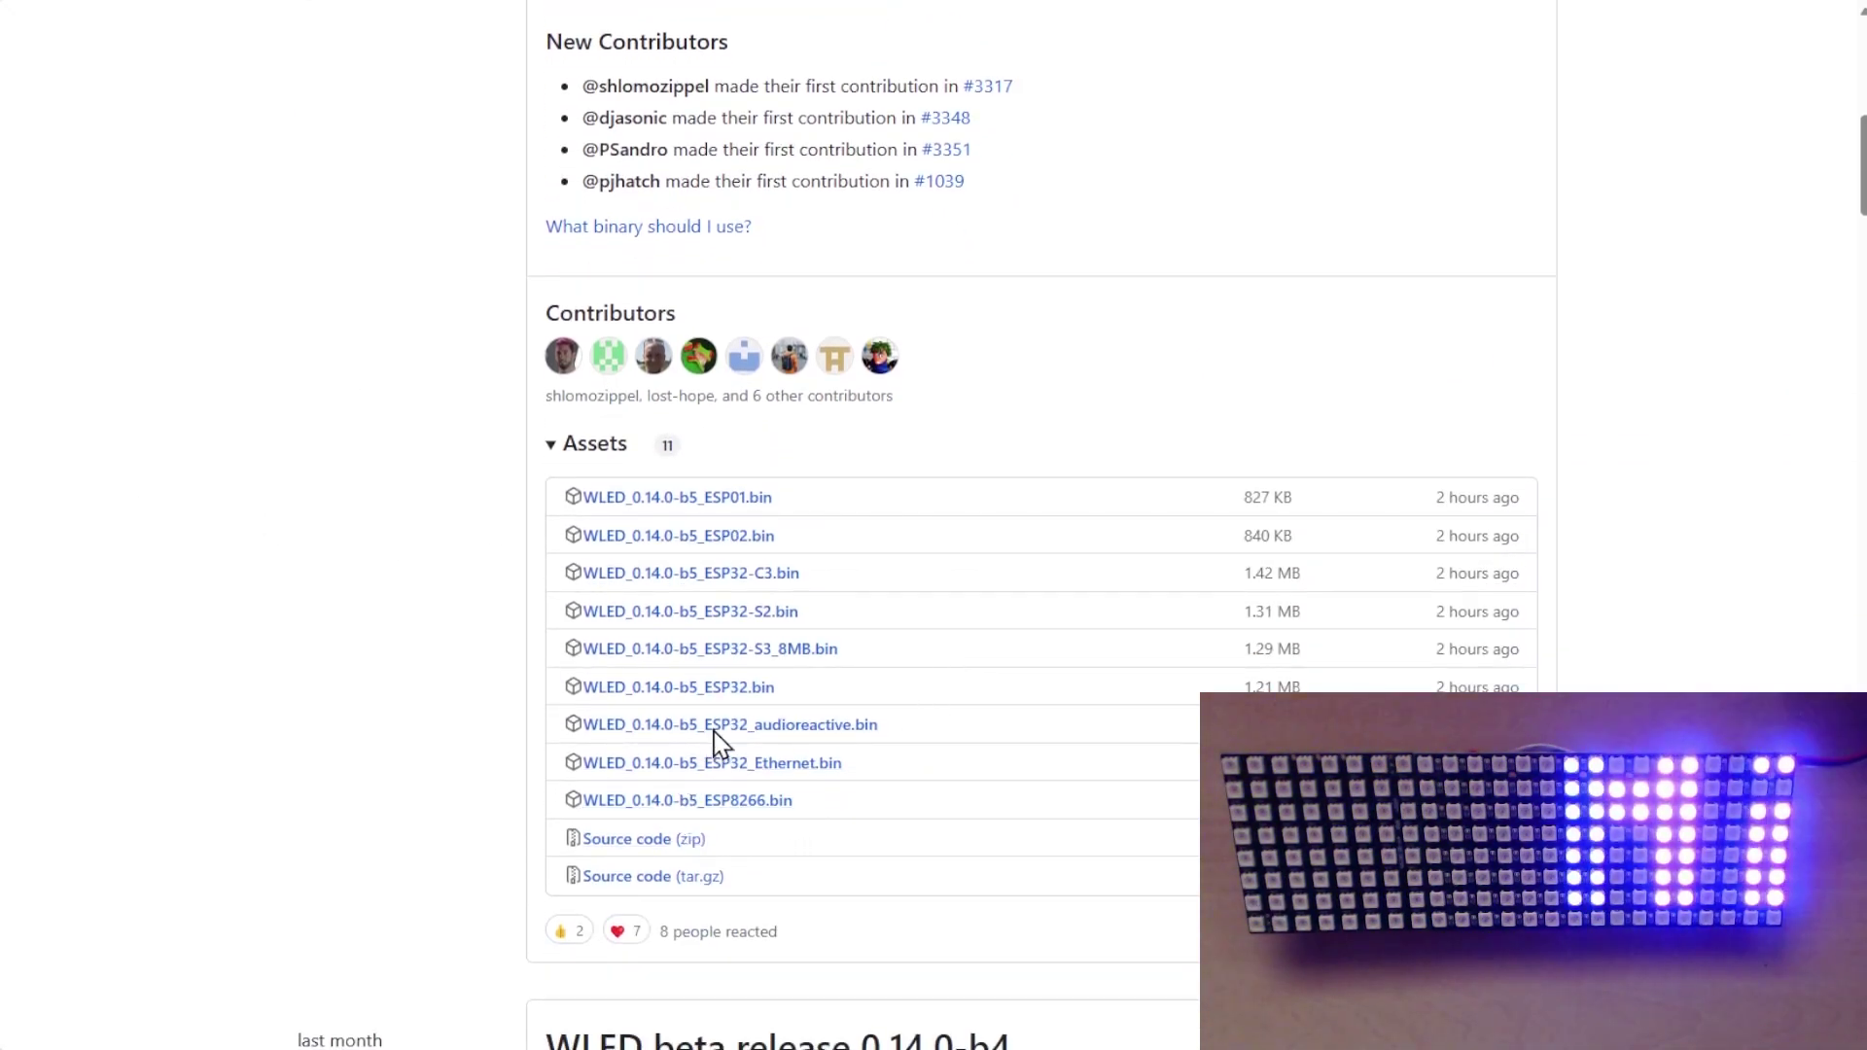
click(735, 801)
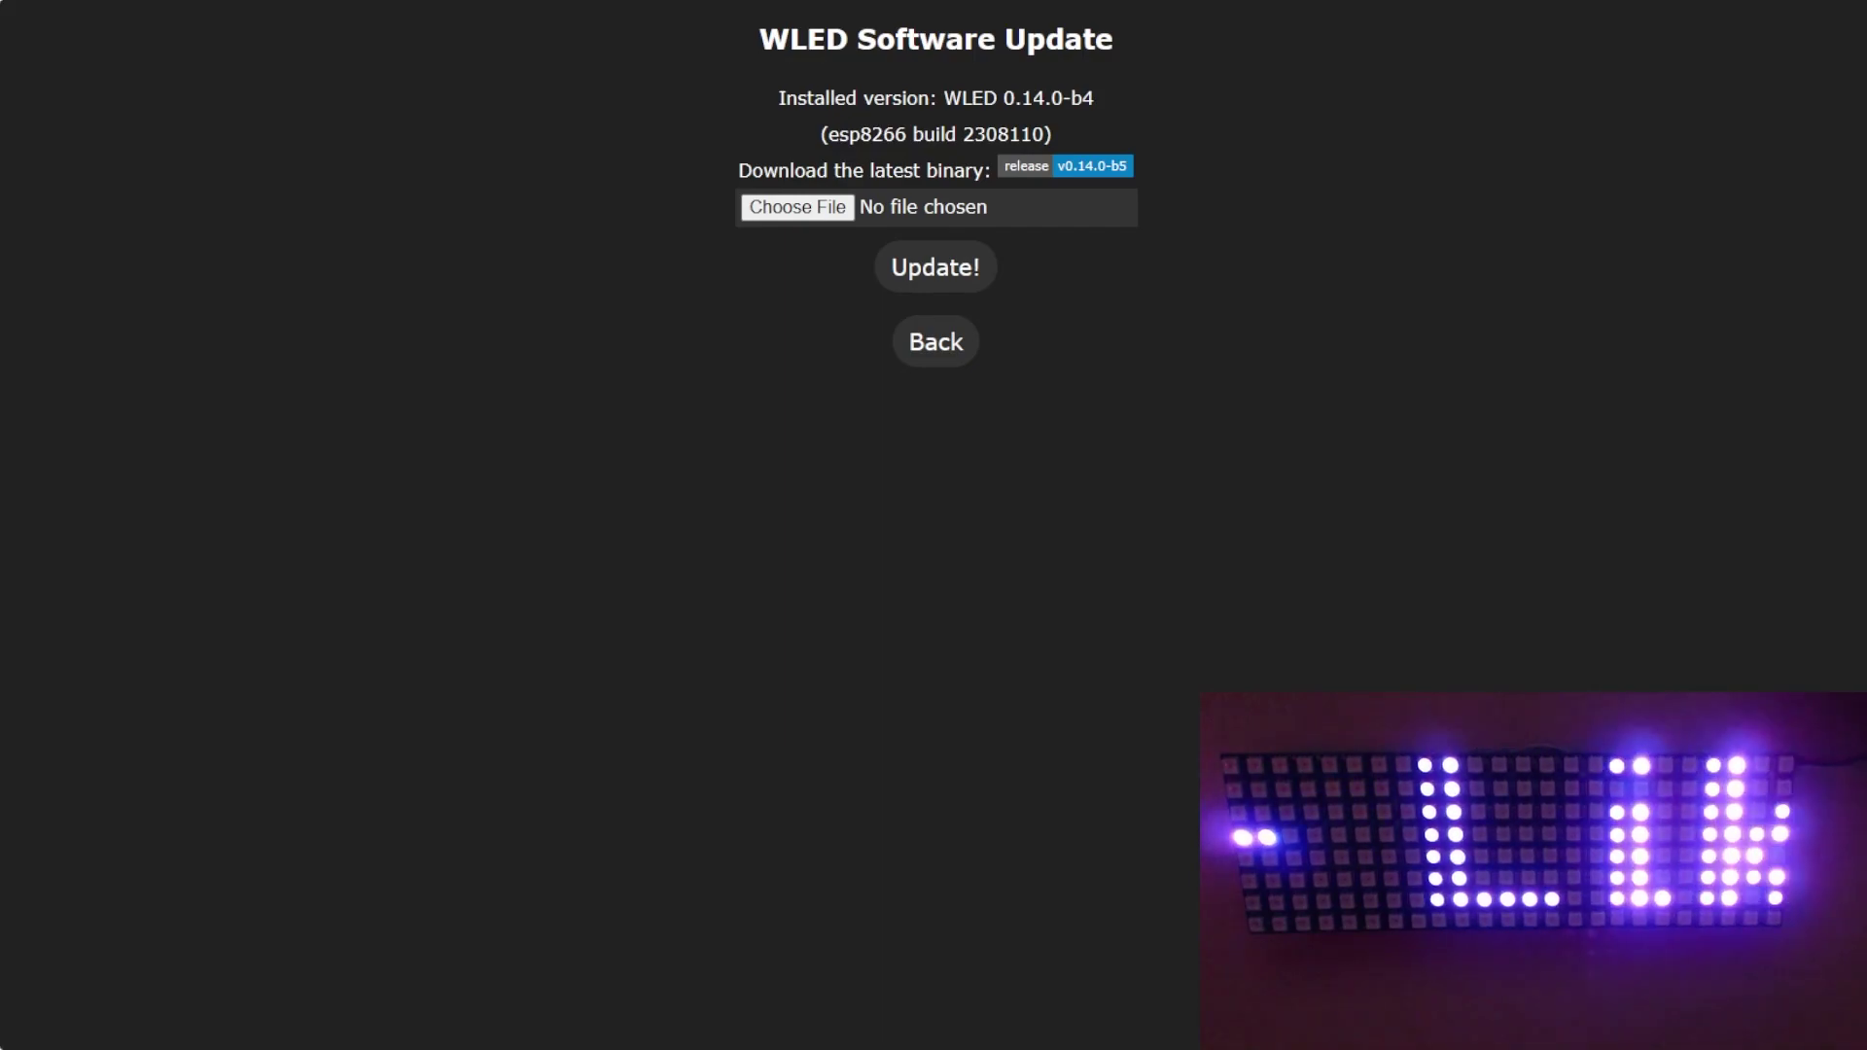
Upload the downloaded 0.14.0-b5 ESP8266 binary on the Software Update page to replace 0.14.0-b4.
key(Return)
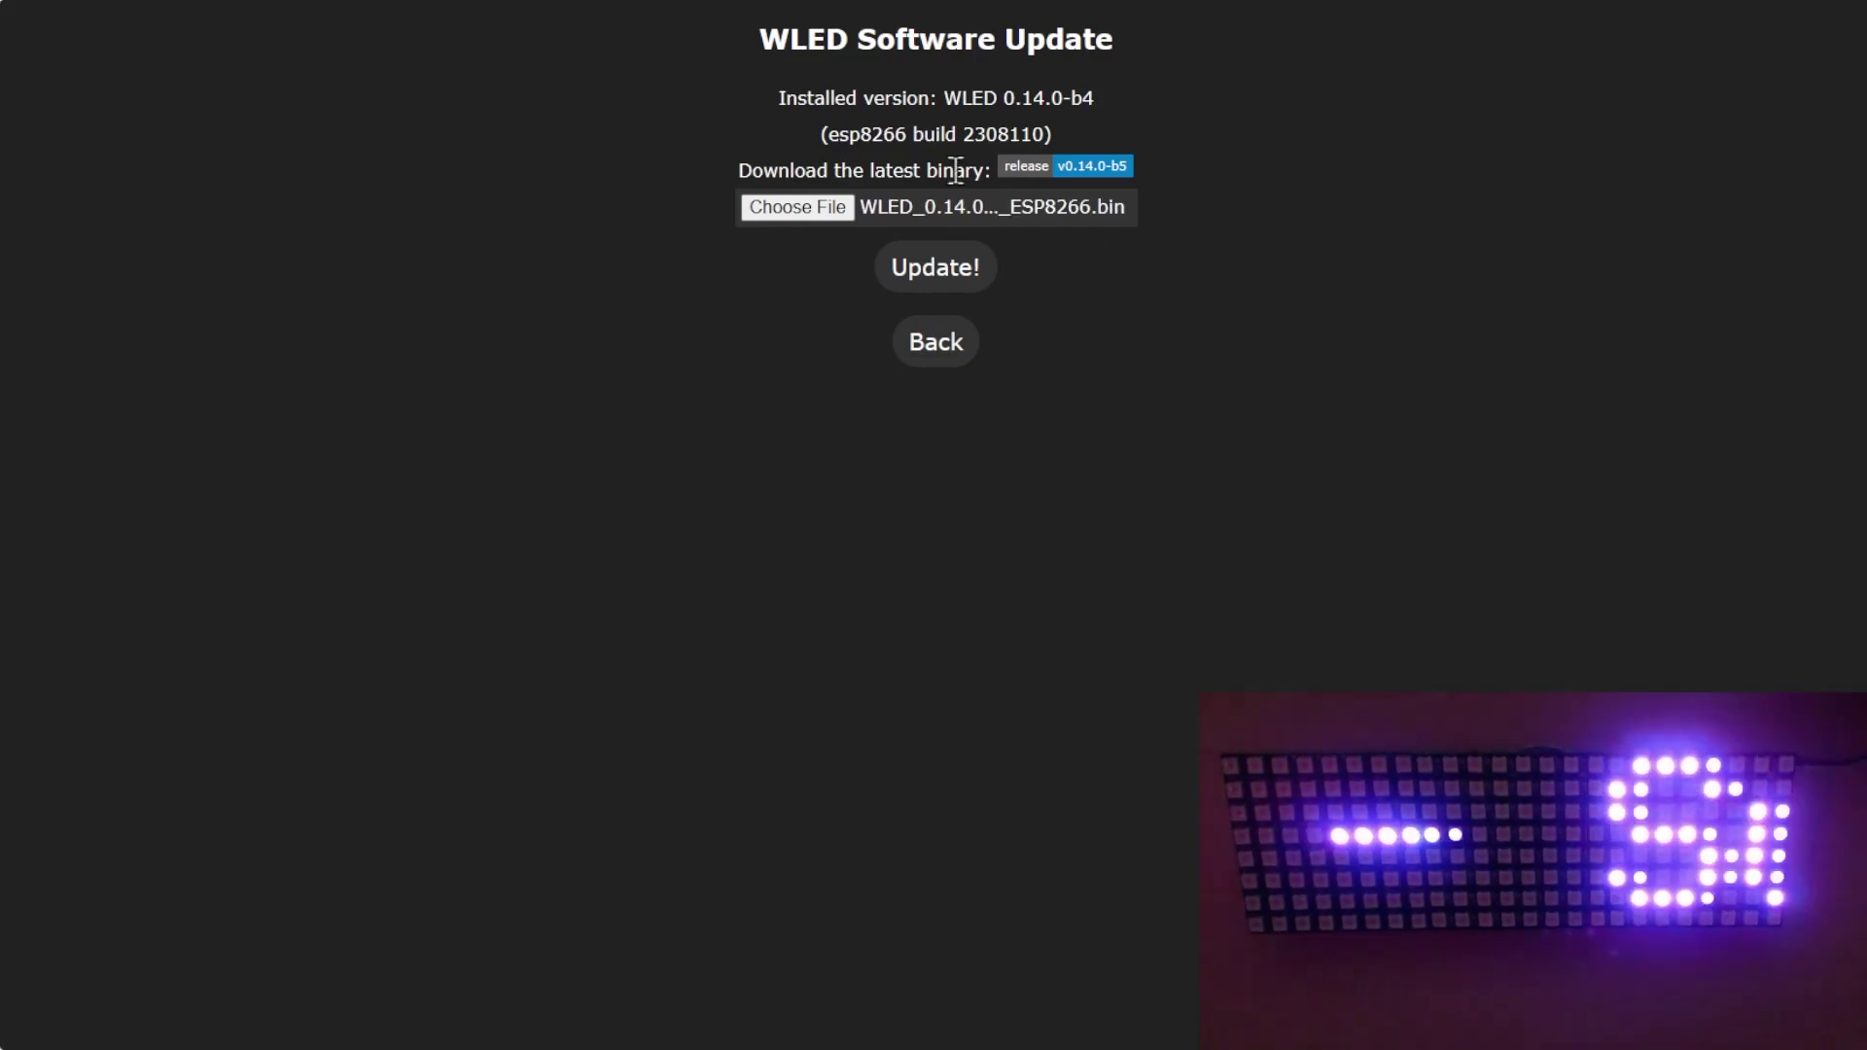
click(932, 282)
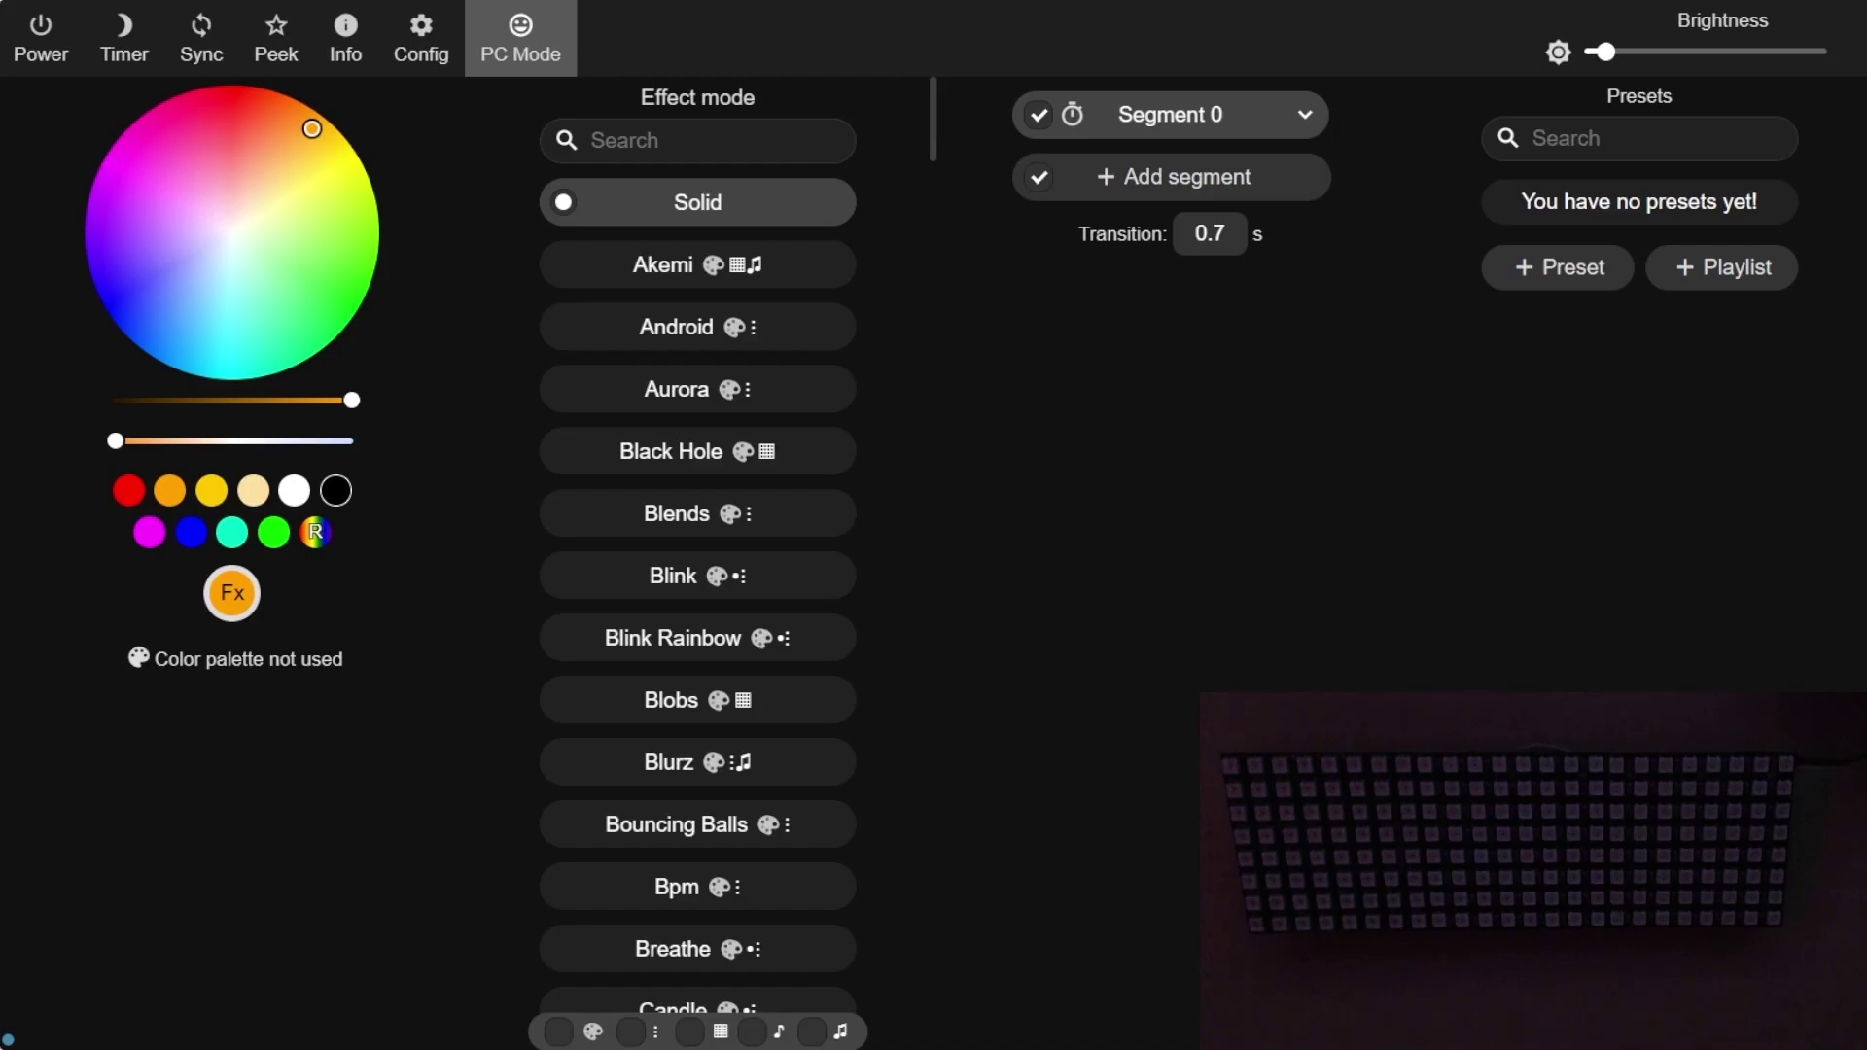
Turn the LED matrix on and dim it to a low brightness.
click(39, 37)
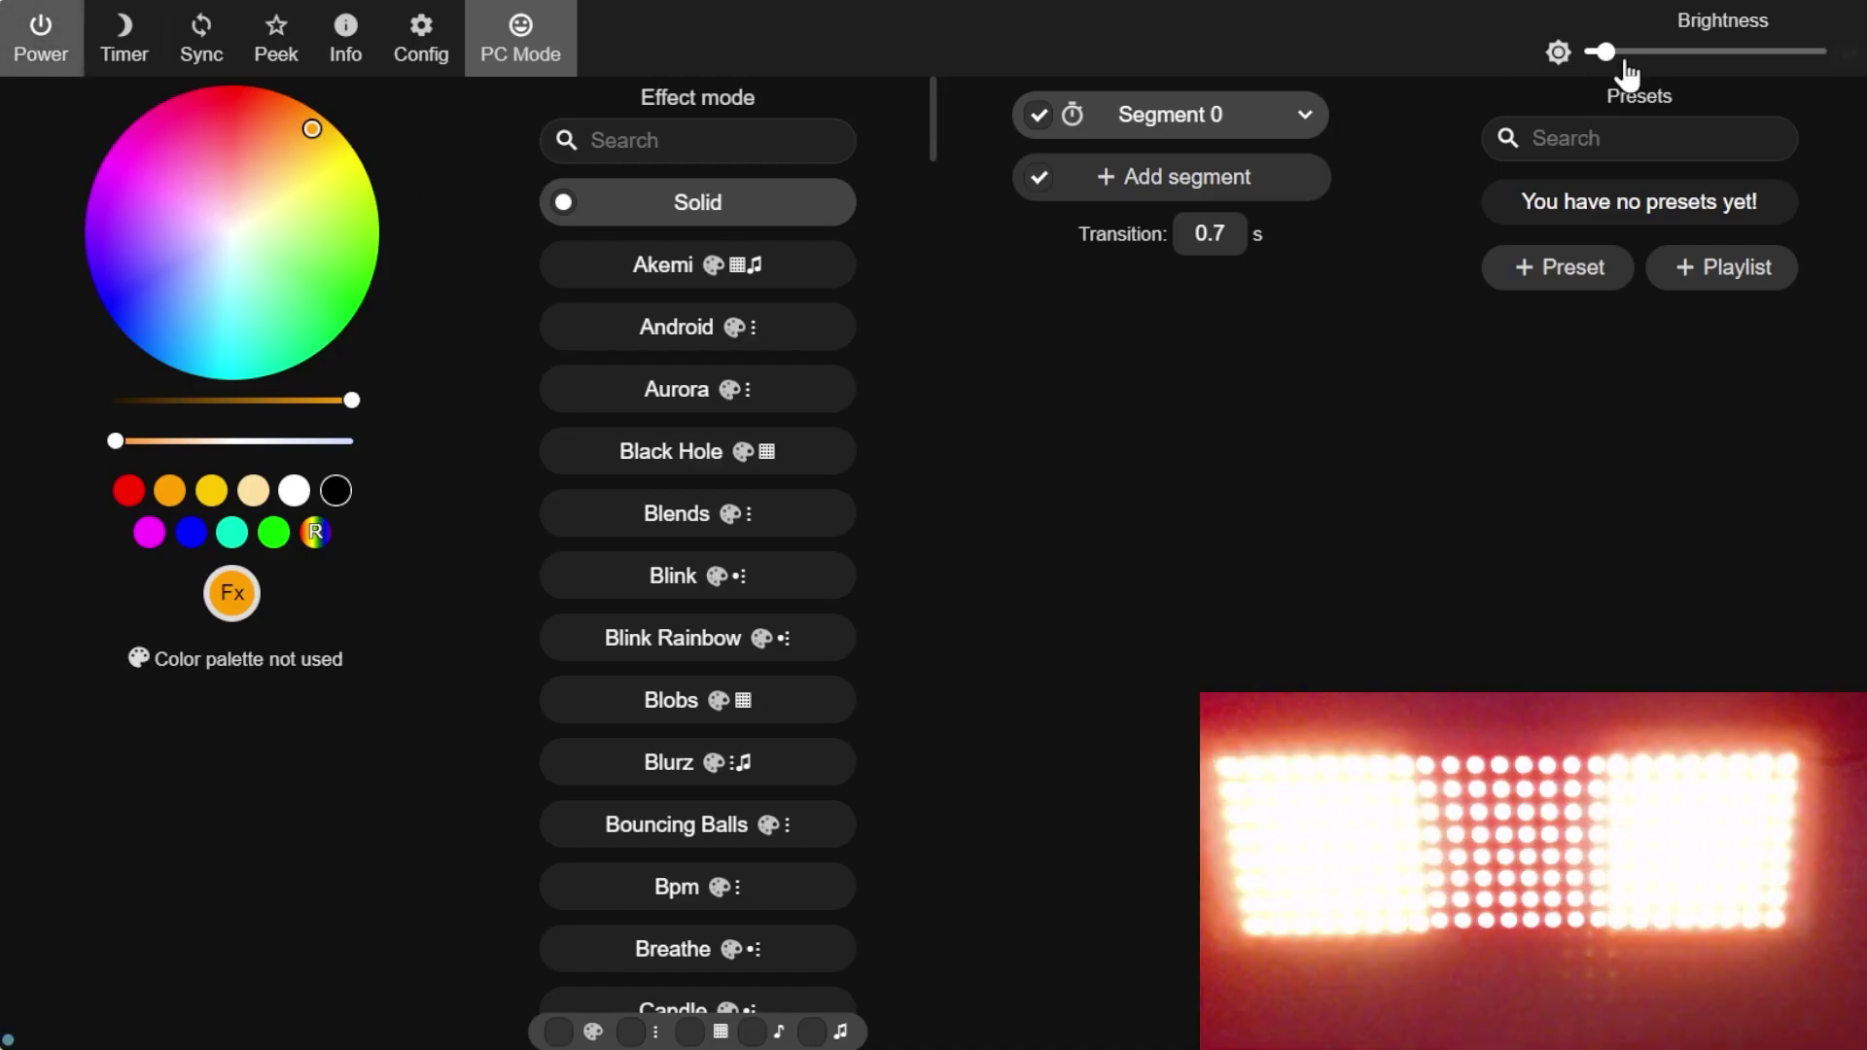
mouse_move(1605, 57)
mouse_move(1605, 56)
mouse_down()
mouse_move(1587, 60)
mouse_move(1630, 65)
mouse_move(1605, 68)
mouse_up()
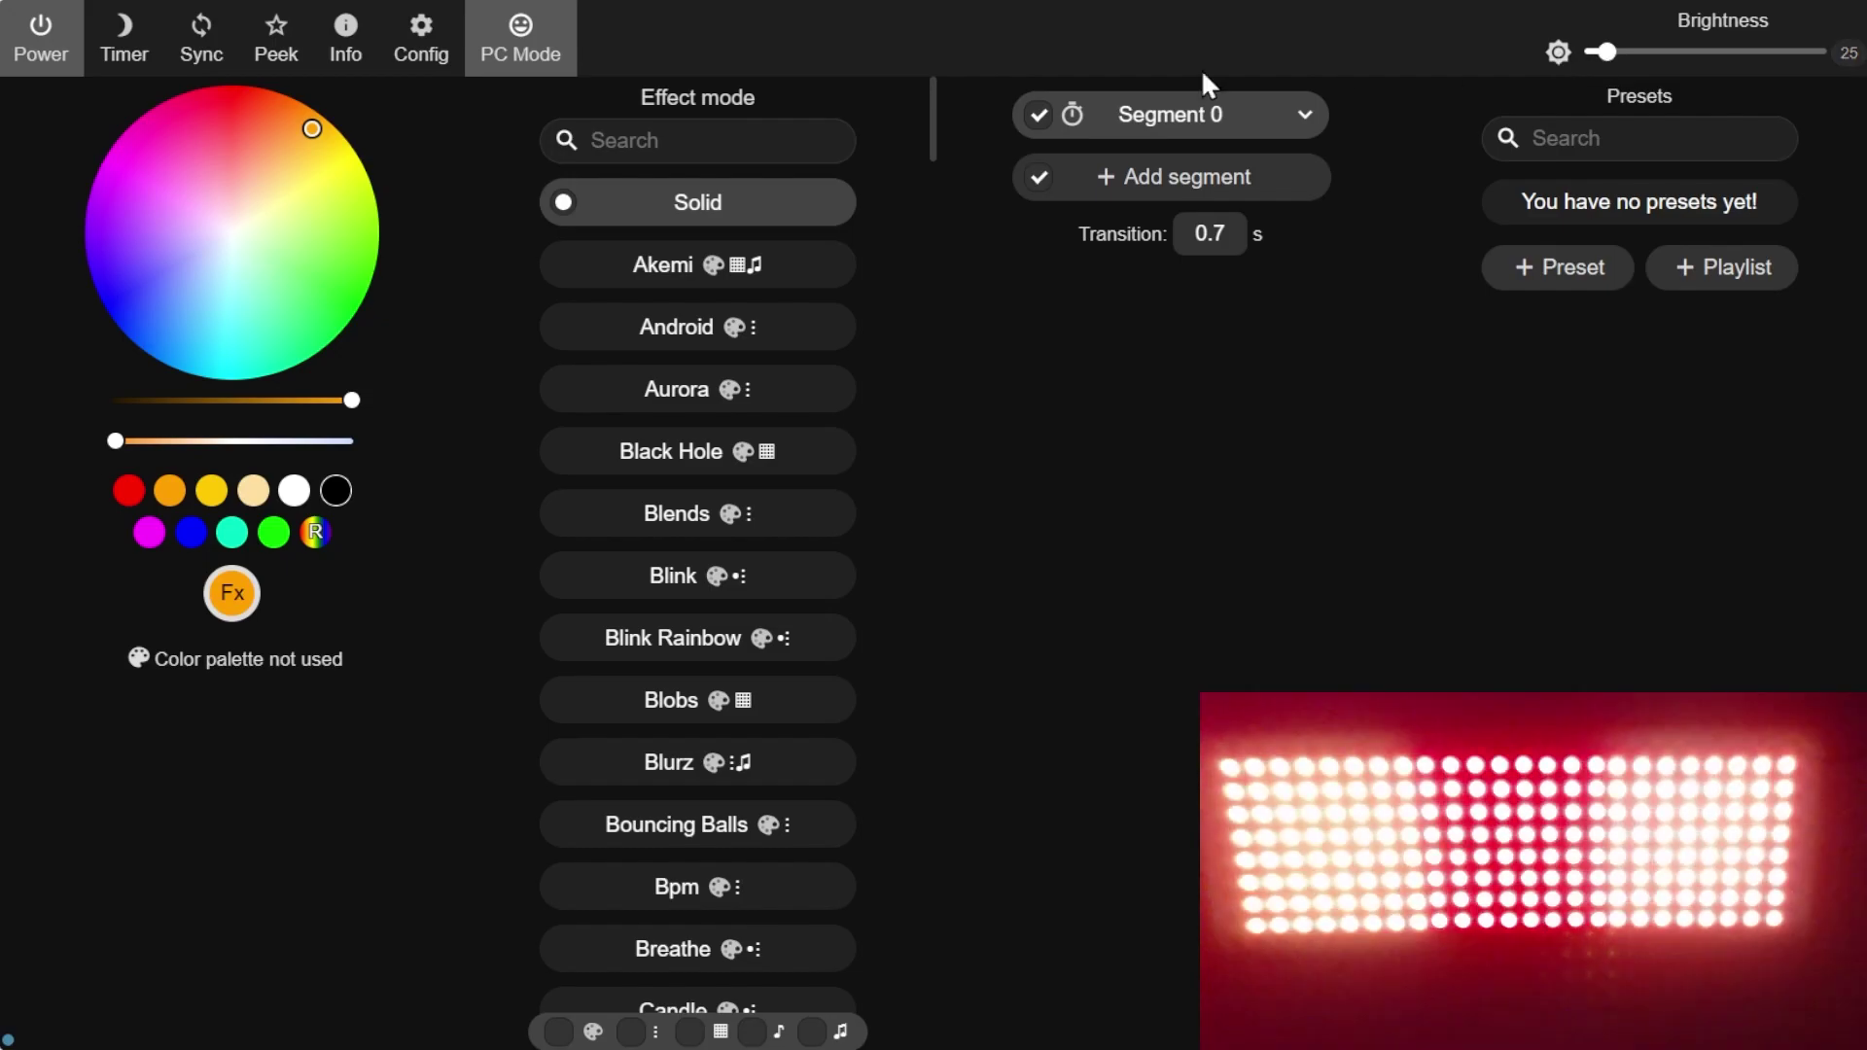
Try green and red, settle on solid blue, and set brightness to 12.
click(349, 269)
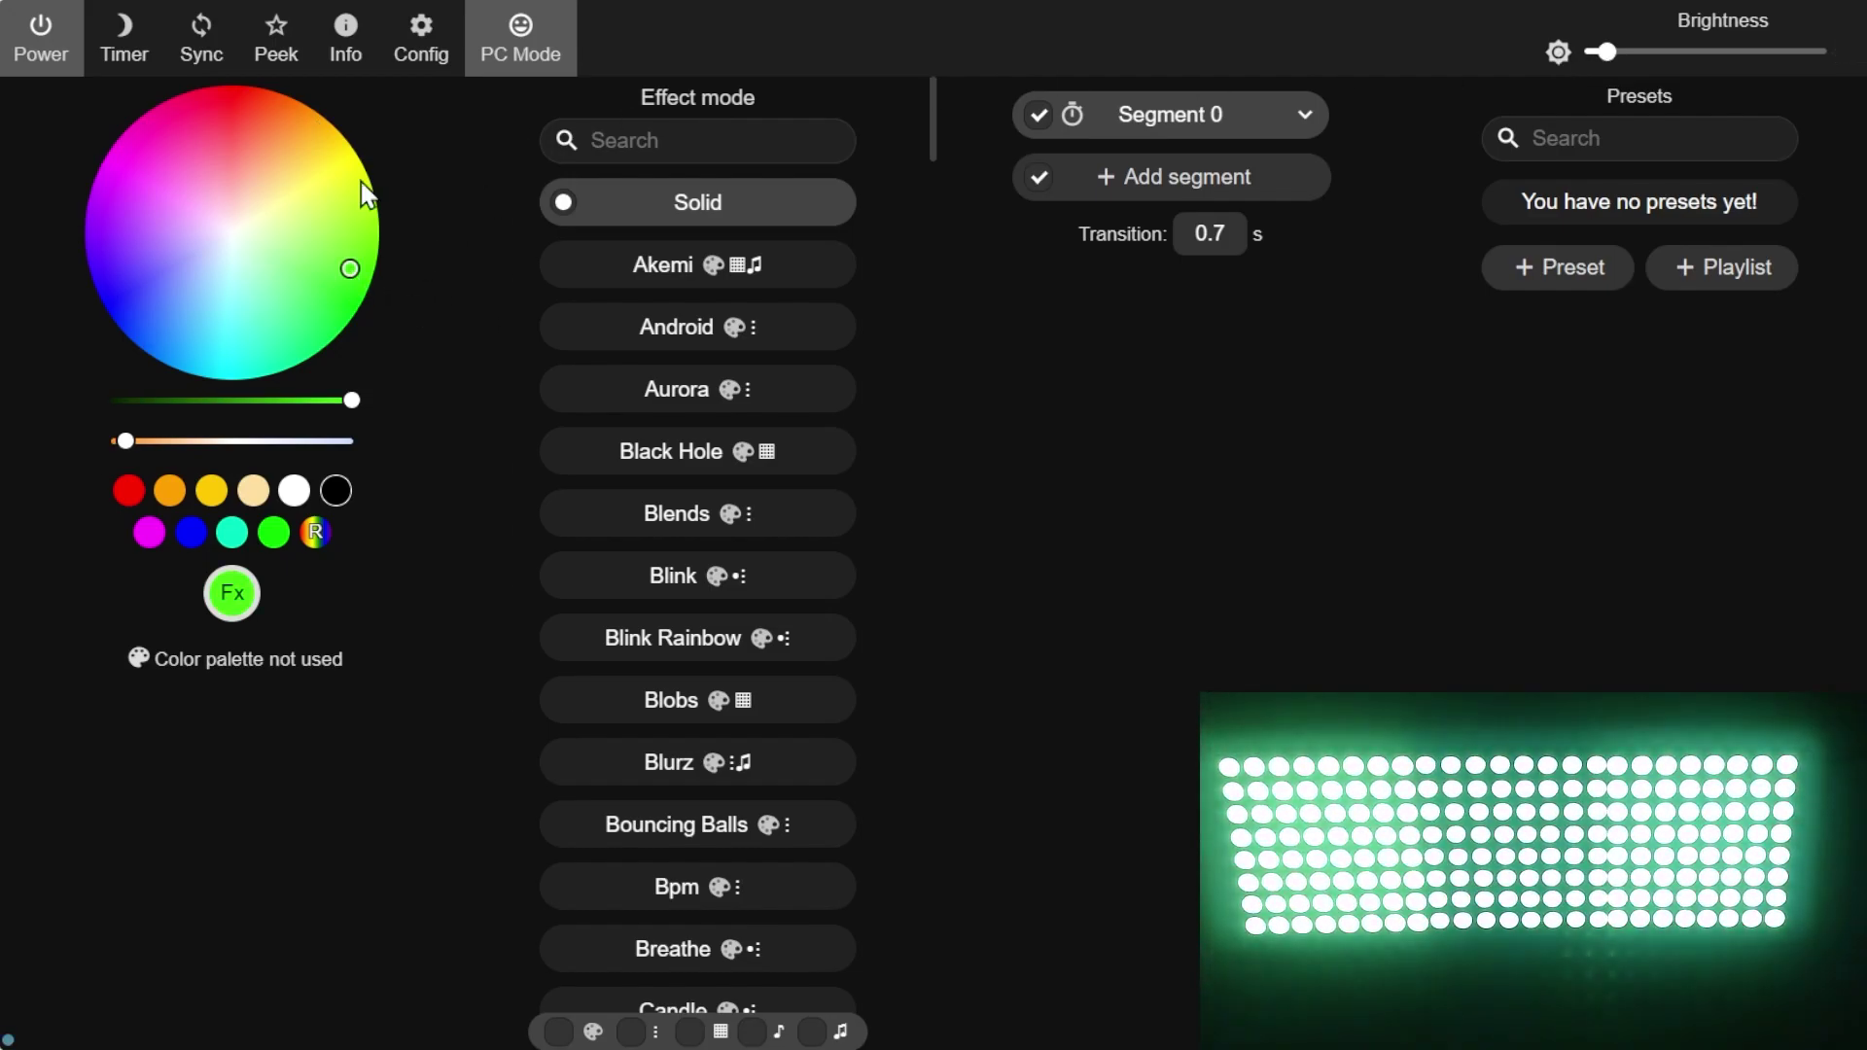
click(218, 103)
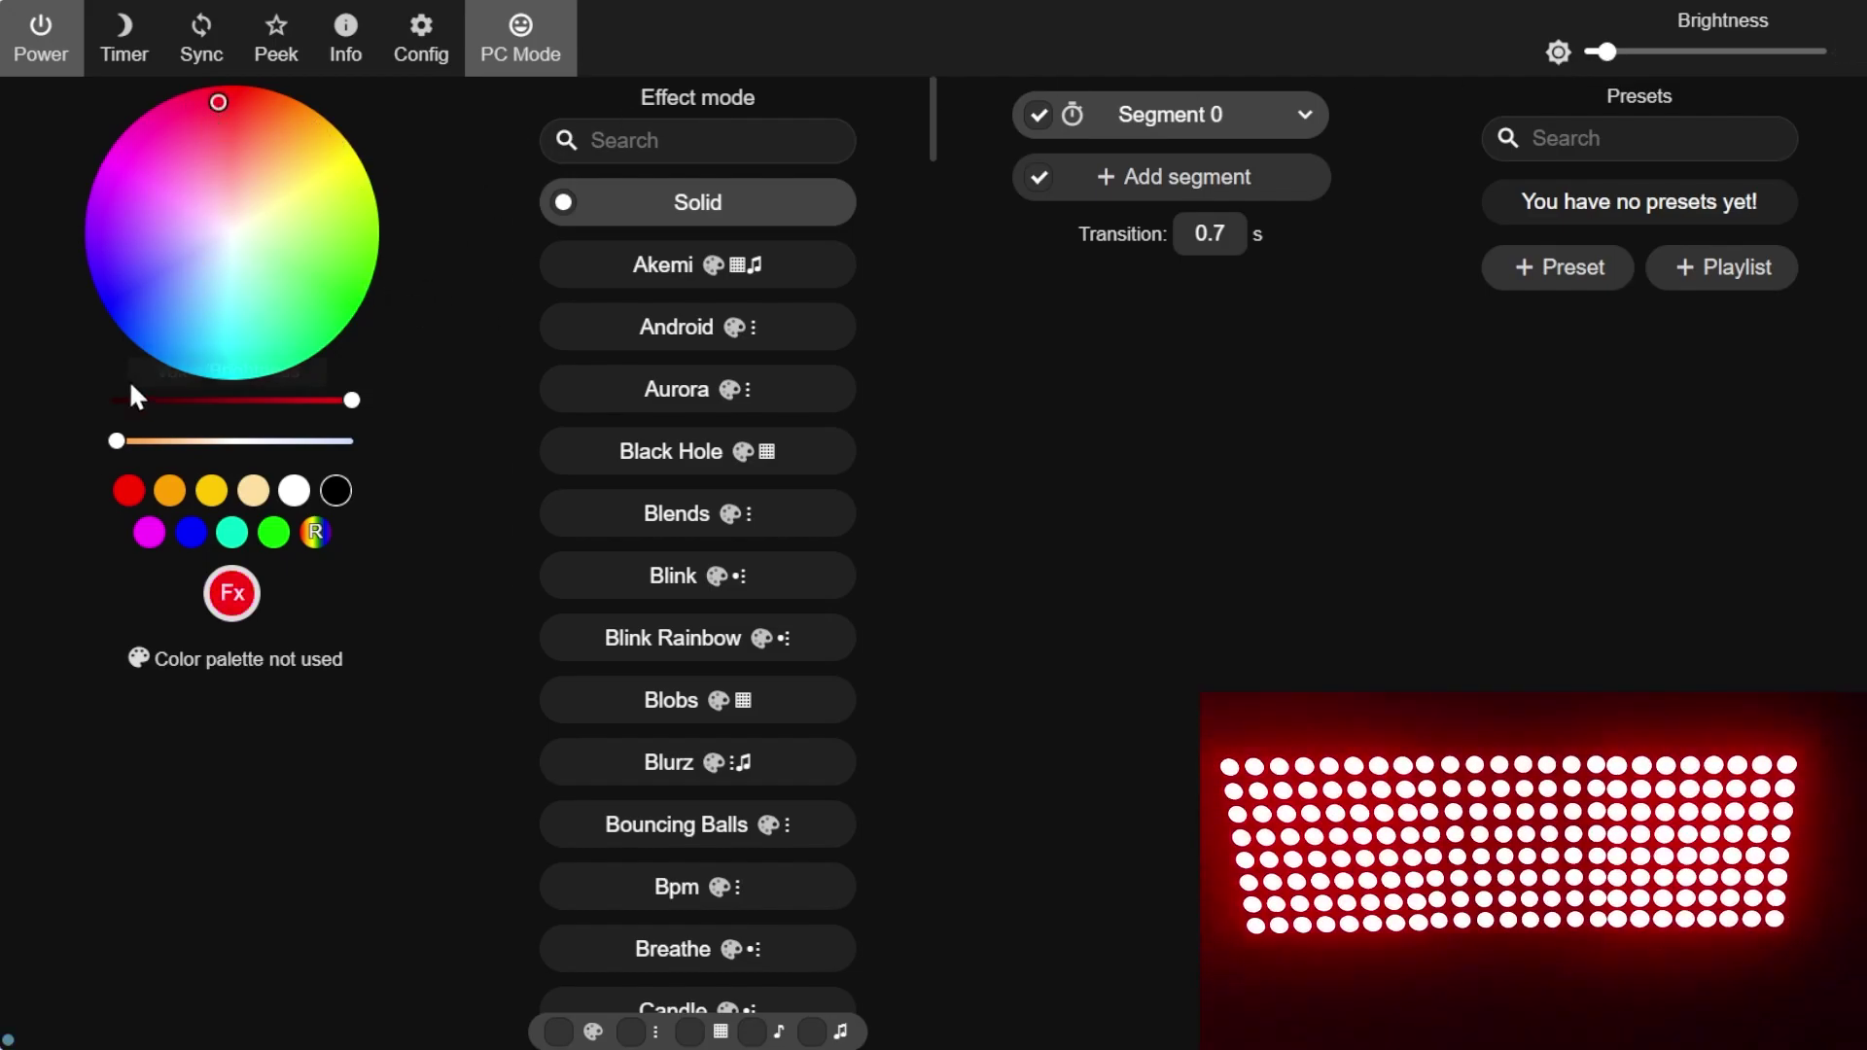
click(127, 311)
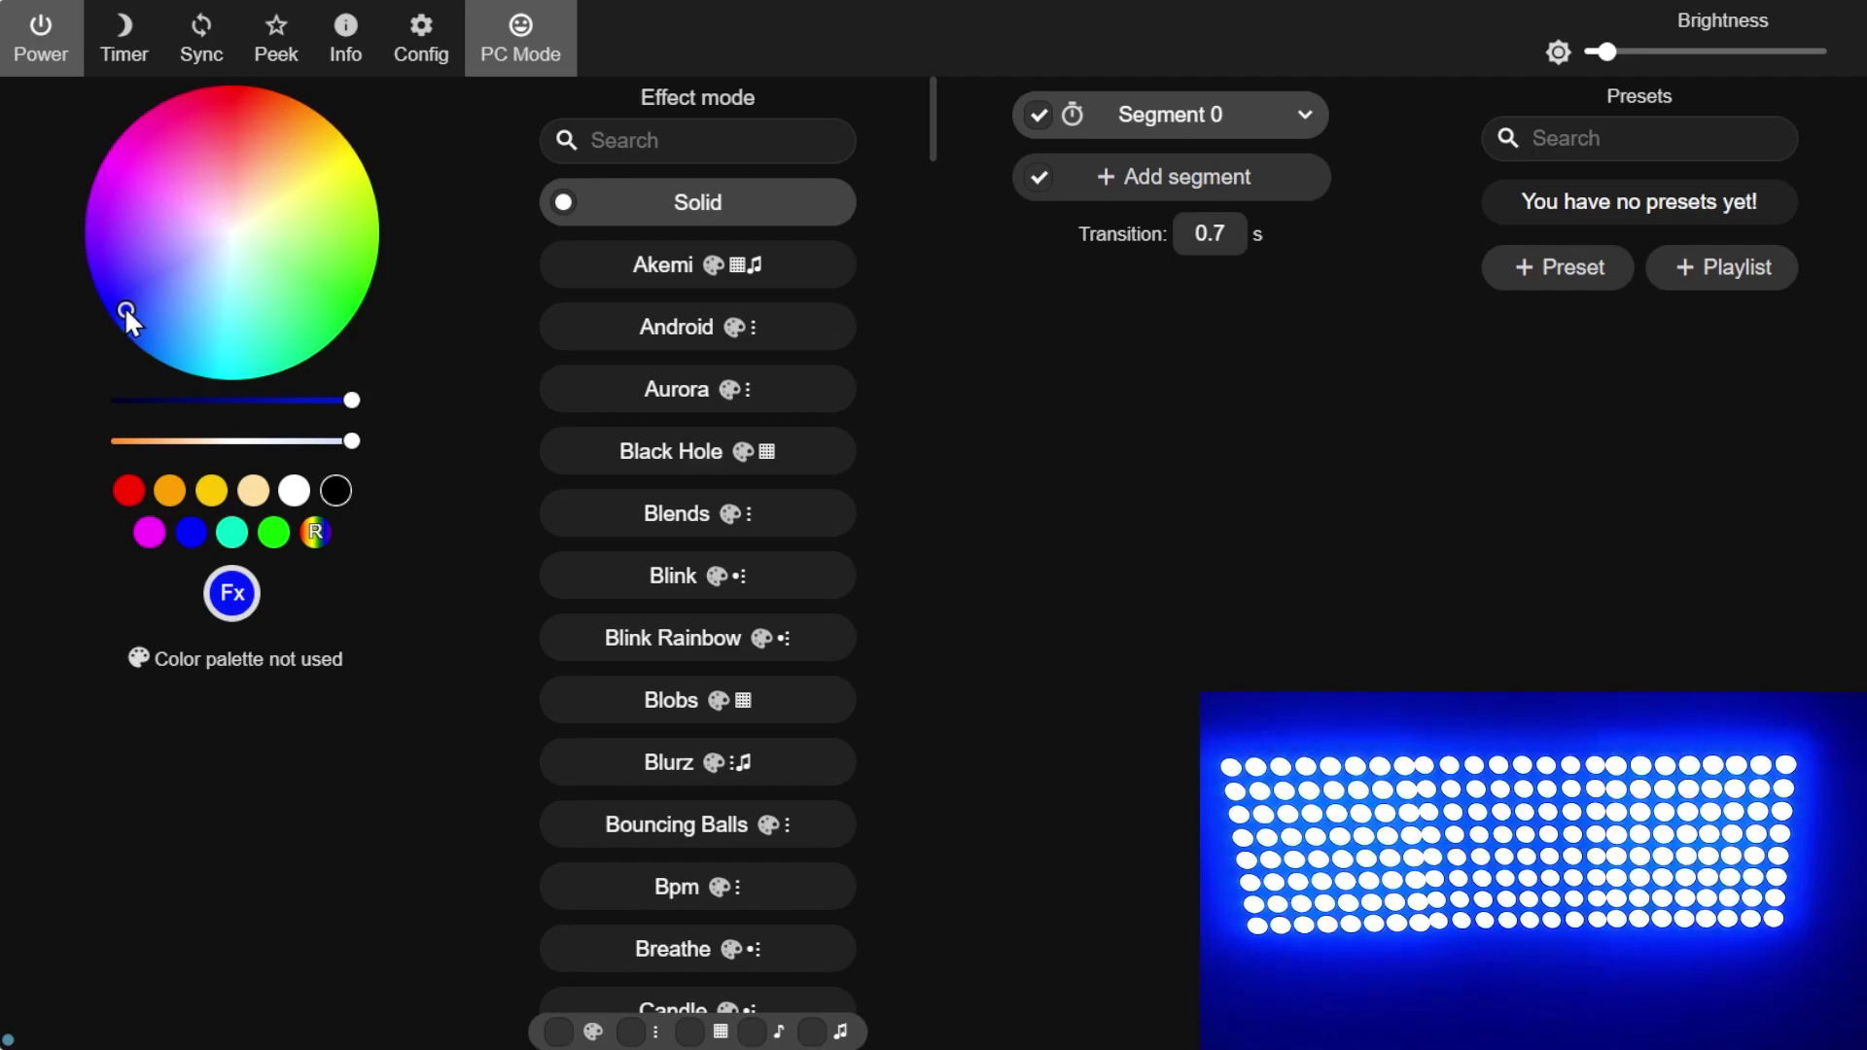
drag(1605, 52, 1595, 56)
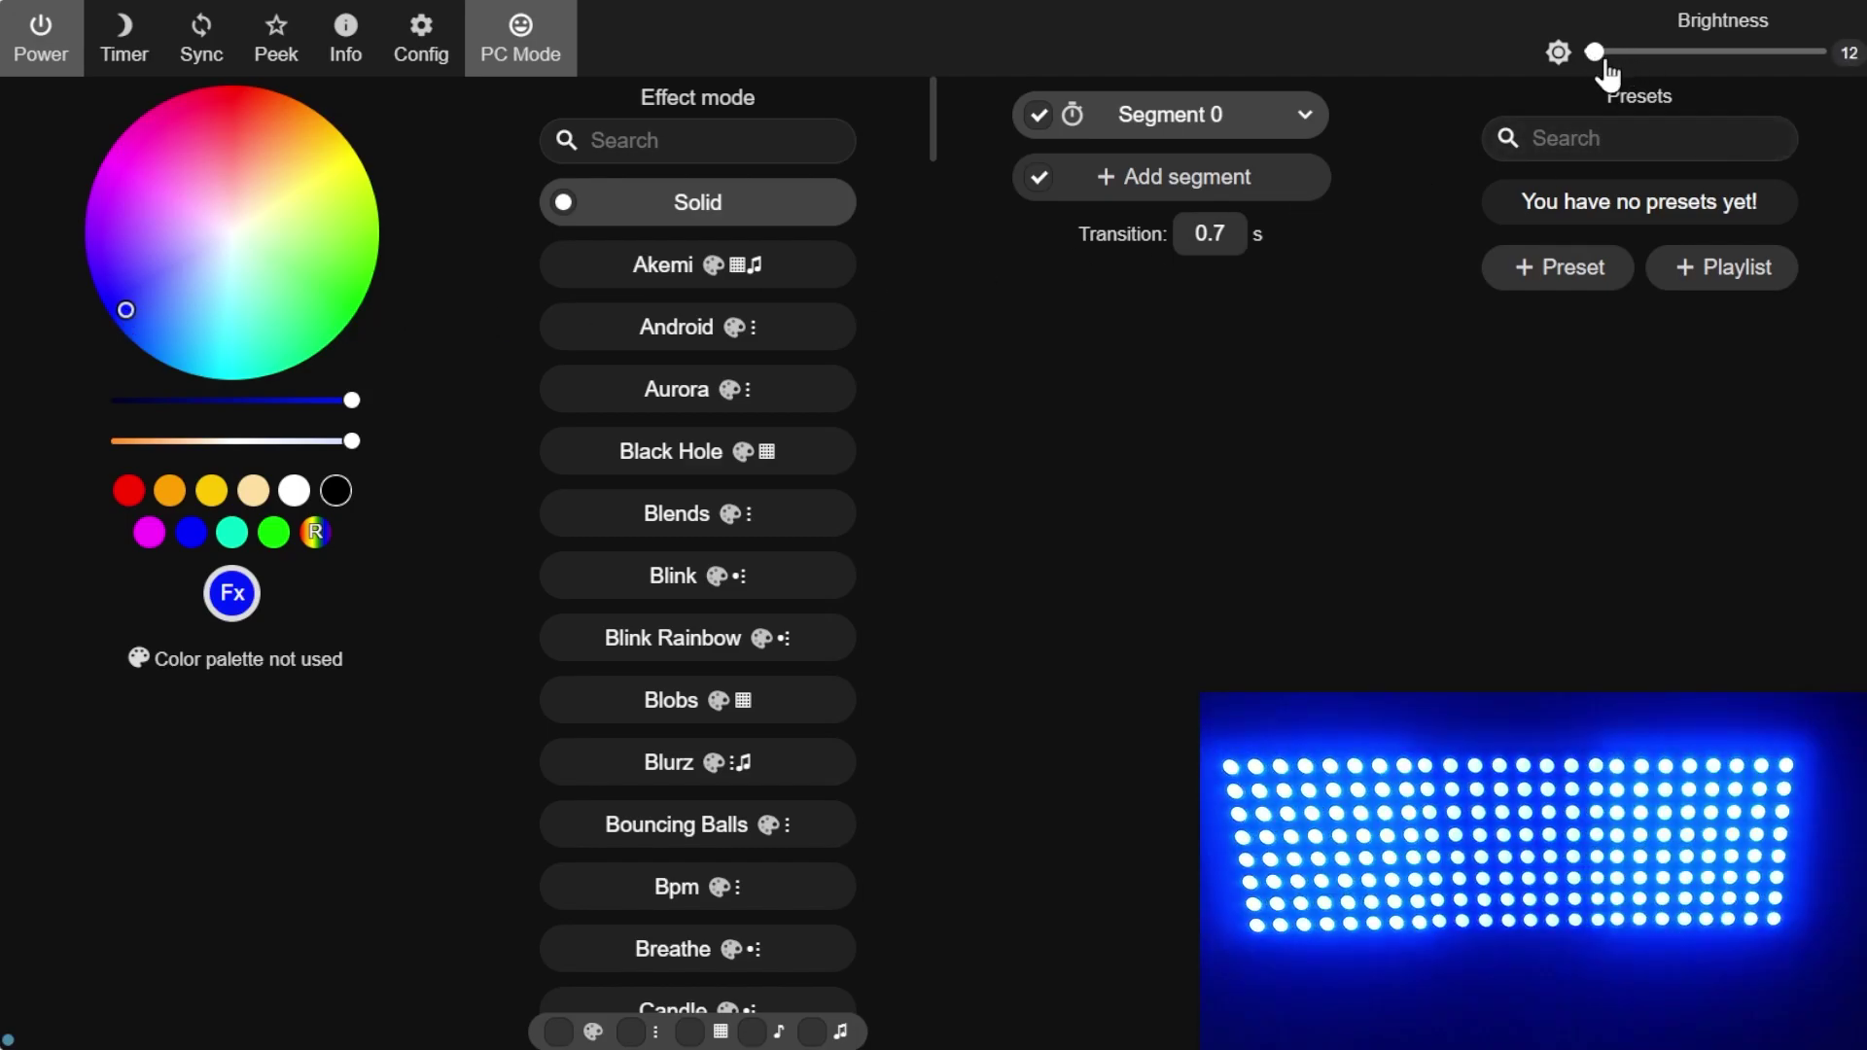
Sample Blends, Blink, Blink Rainbow and Bouncing Balls, then filter effects by 'lin'.
click(625, 534)
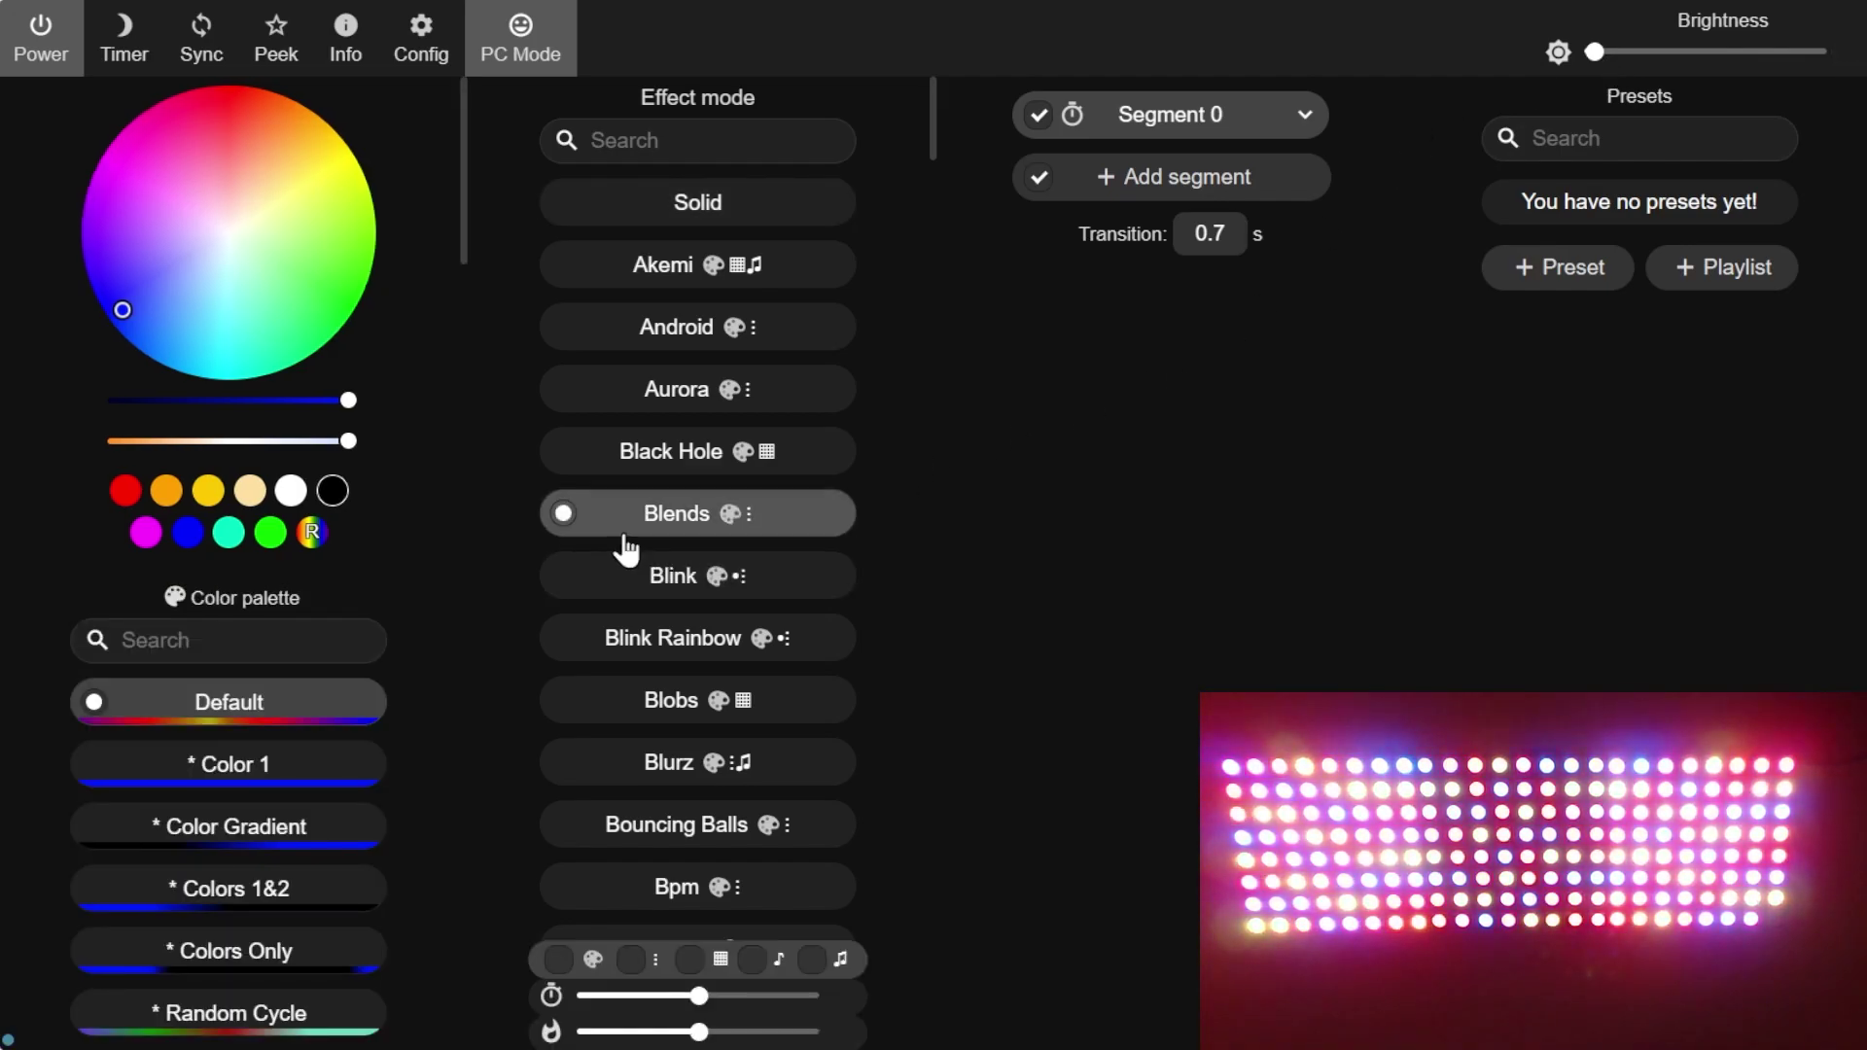
click(646, 591)
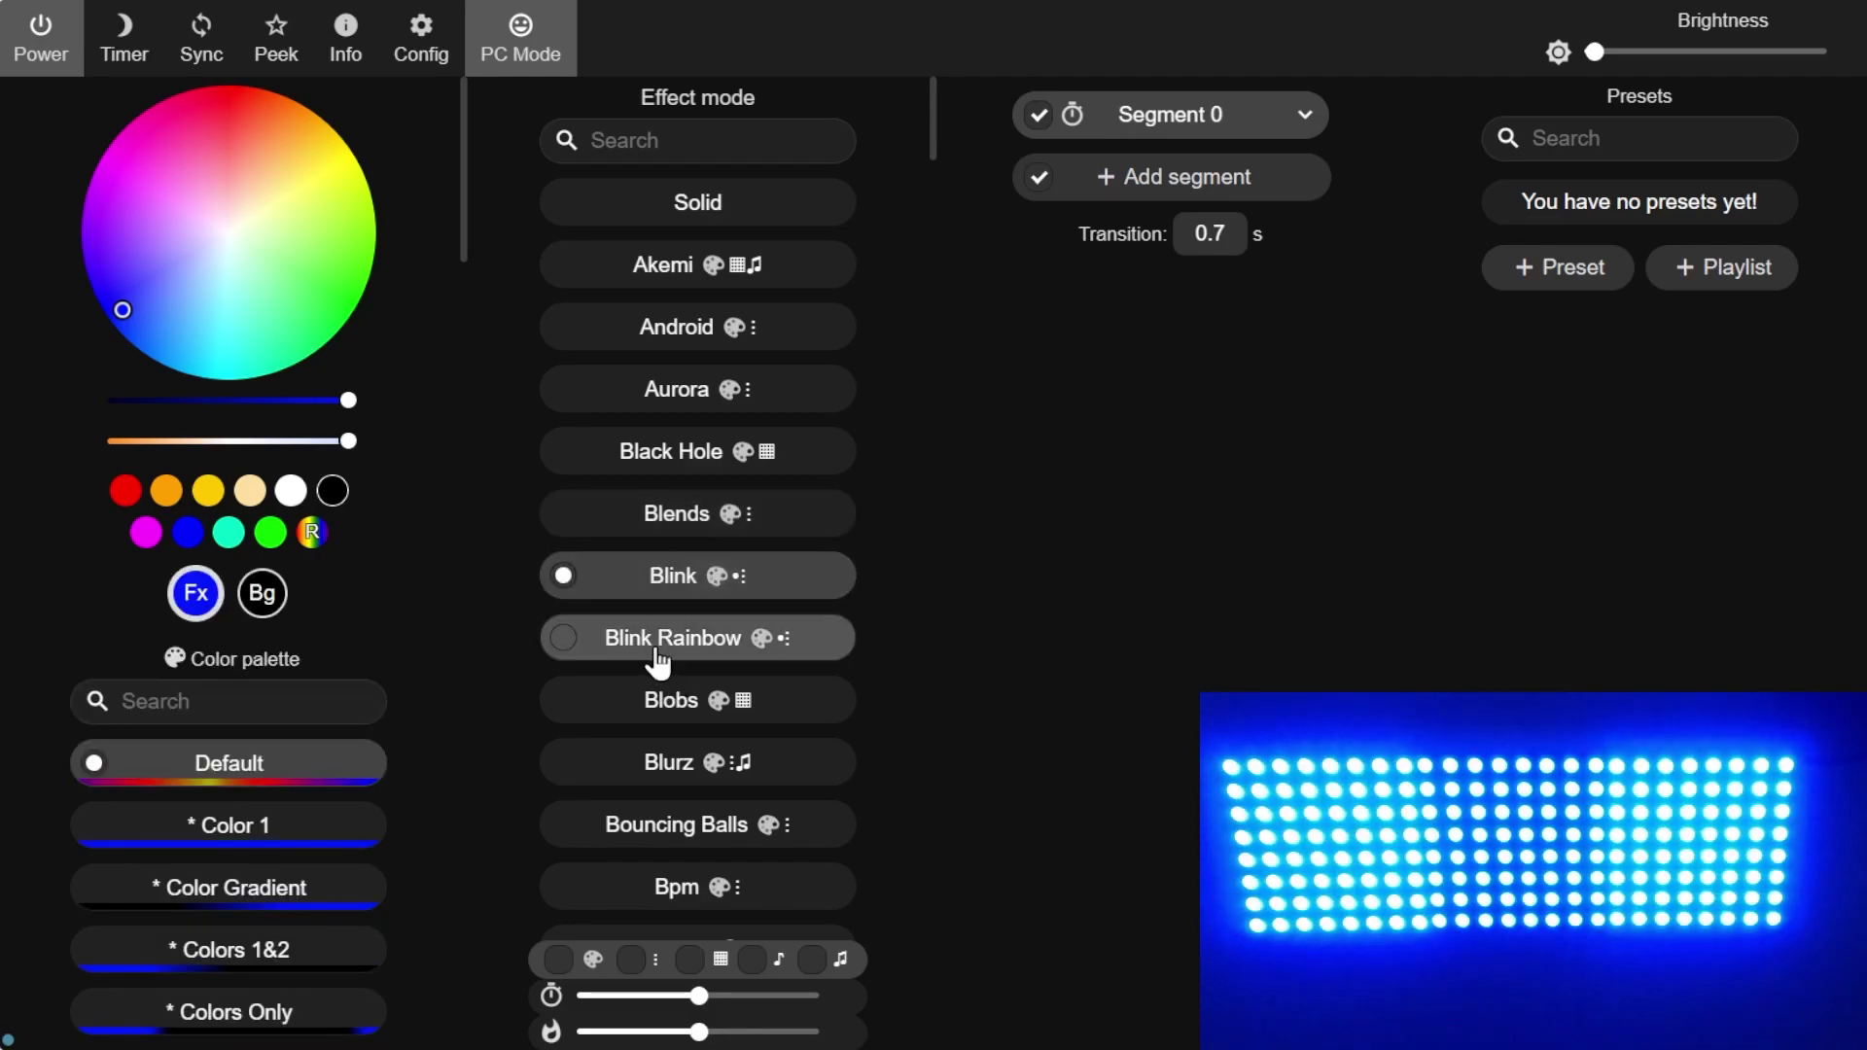
click(657, 661)
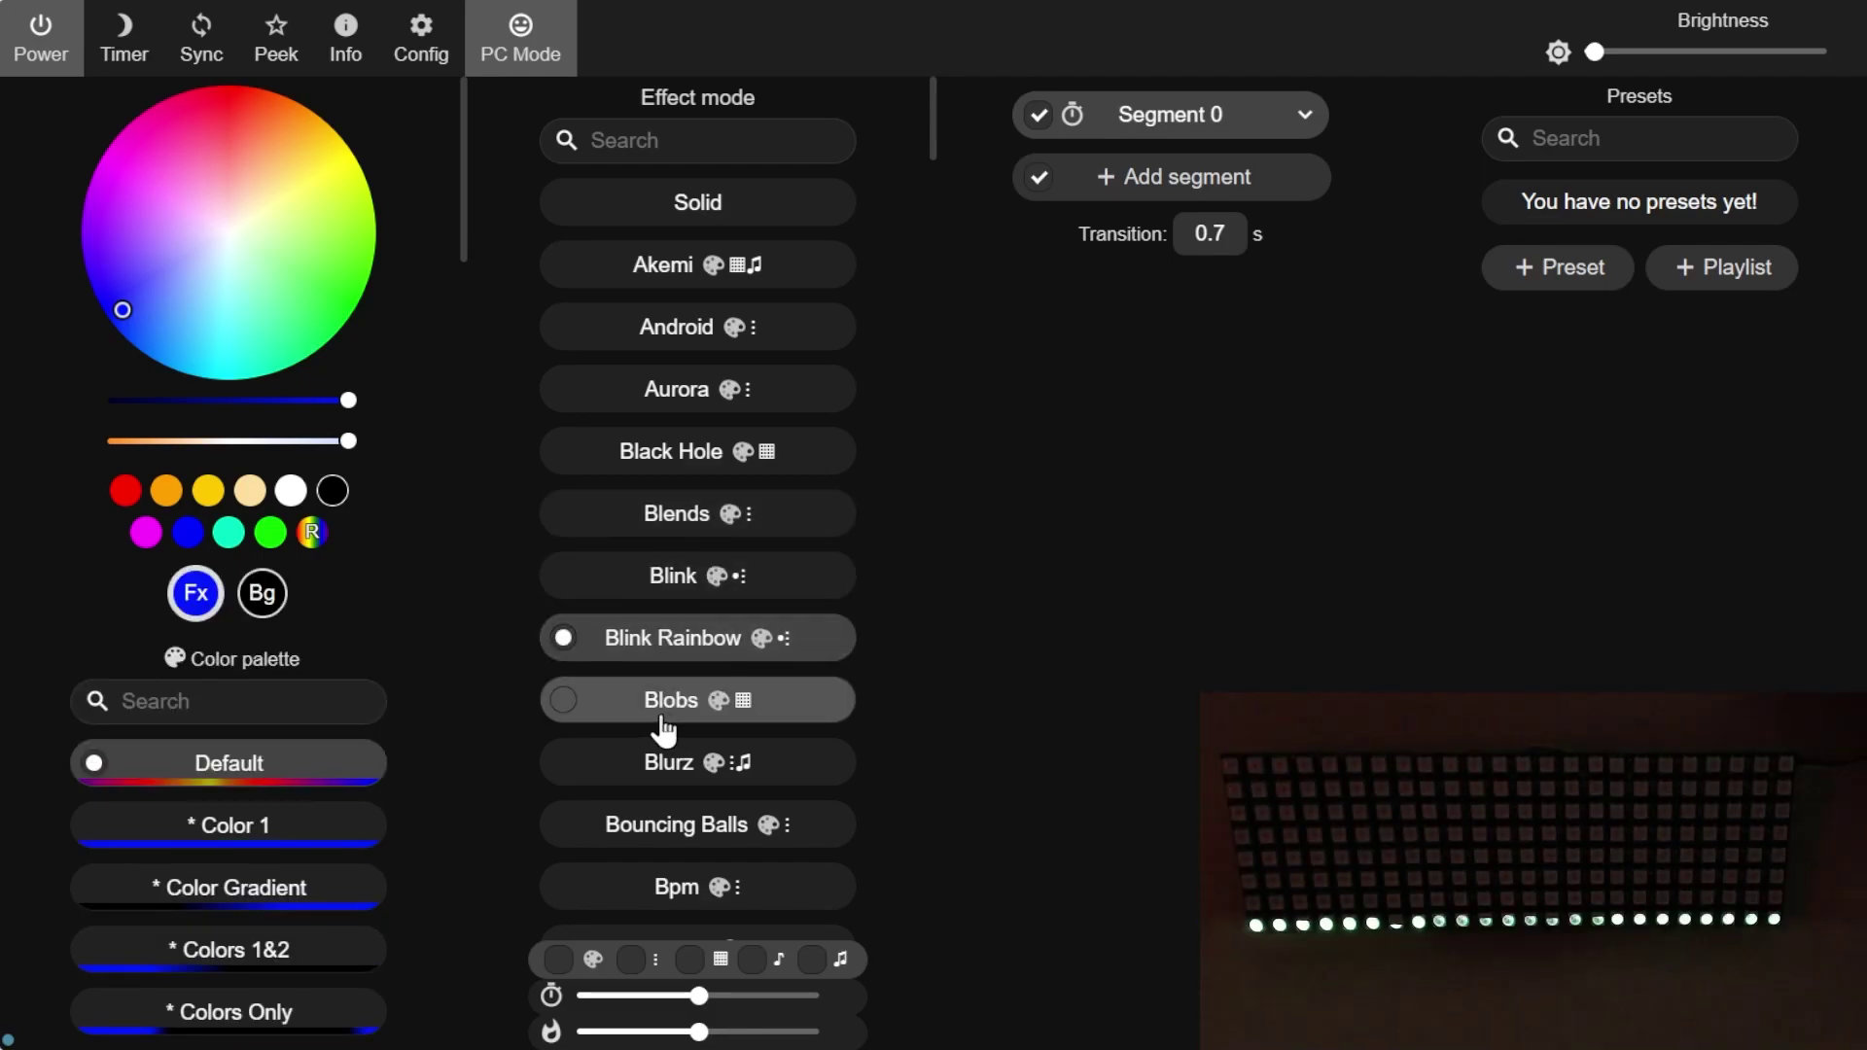
click(649, 838)
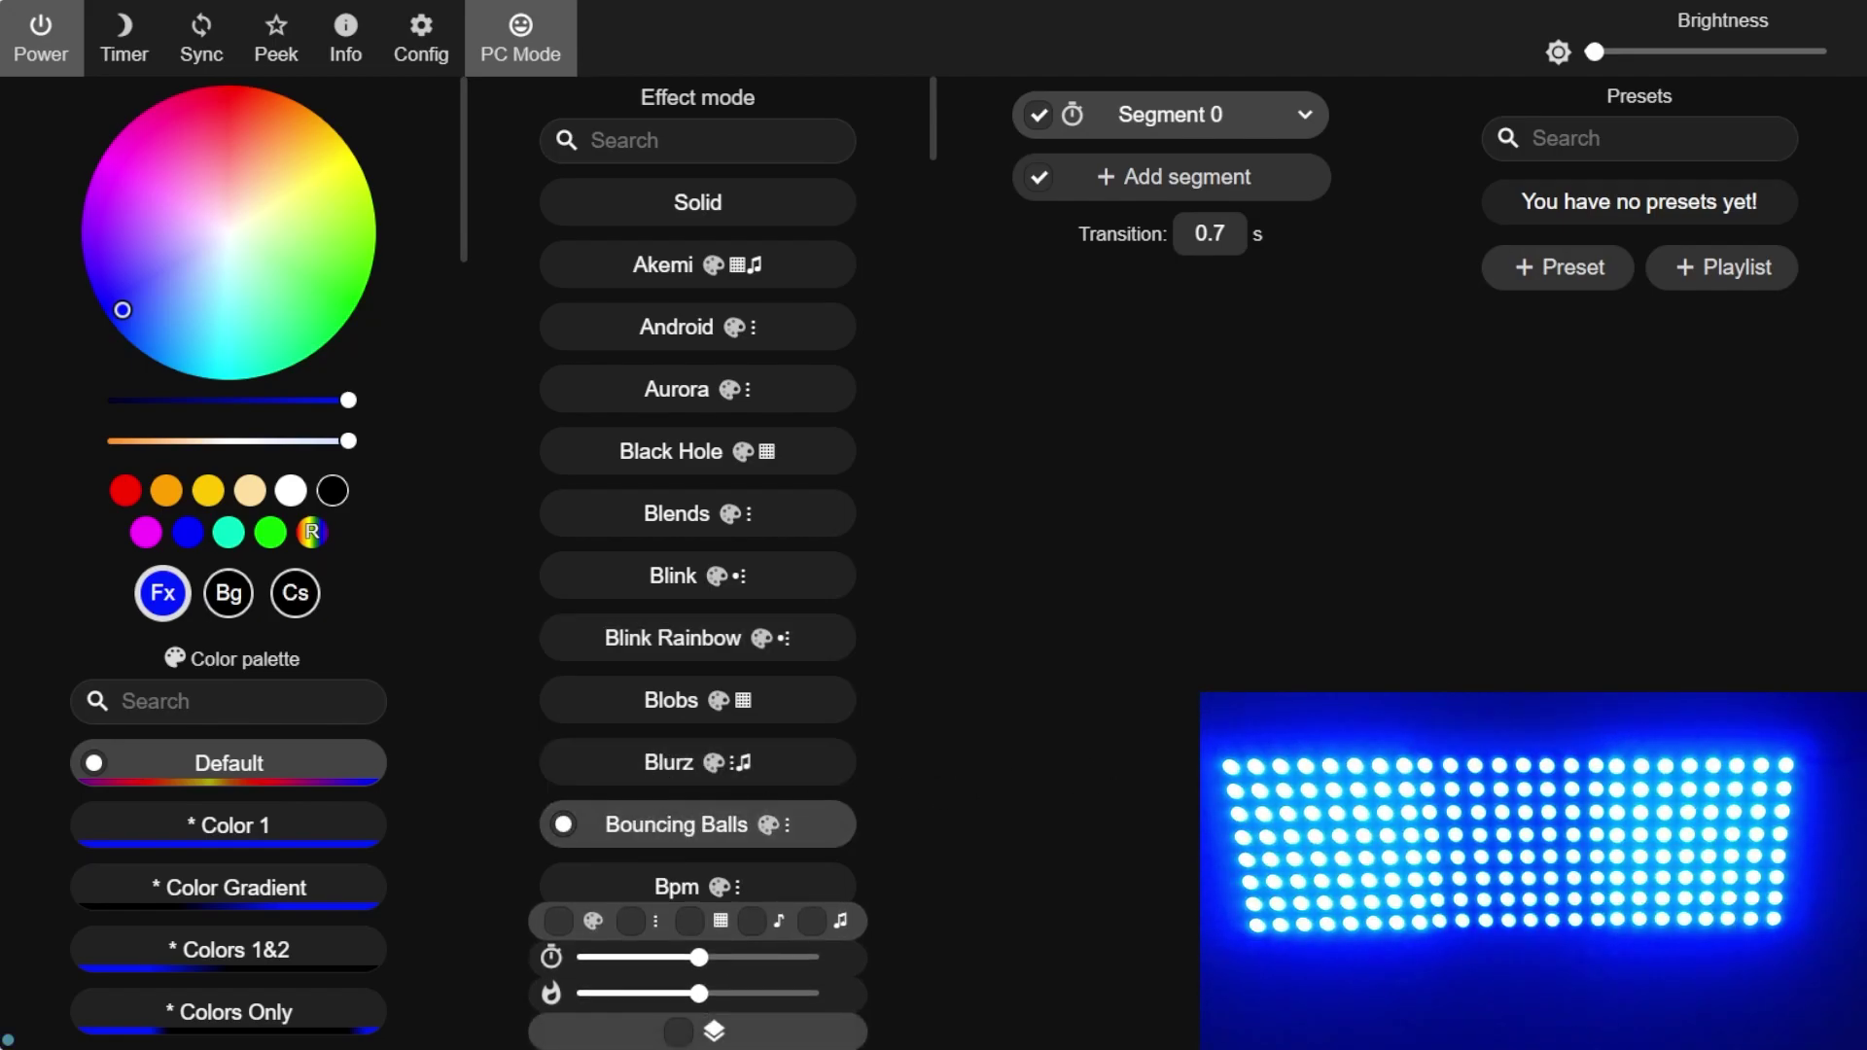
text(lin)
click(674, 514)
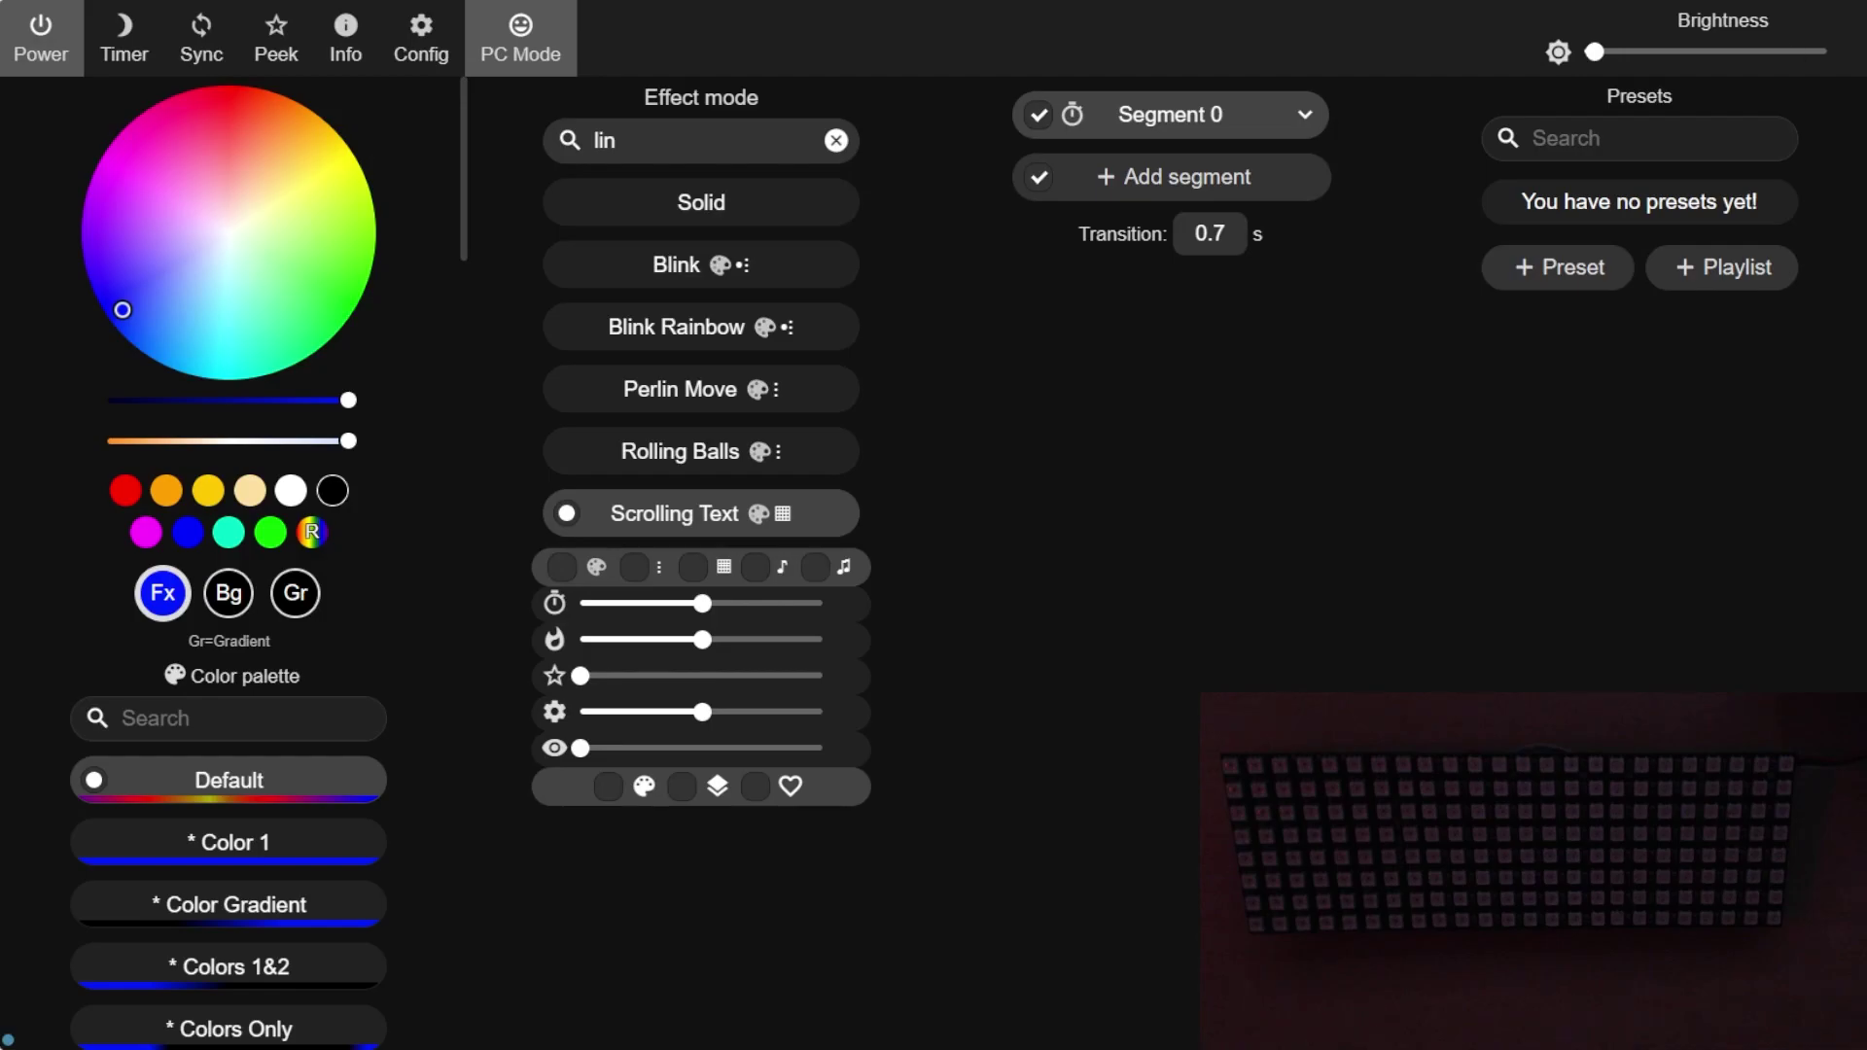
Save a 32 x 8 2D matrix layout in Config's 2D Configuration, then return to the main page.
click(443, 44)
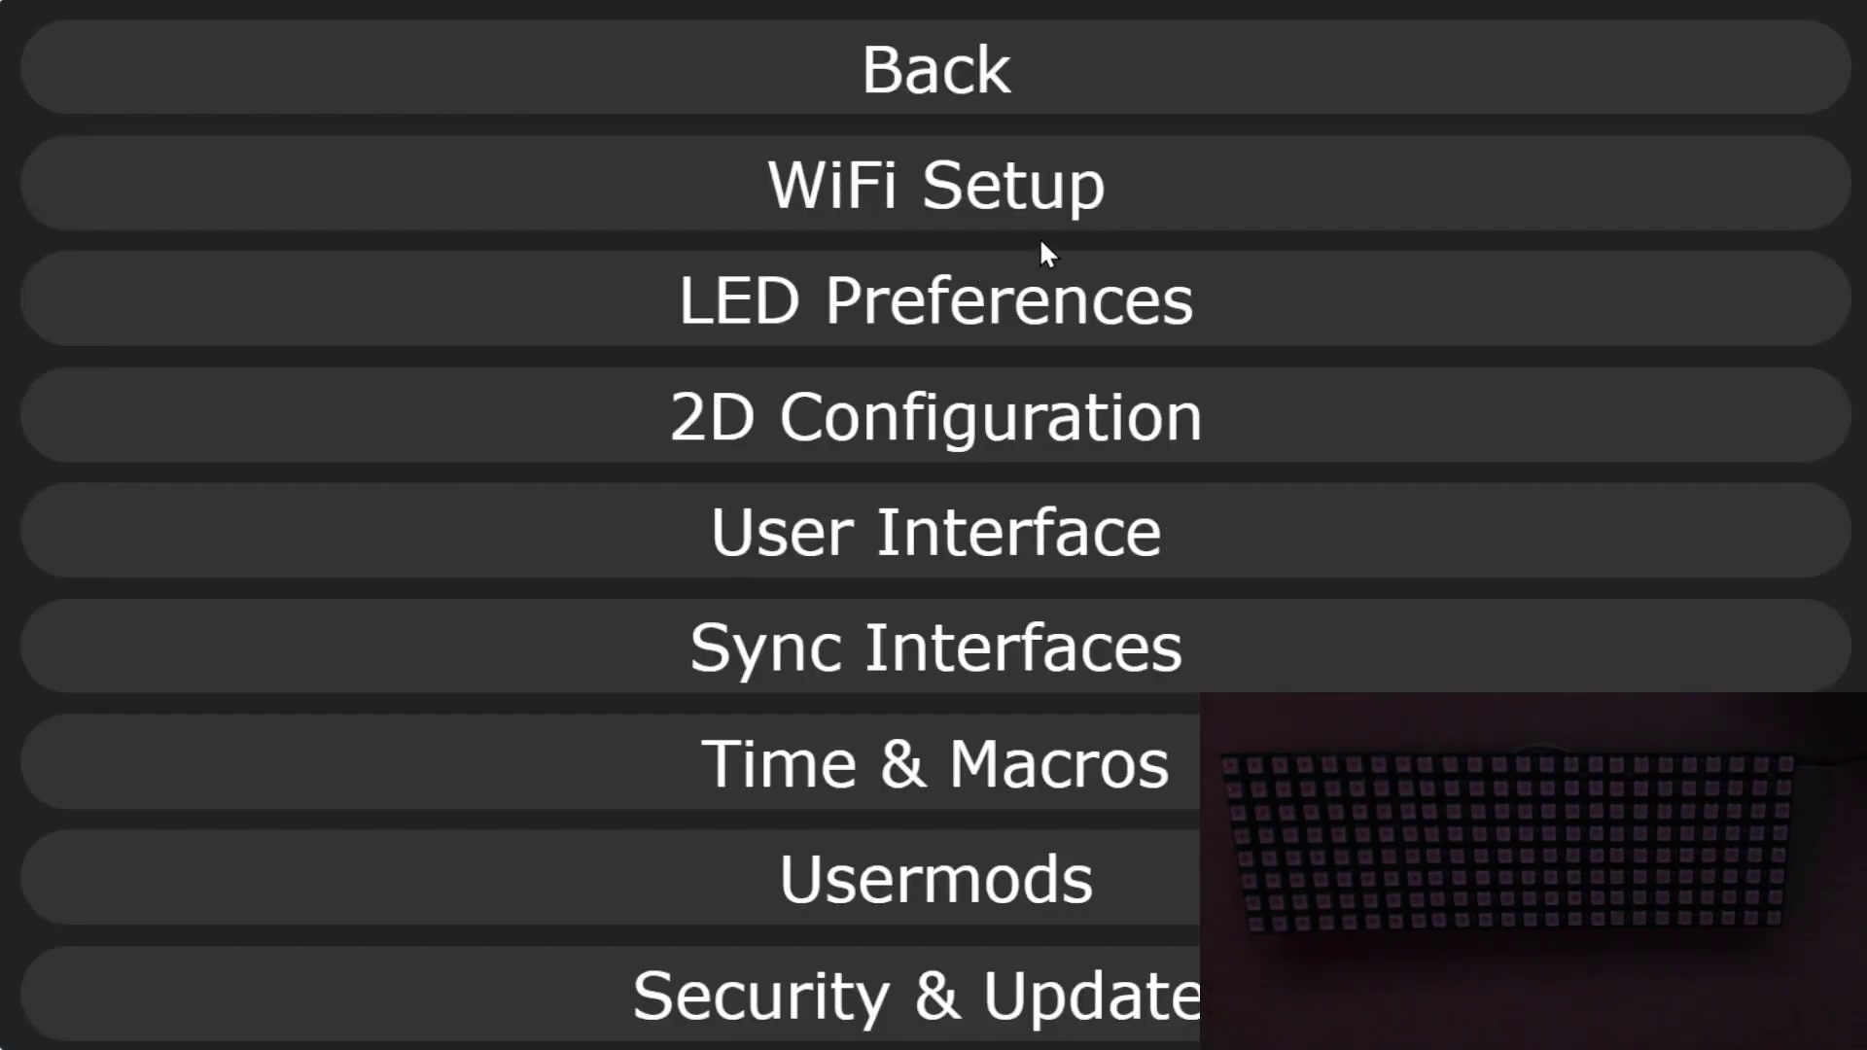
click(995, 319)
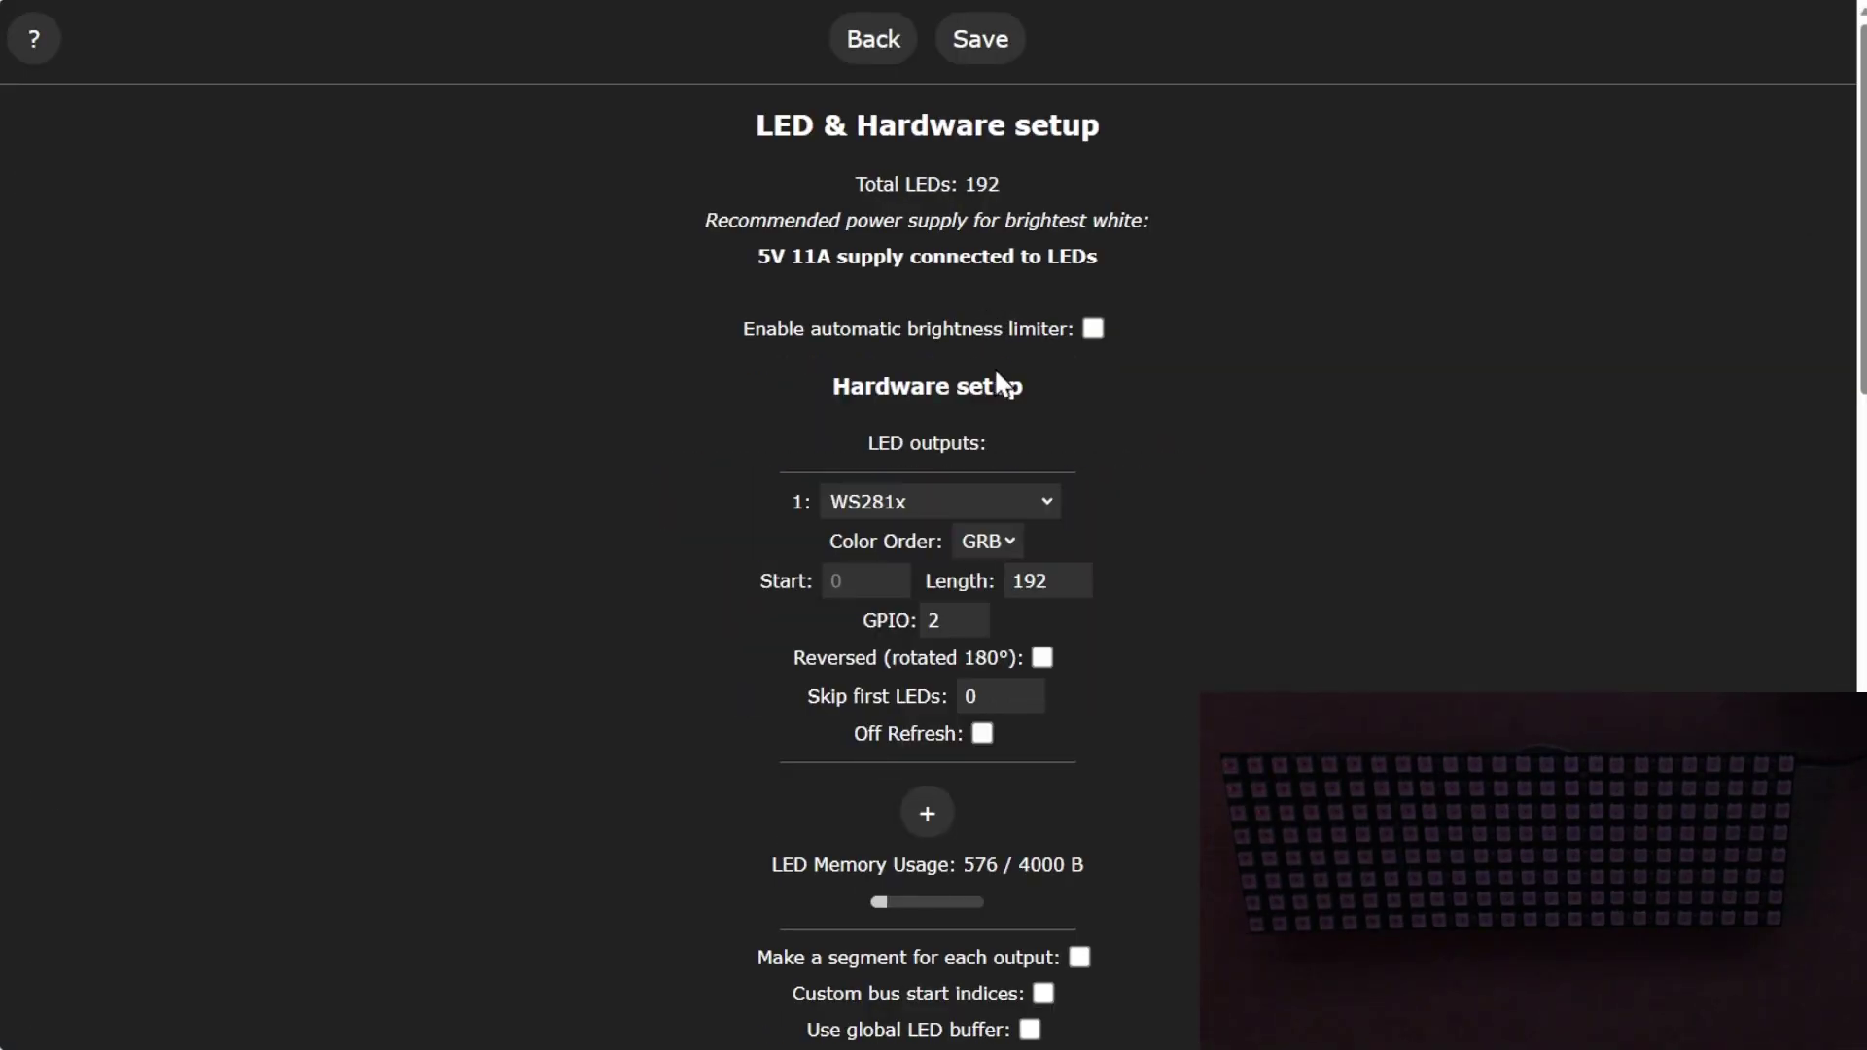
click(860, 43)
click(928, 437)
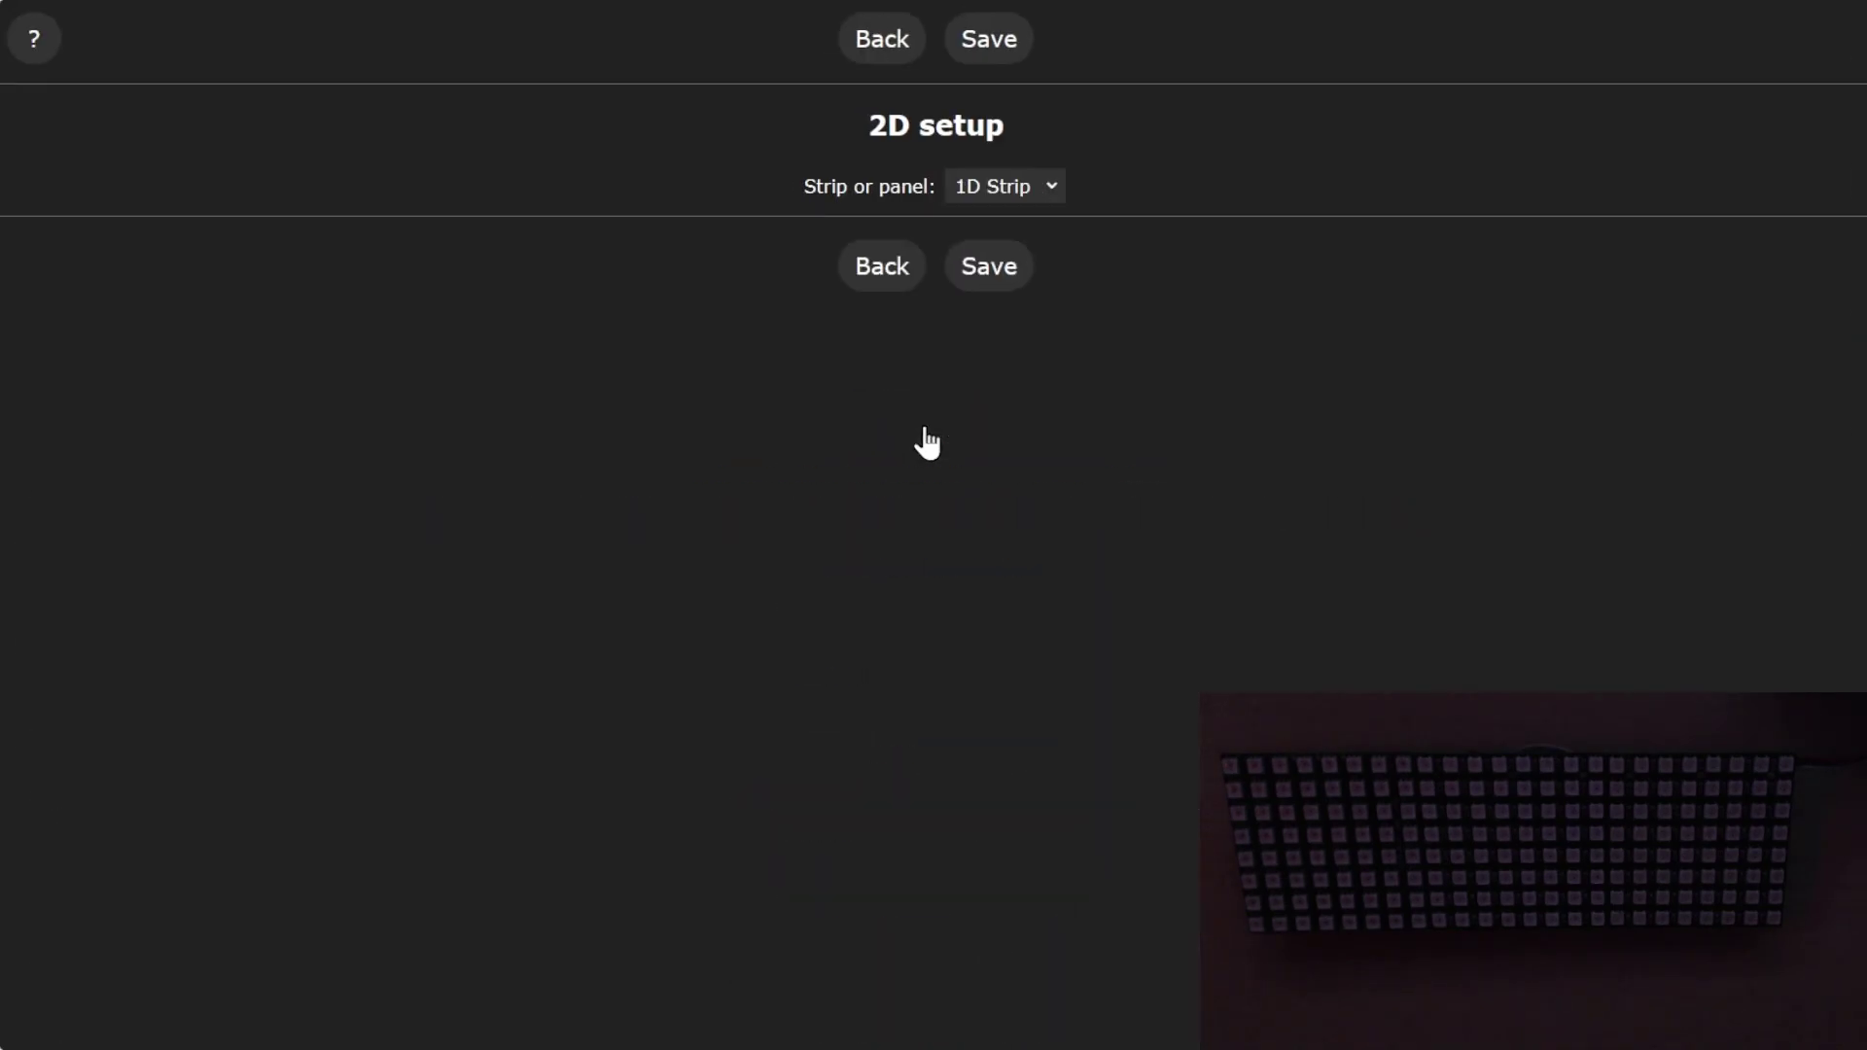
scroll(1148, 459, down, 3)
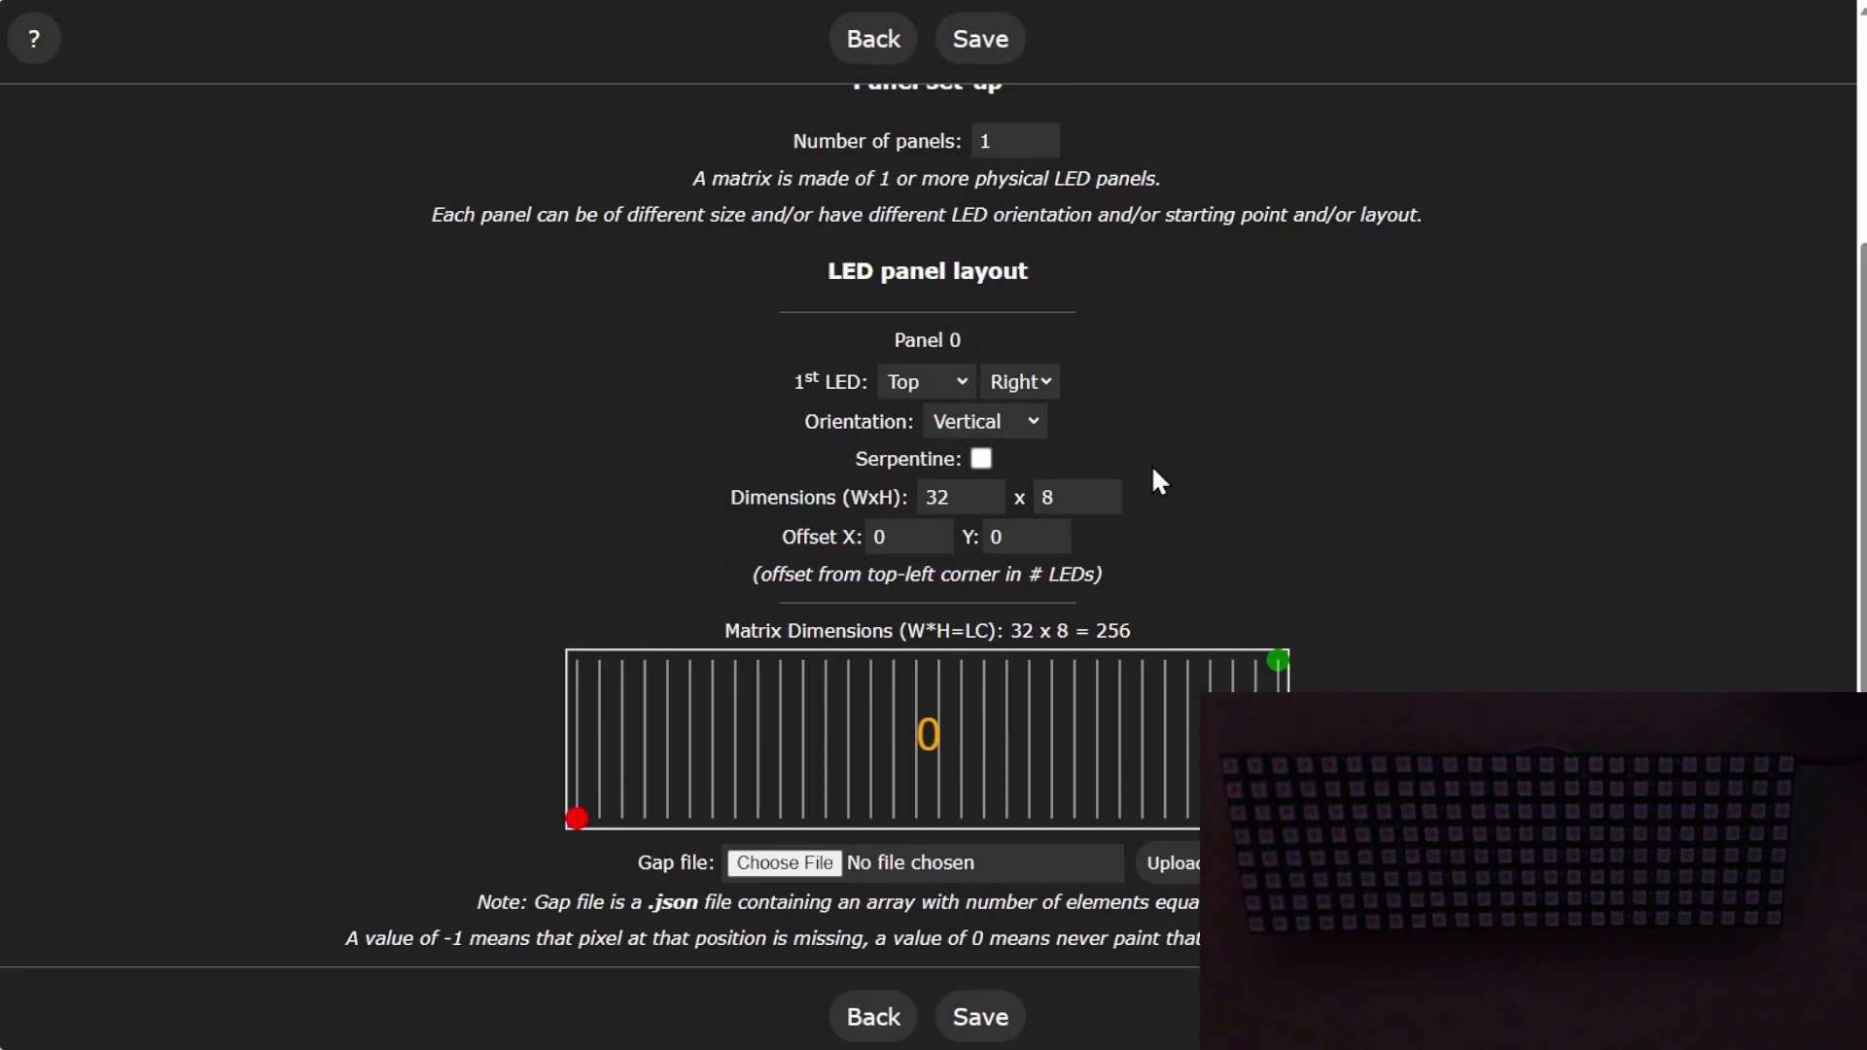
scroll(1151, 463, up, 3)
click(980, 39)
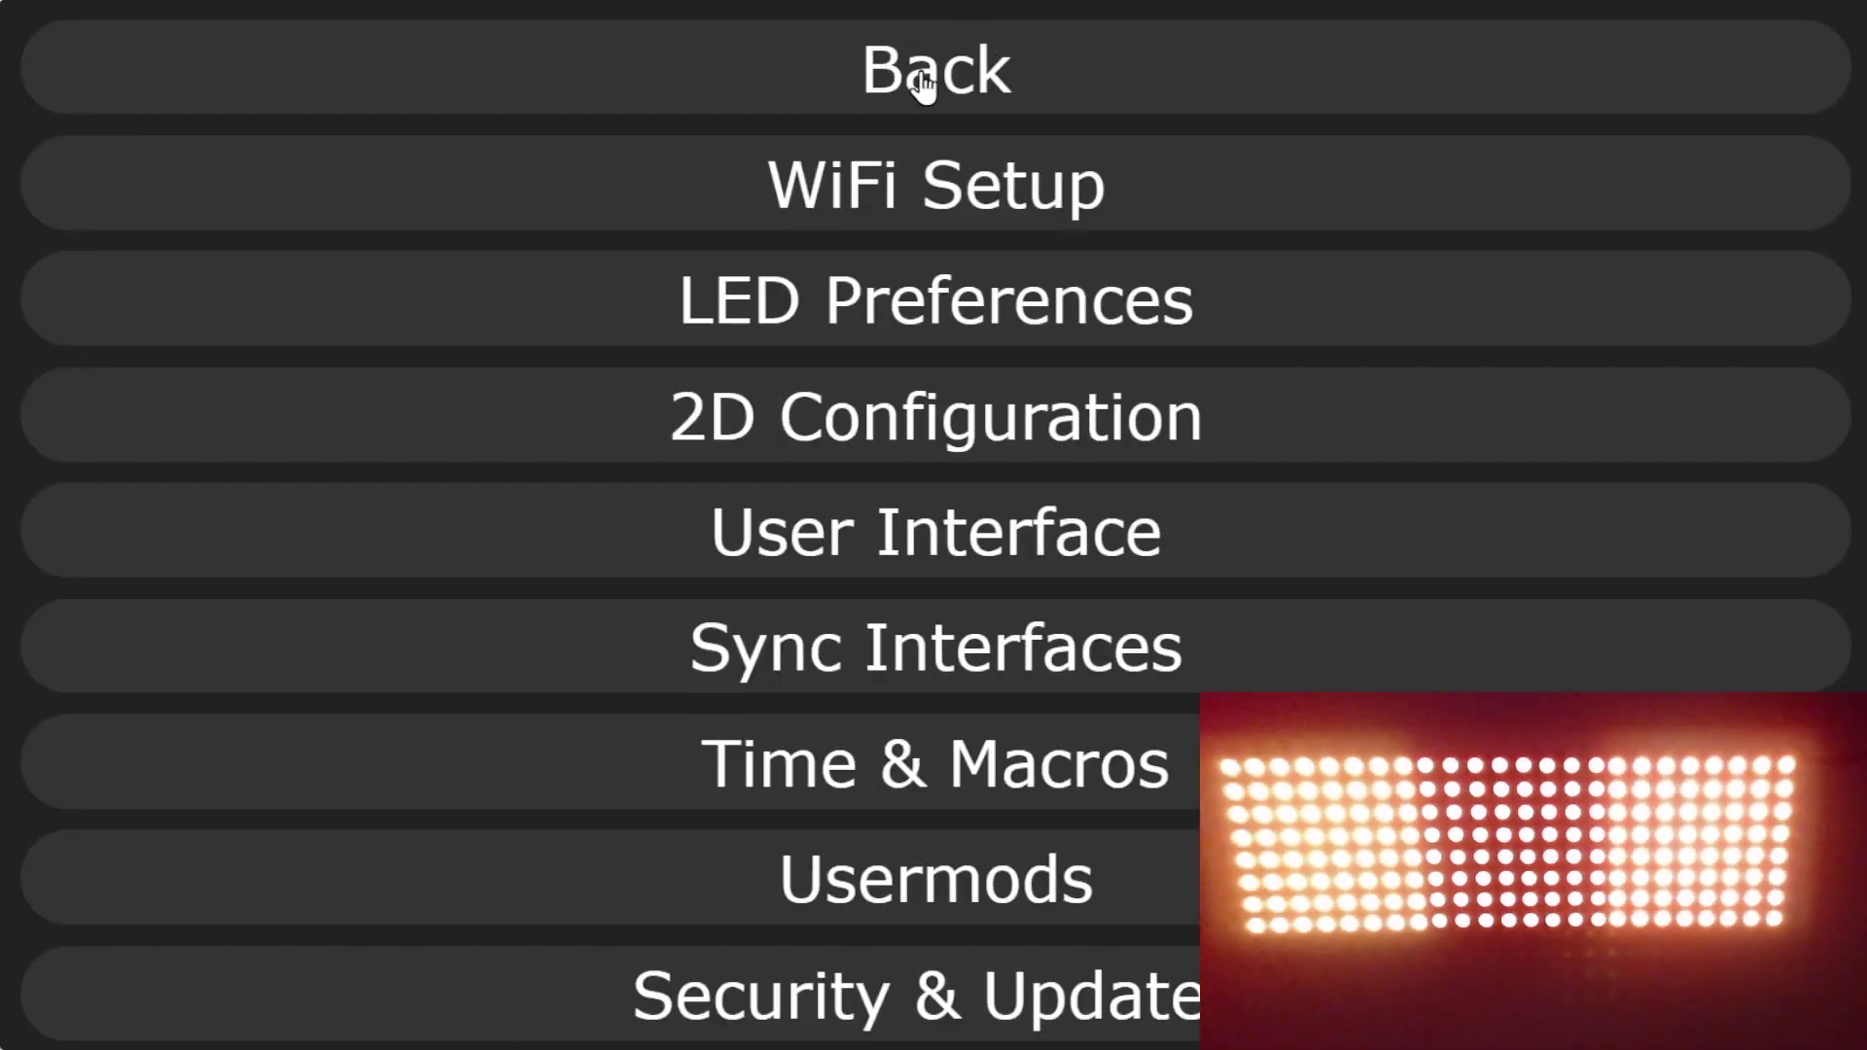
click(919, 76)
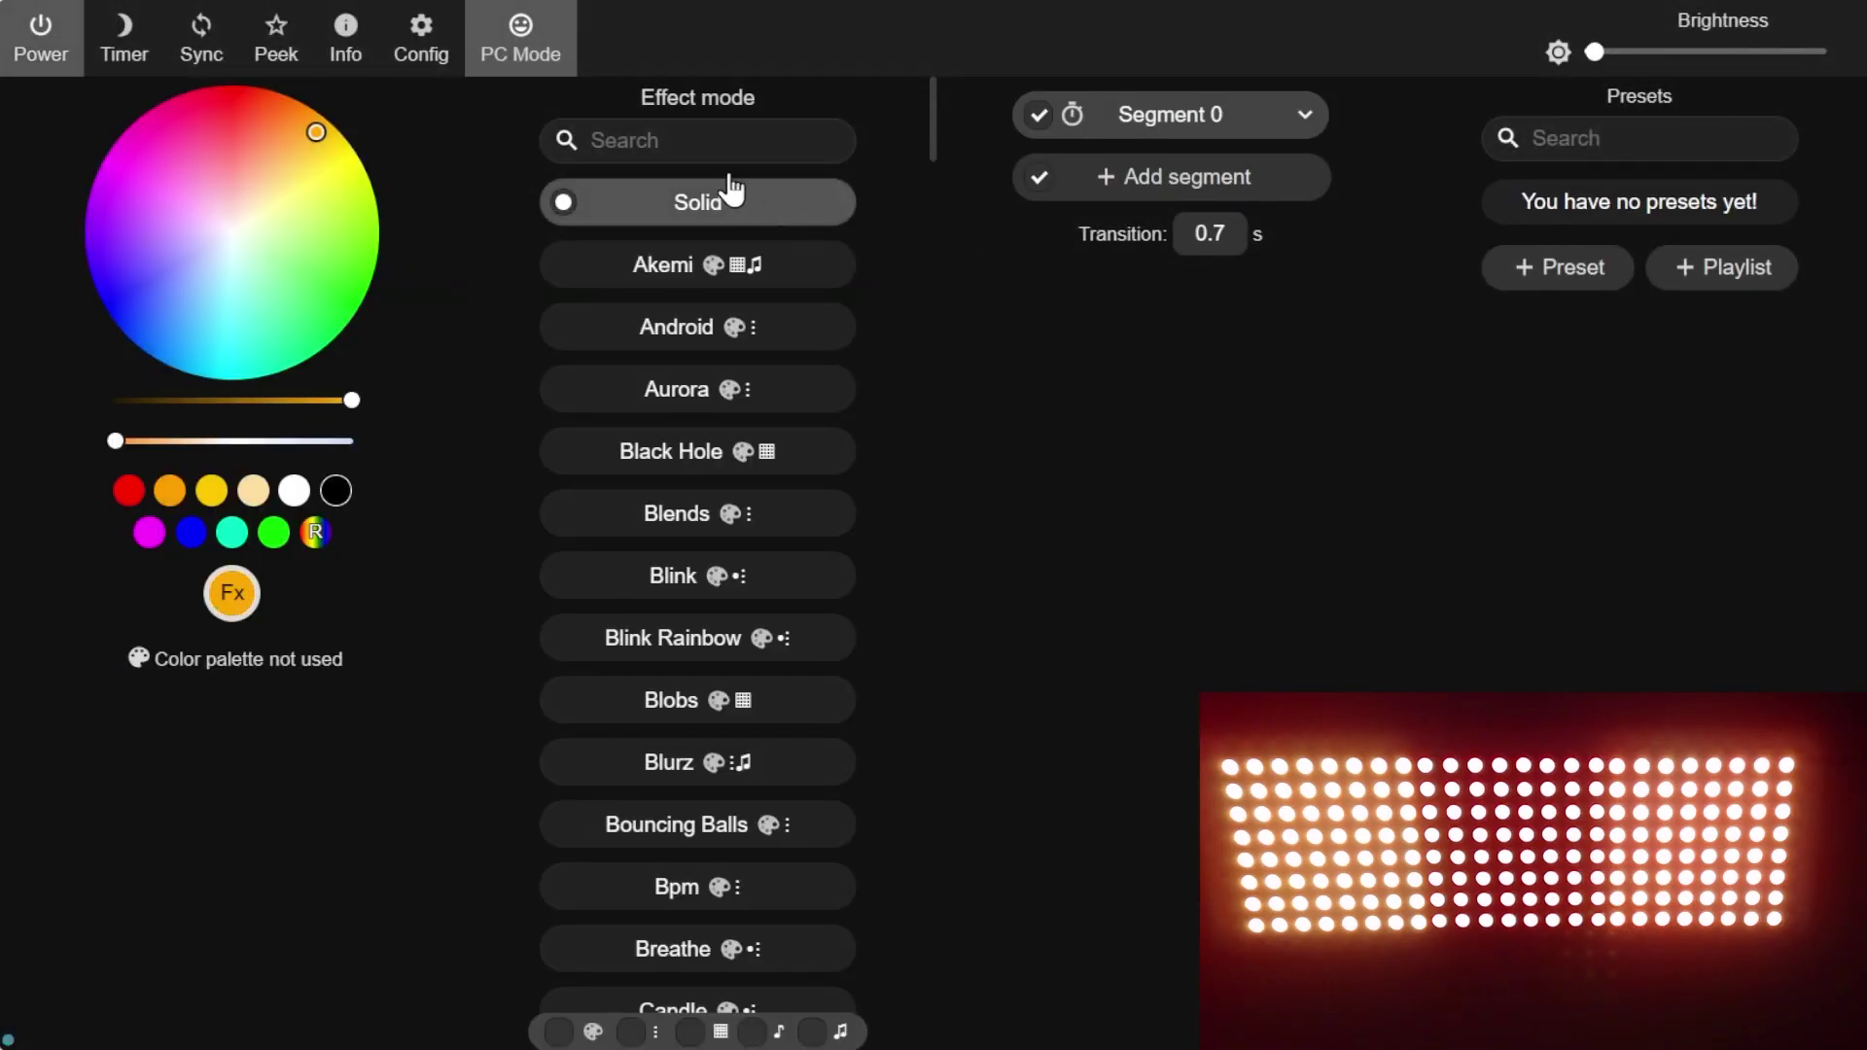
Search the effects for 'tex' and apply Scrolling Text.
click(710, 139)
text(t4)
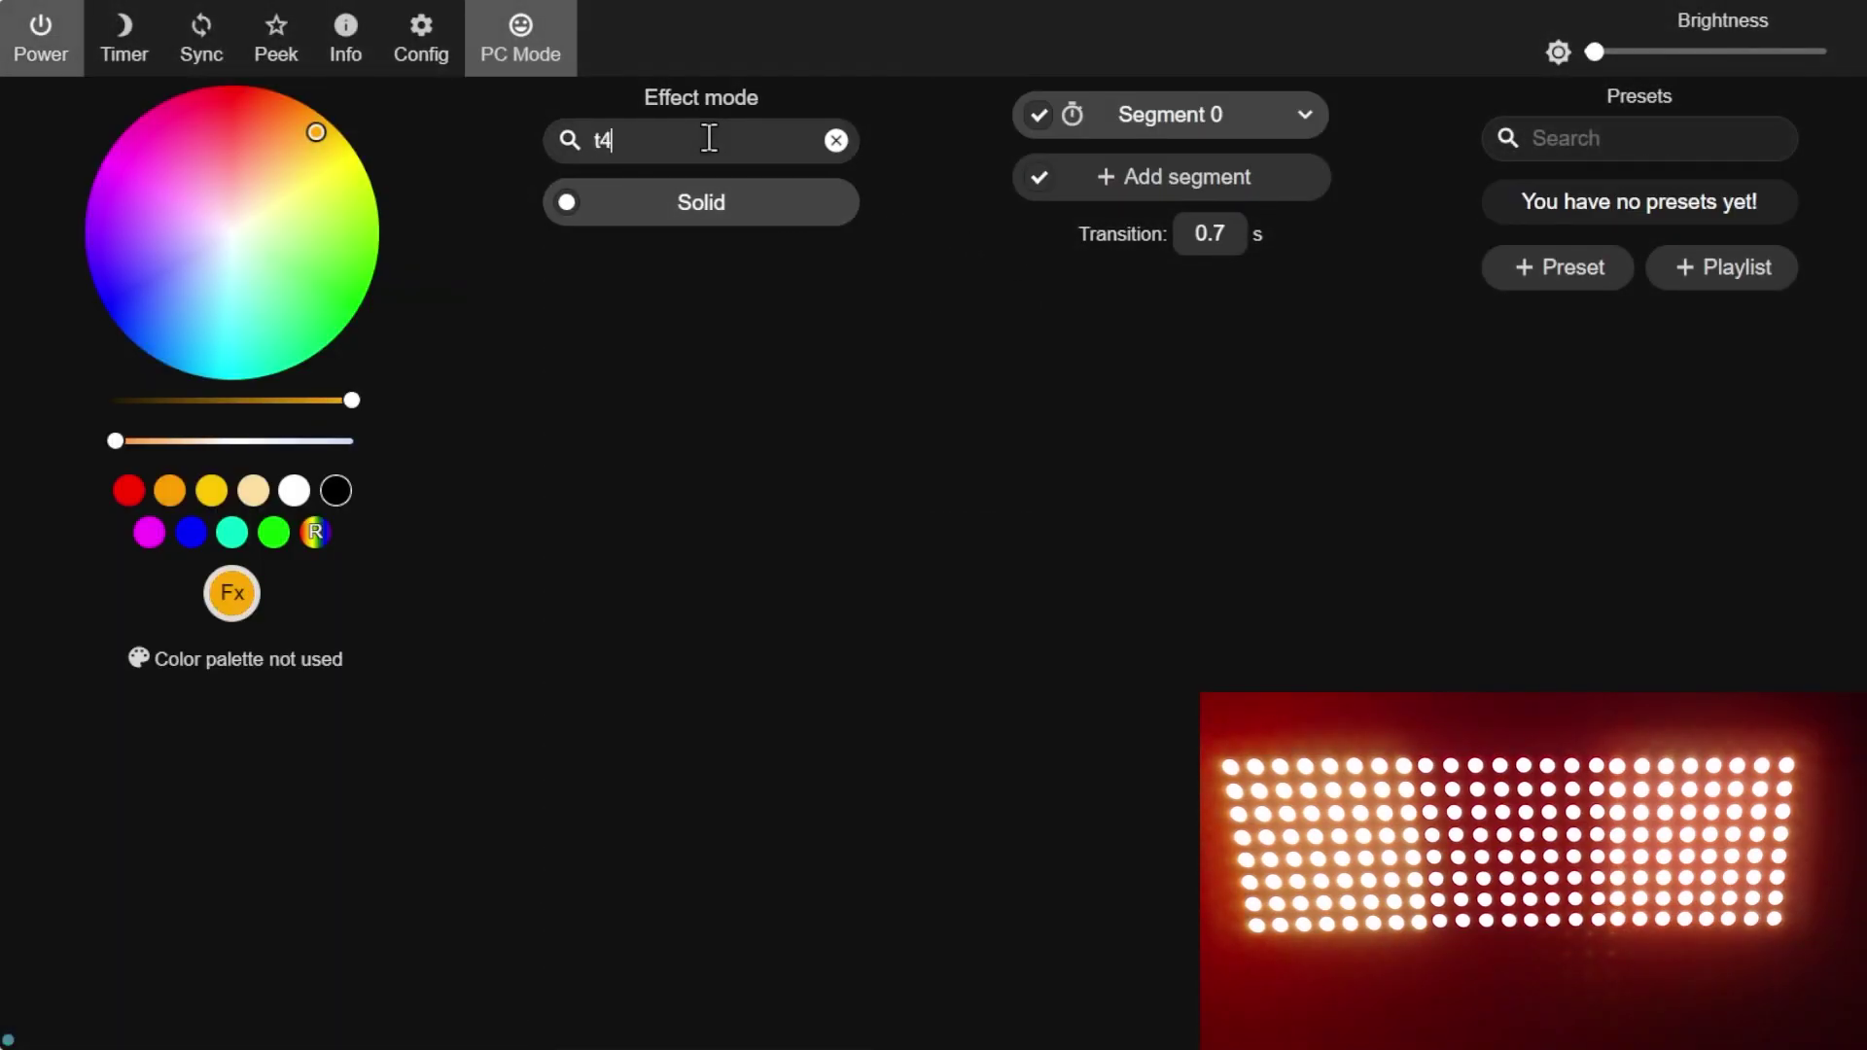
key(BackSpace)
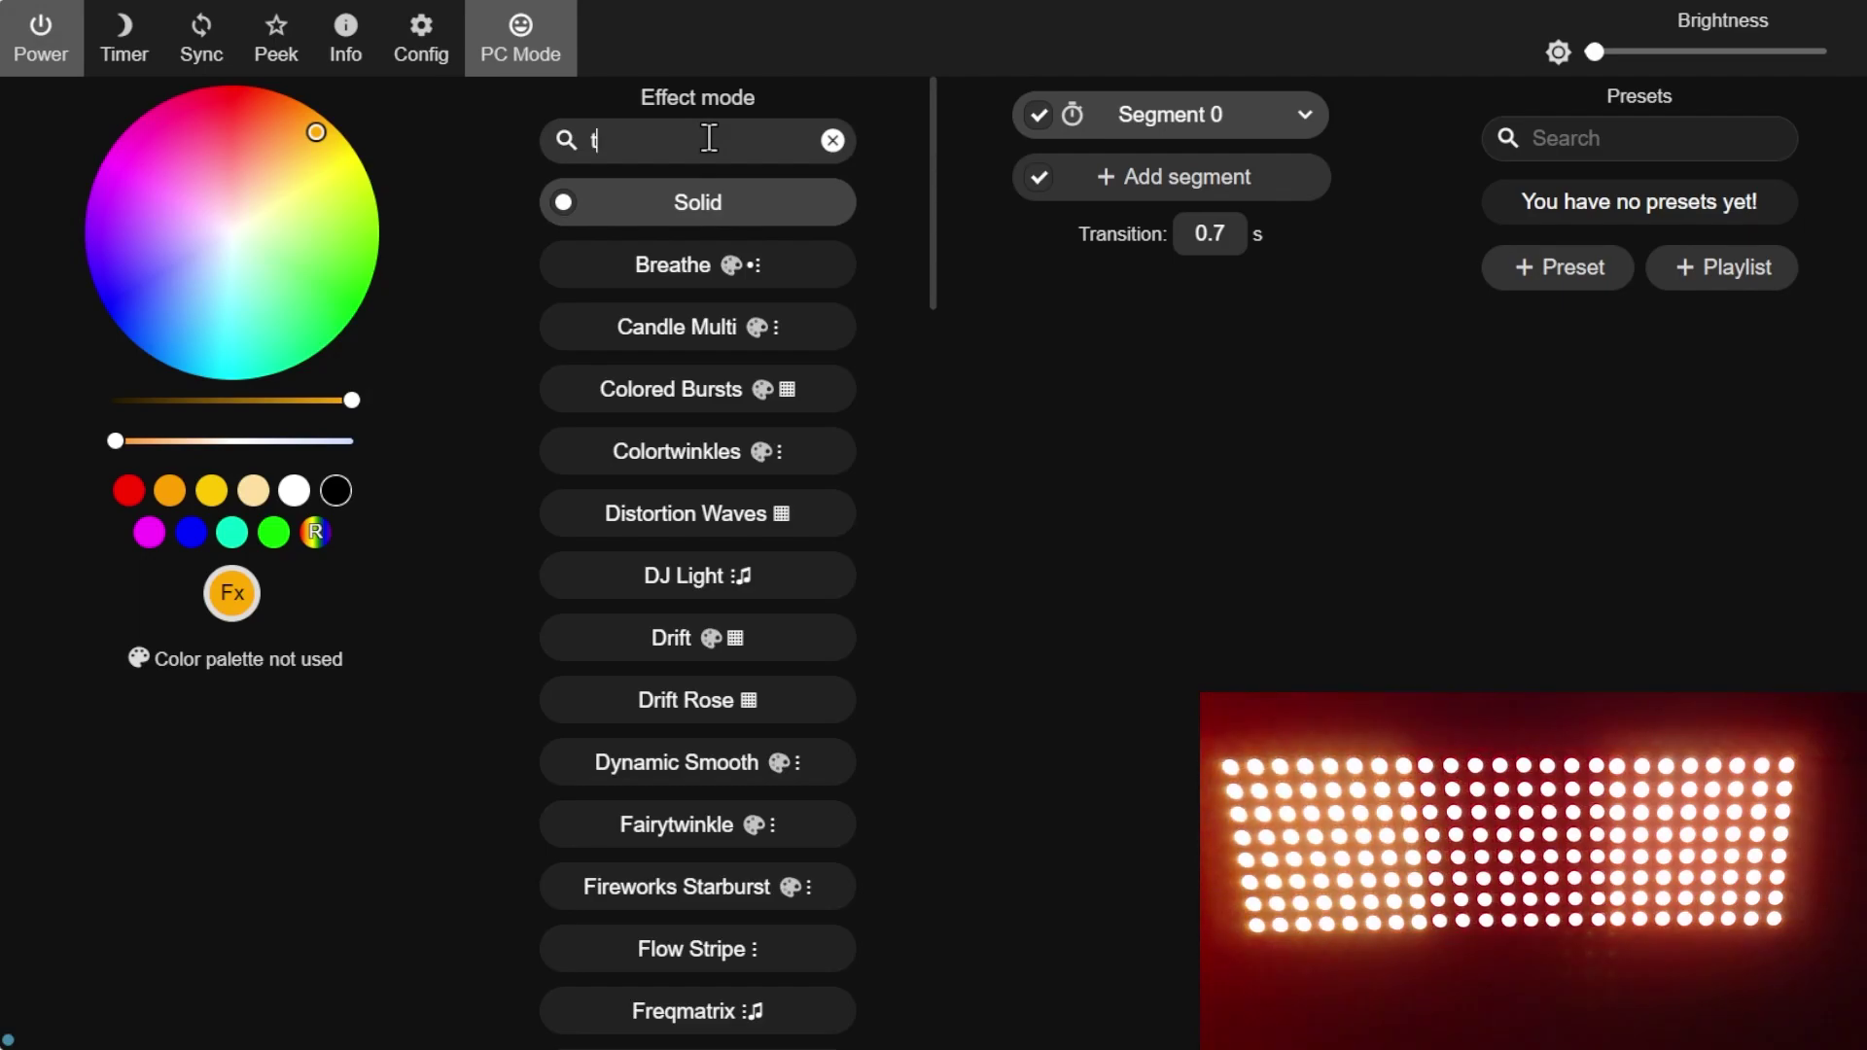
text(ex)
click(680, 272)
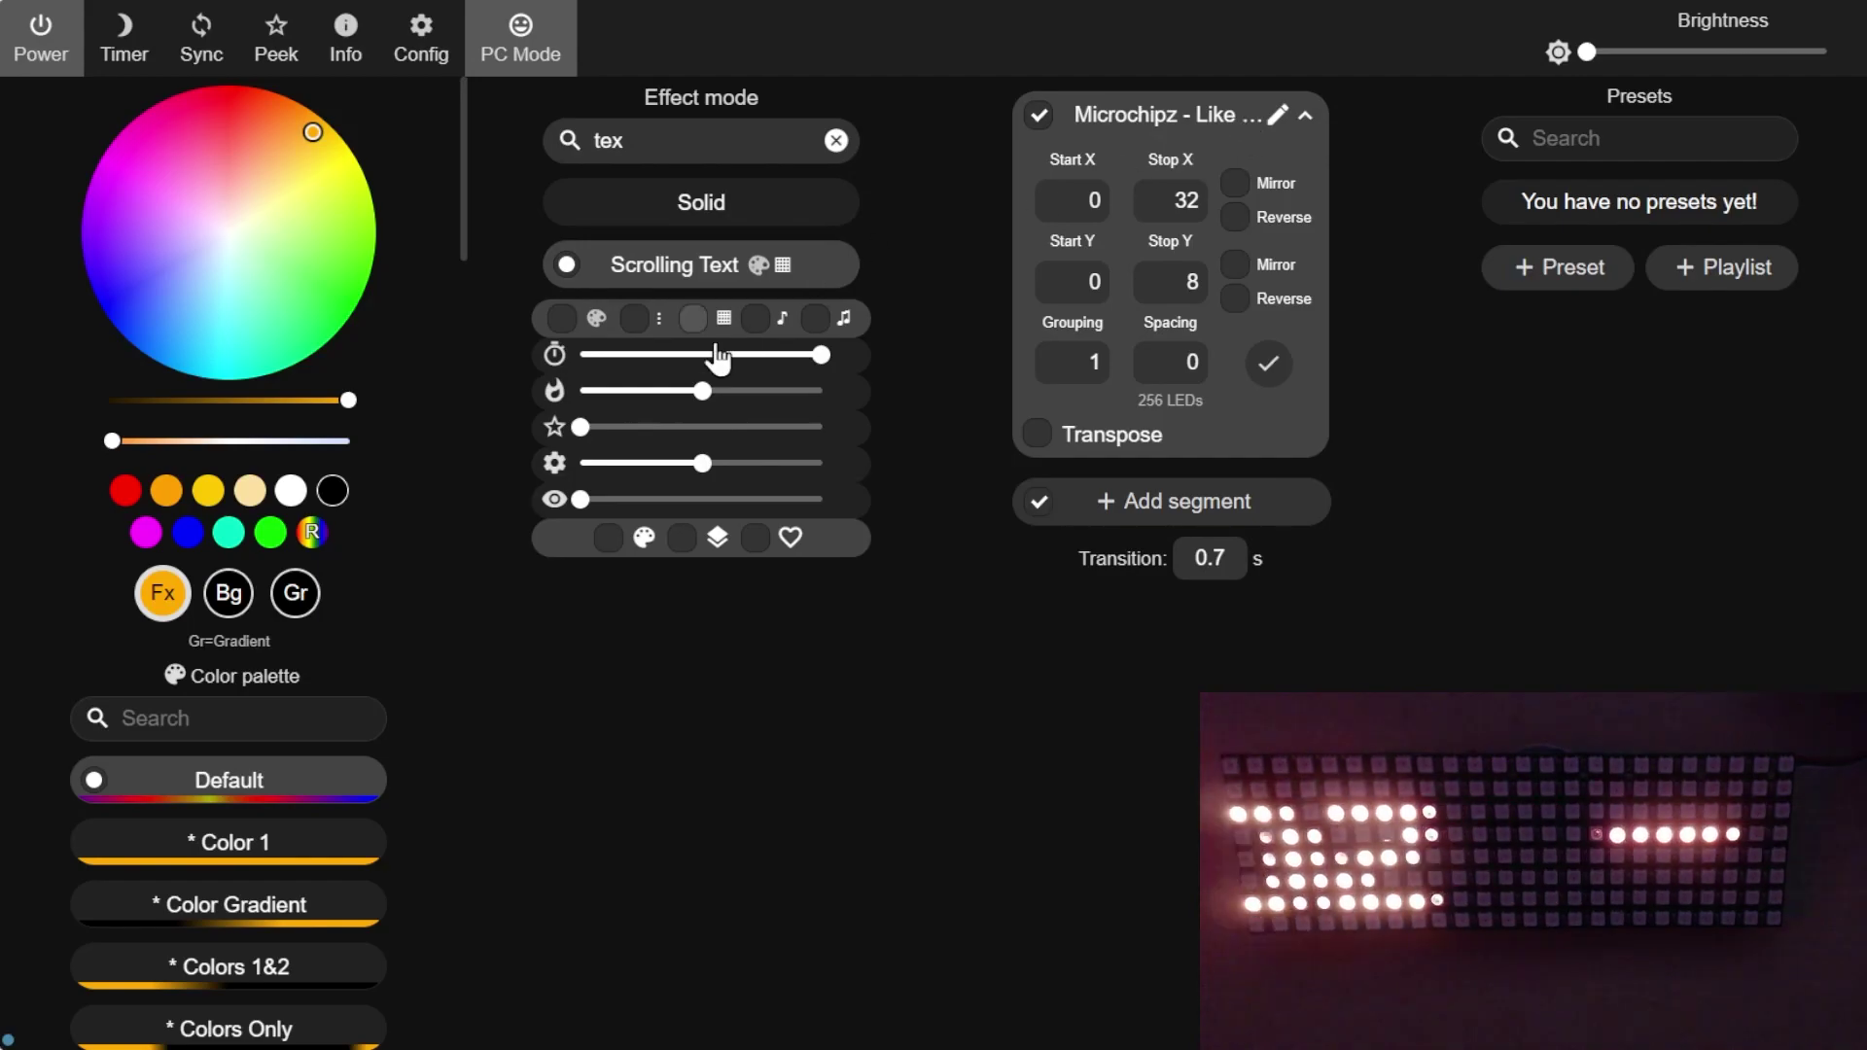
Clear the search, search 'ba' and apply Rolling Balls.
click(835, 141)
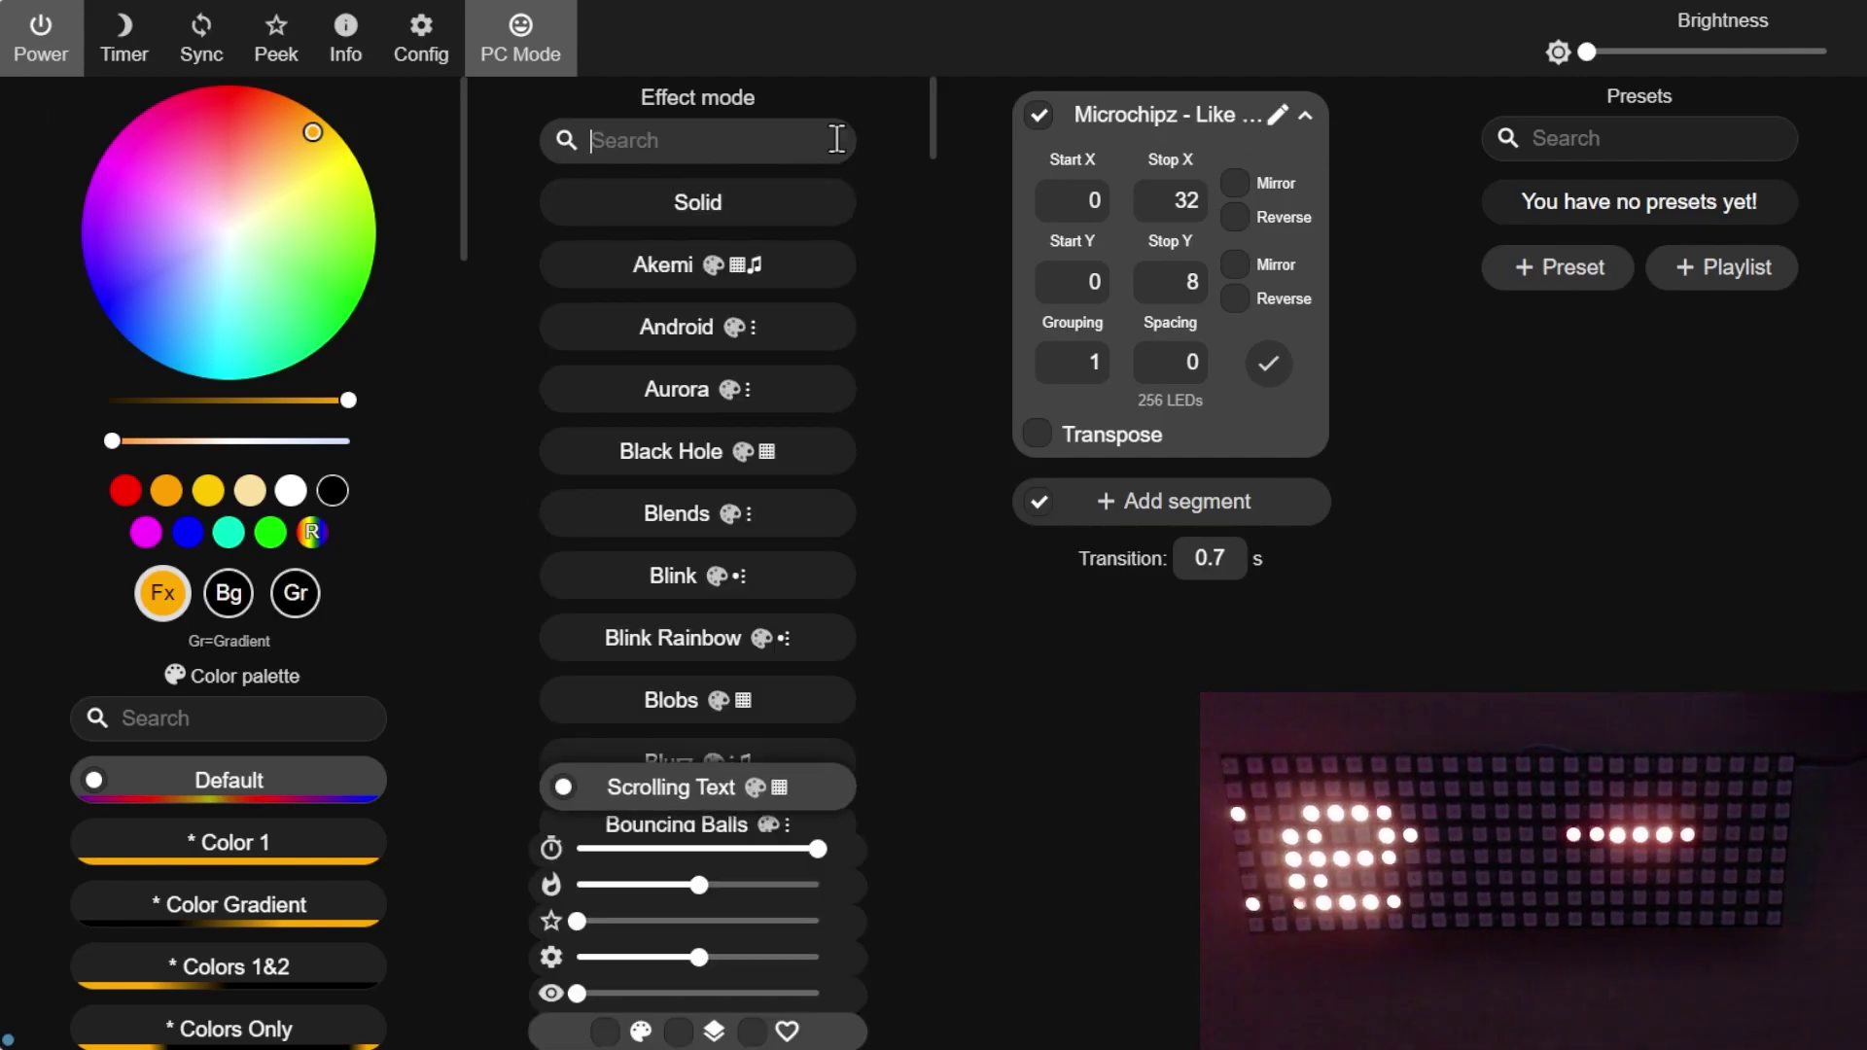
click(784, 142)
text(ba)
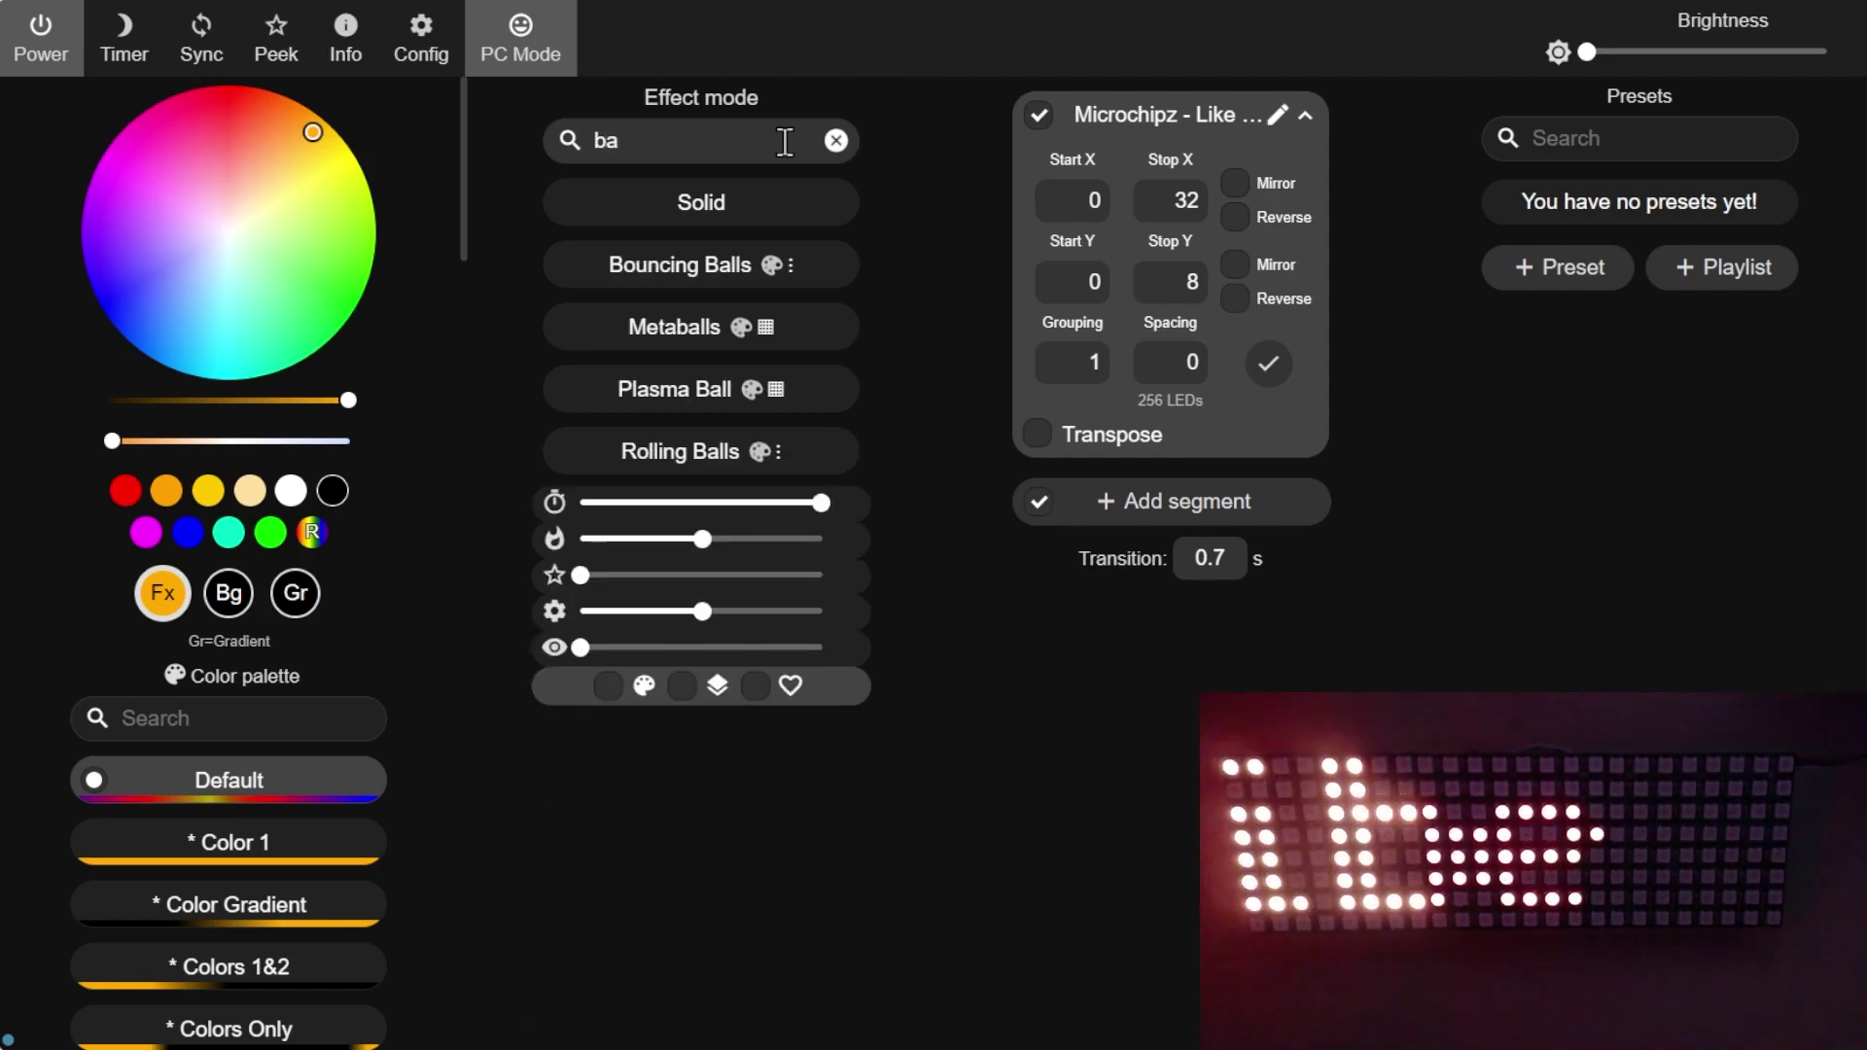
click(647, 470)
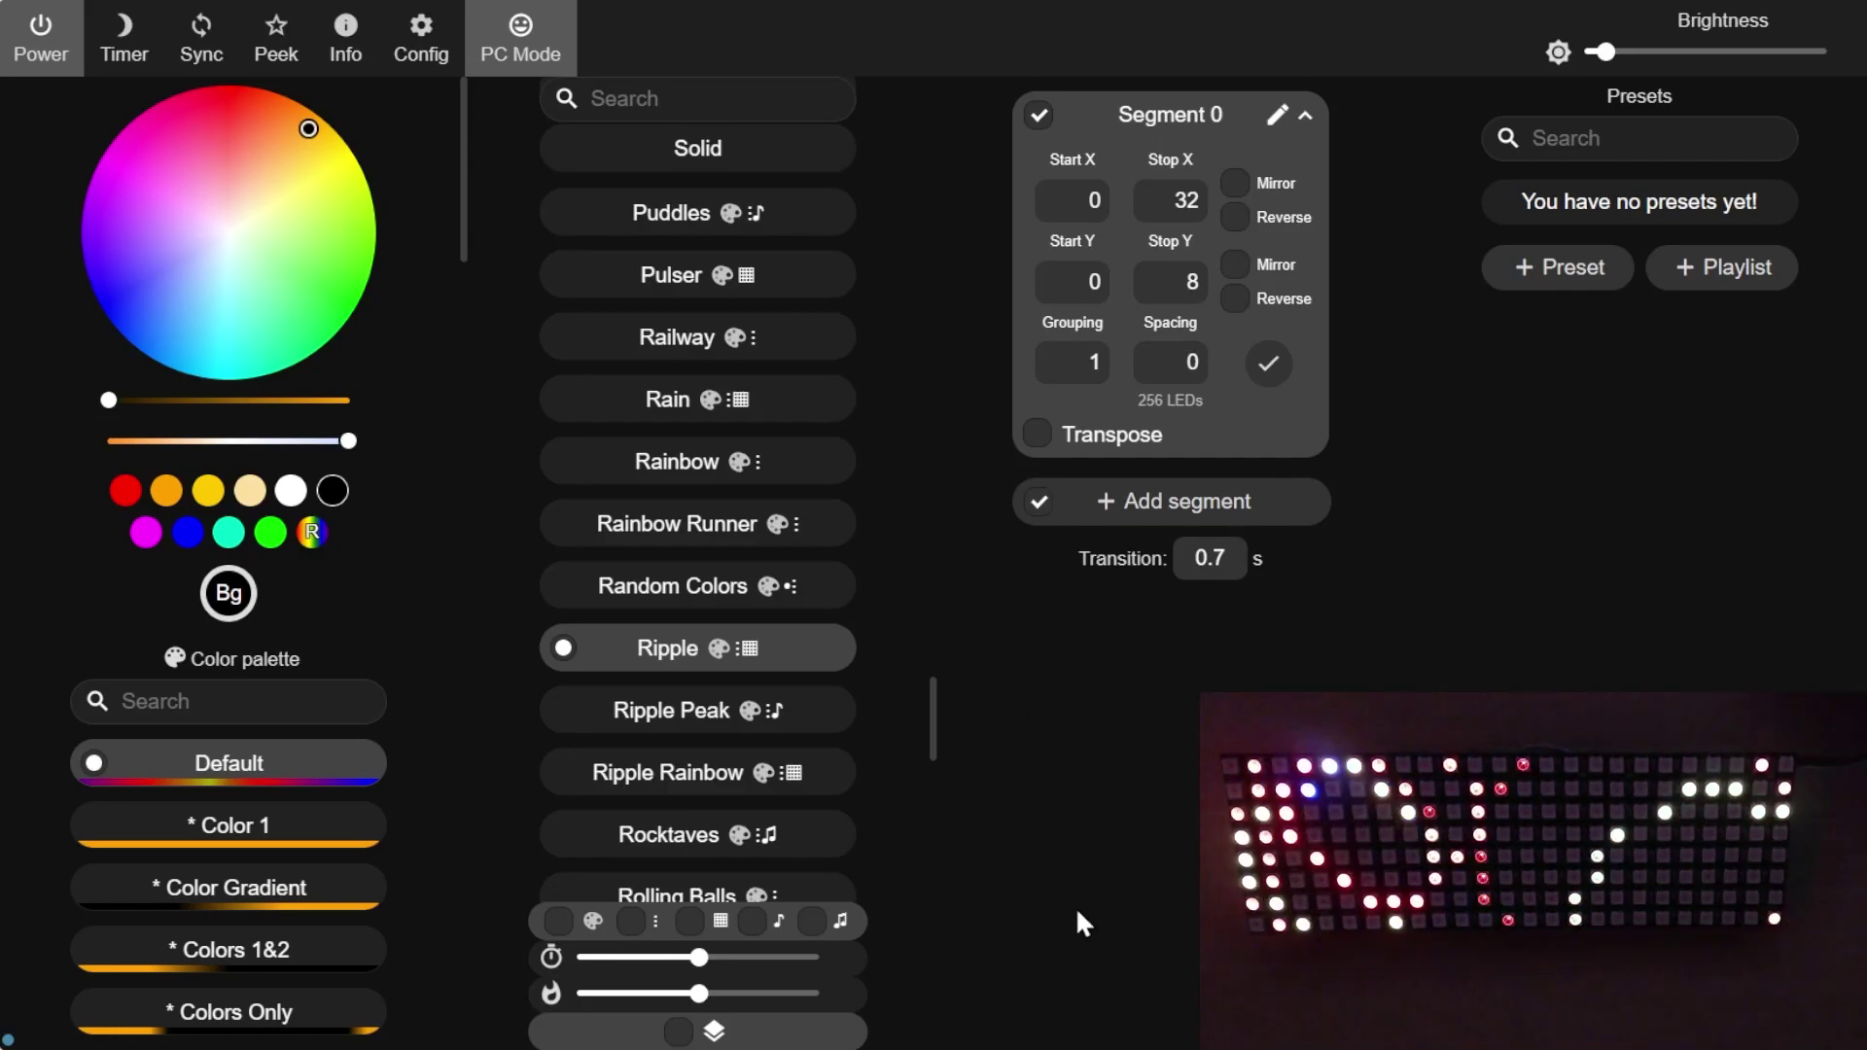
Try Rolling Balls, Ripple Rainbow, Ripple Peak and Ripple on the matrix.
scroll(685, 758, down, 2)
click(685, 754)
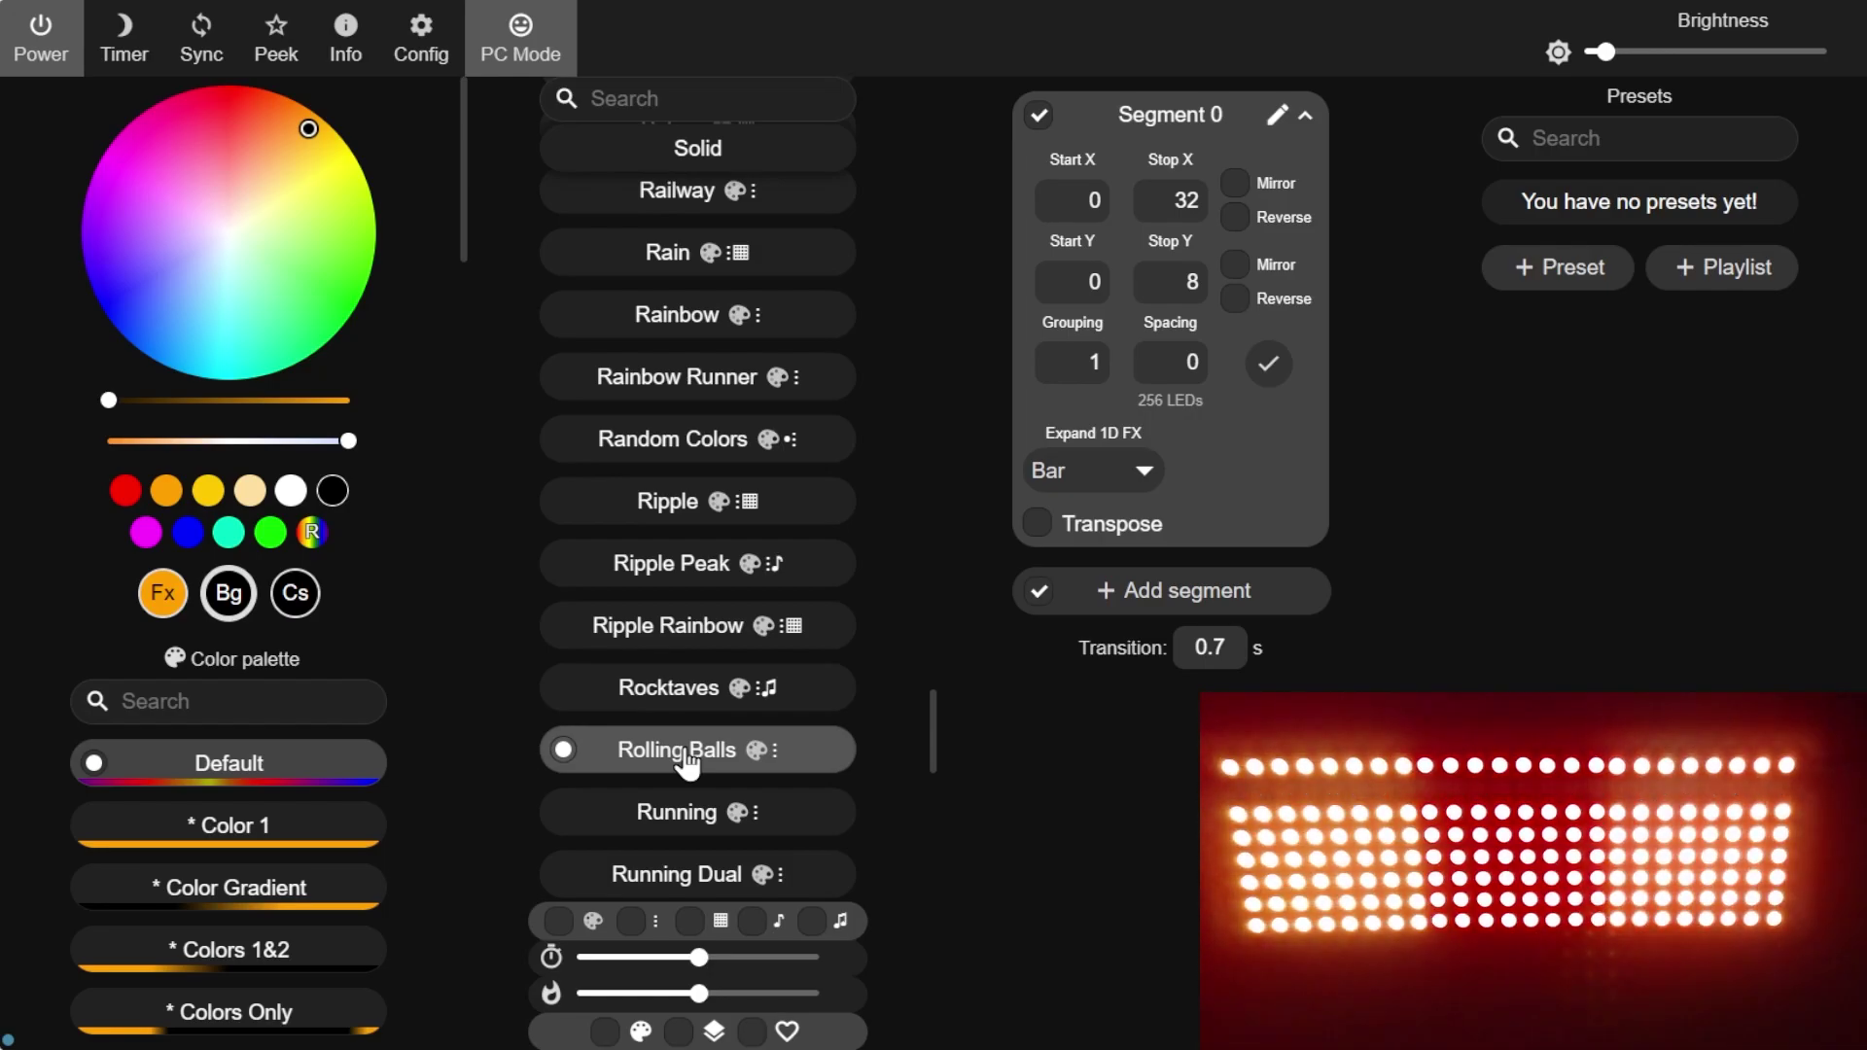
click(711, 628)
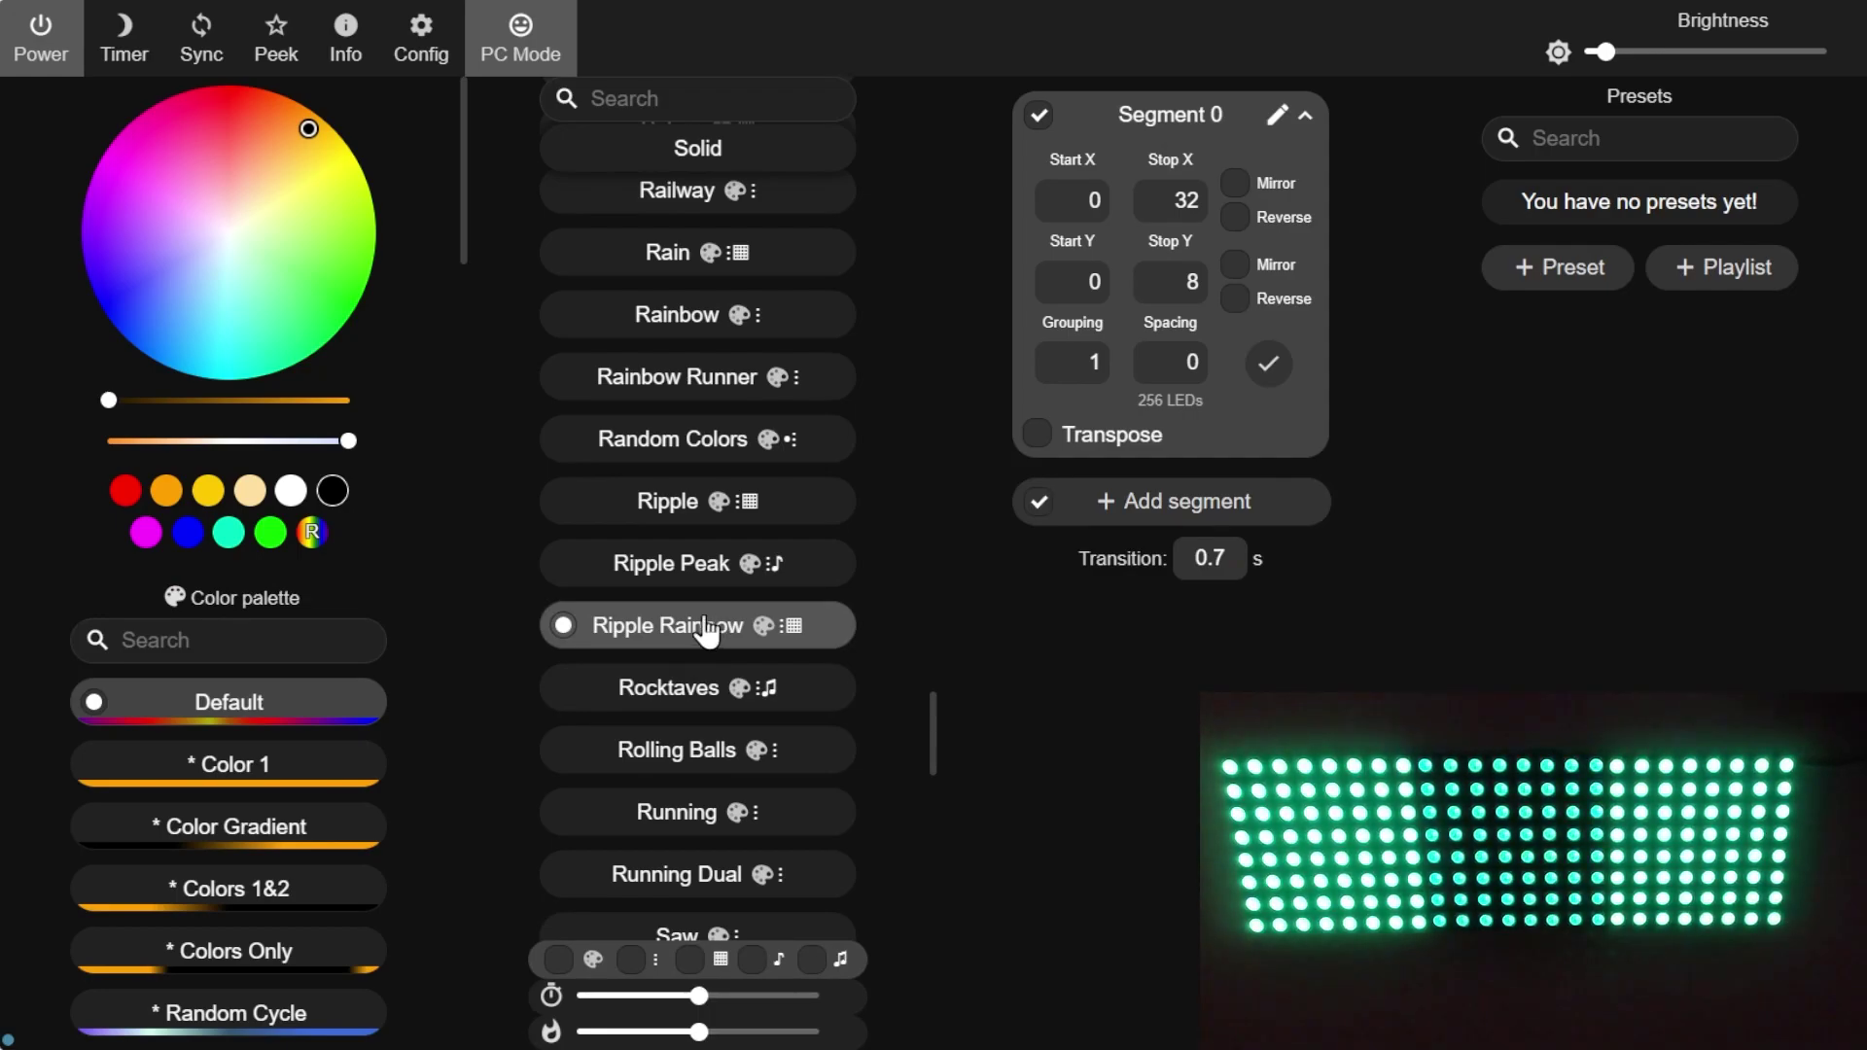
click(696, 583)
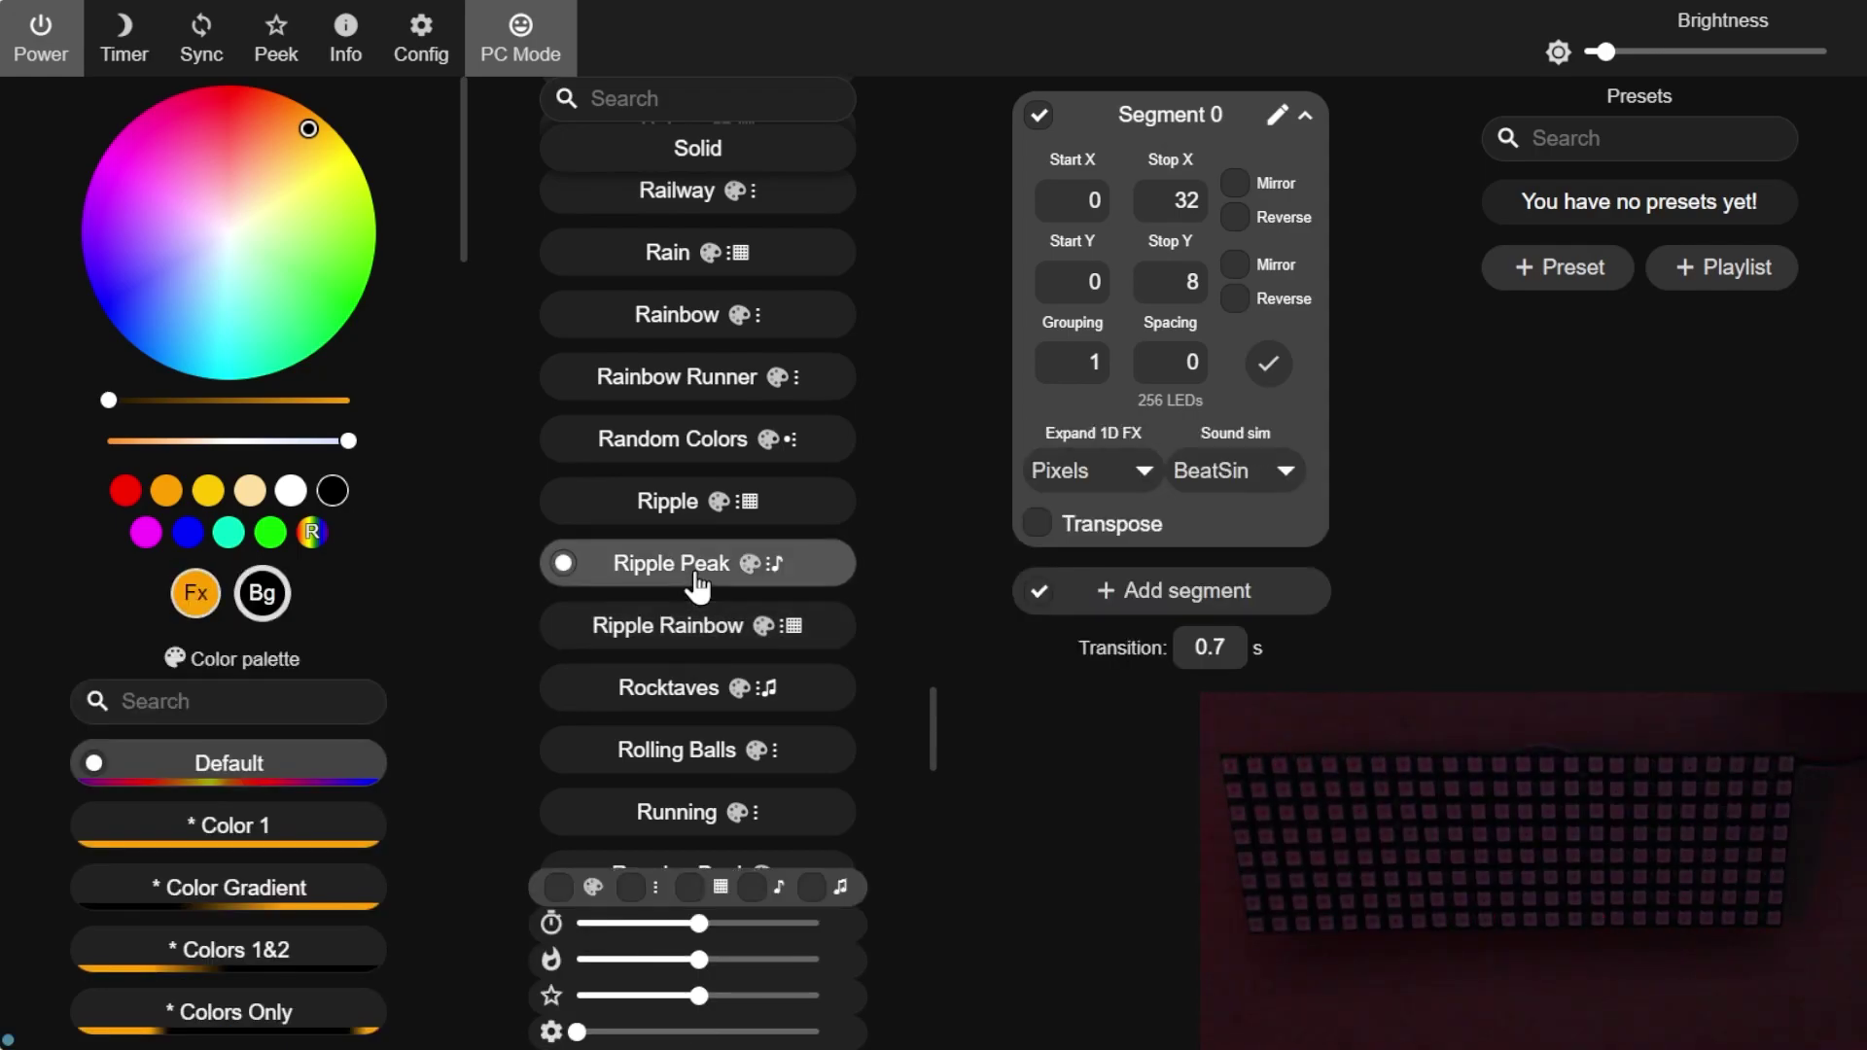
click(696, 517)
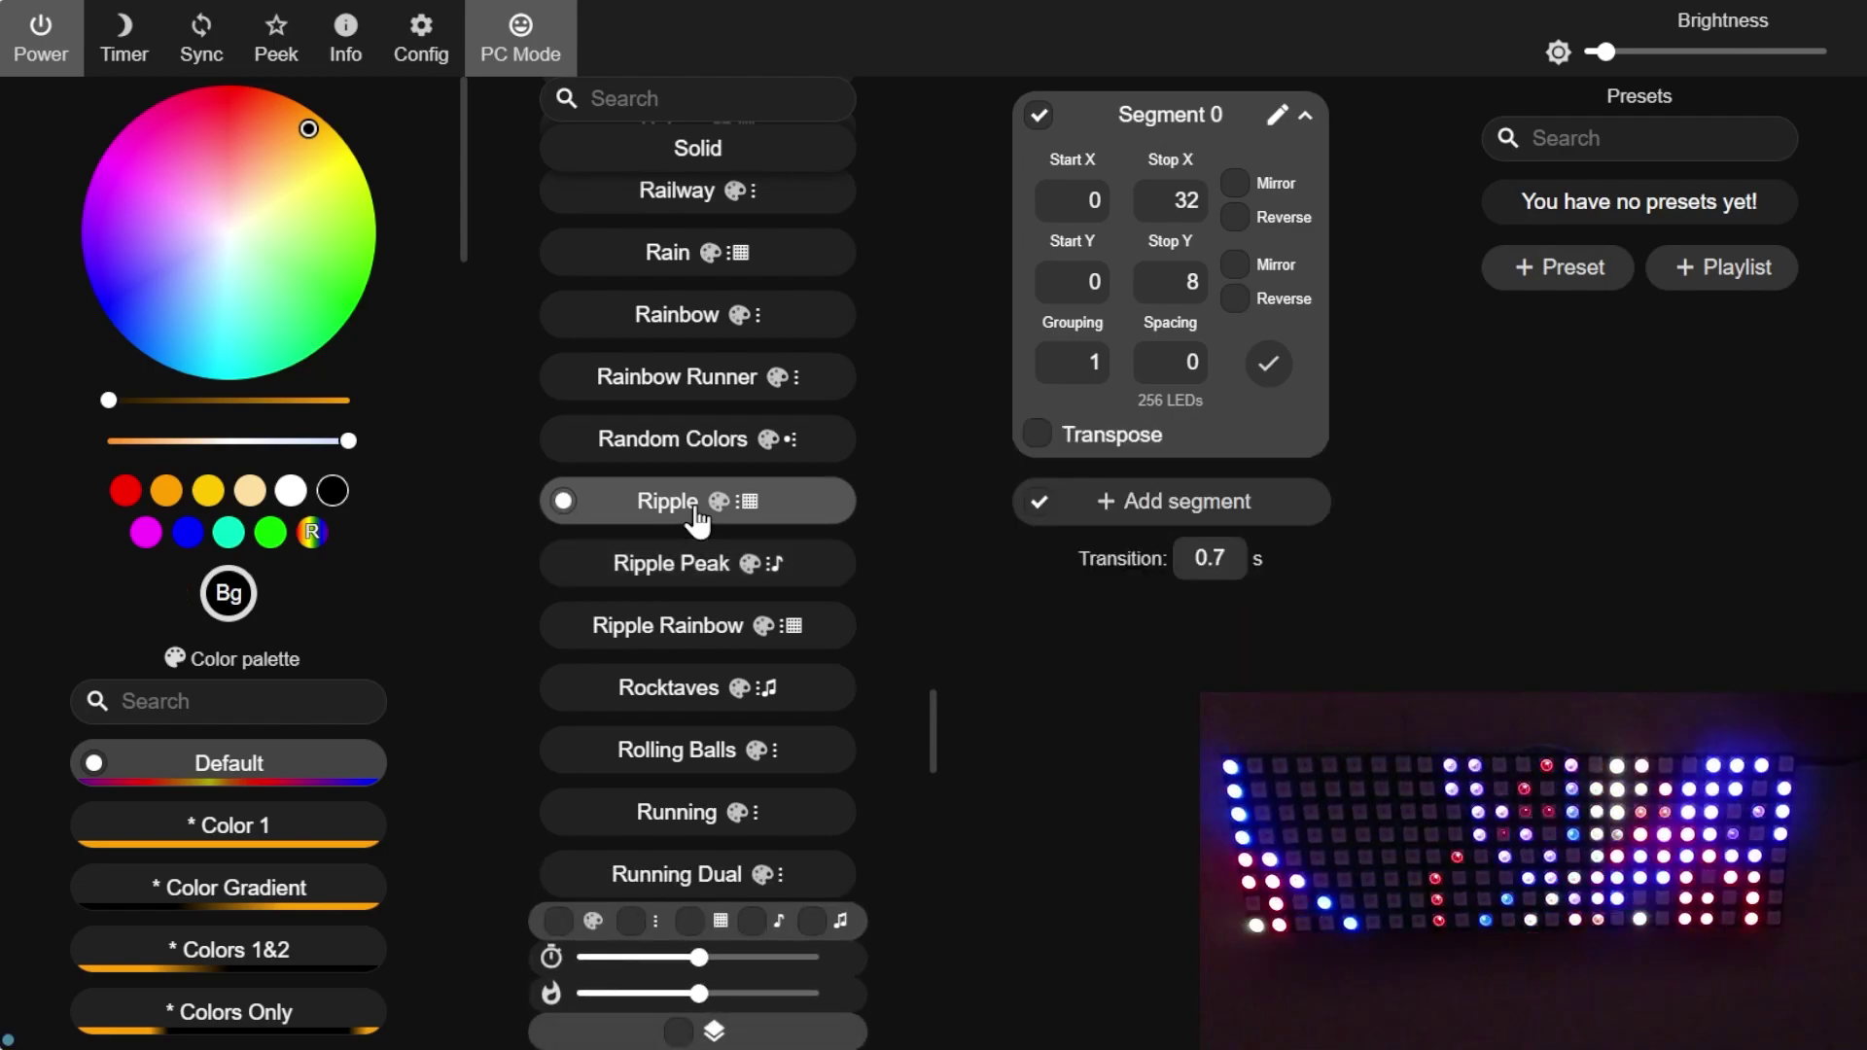
Try the Sinelon Rainbow and Sparkle+ effects.
scroll(729, 778, down, 6)
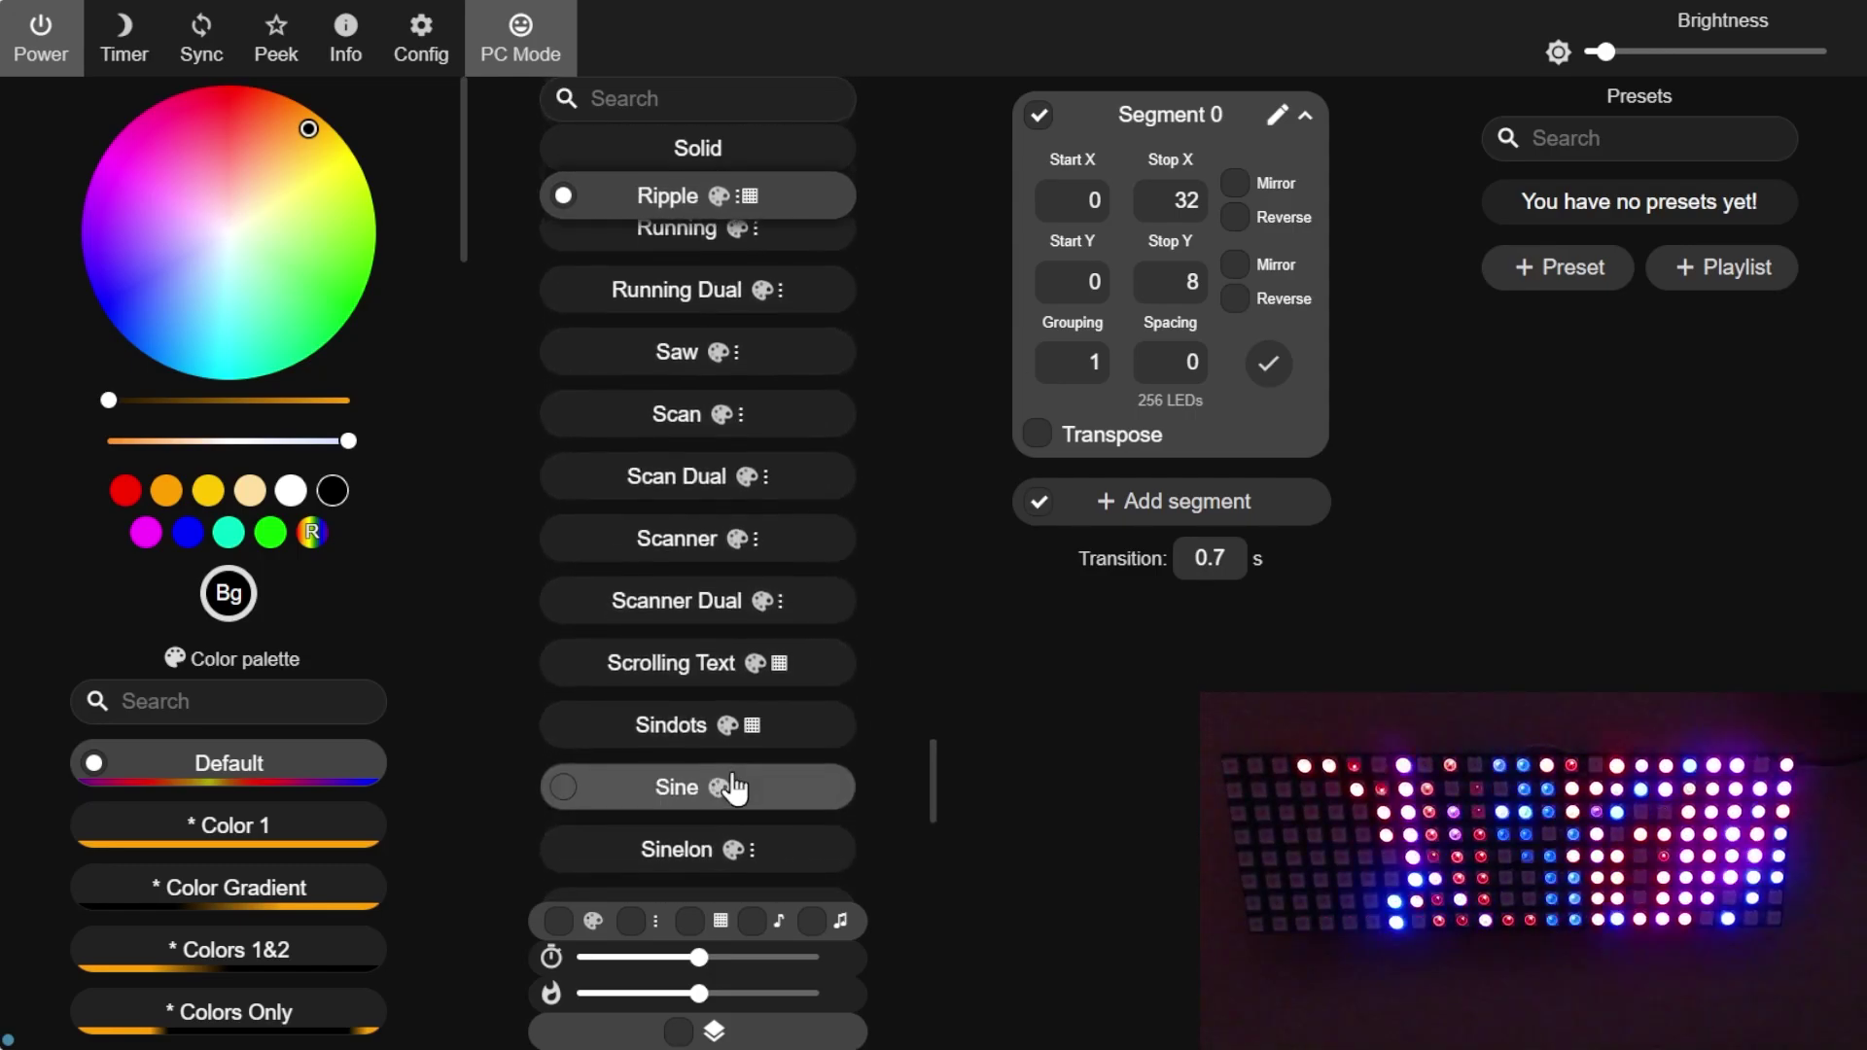
scroll(731, 788, down, 3)
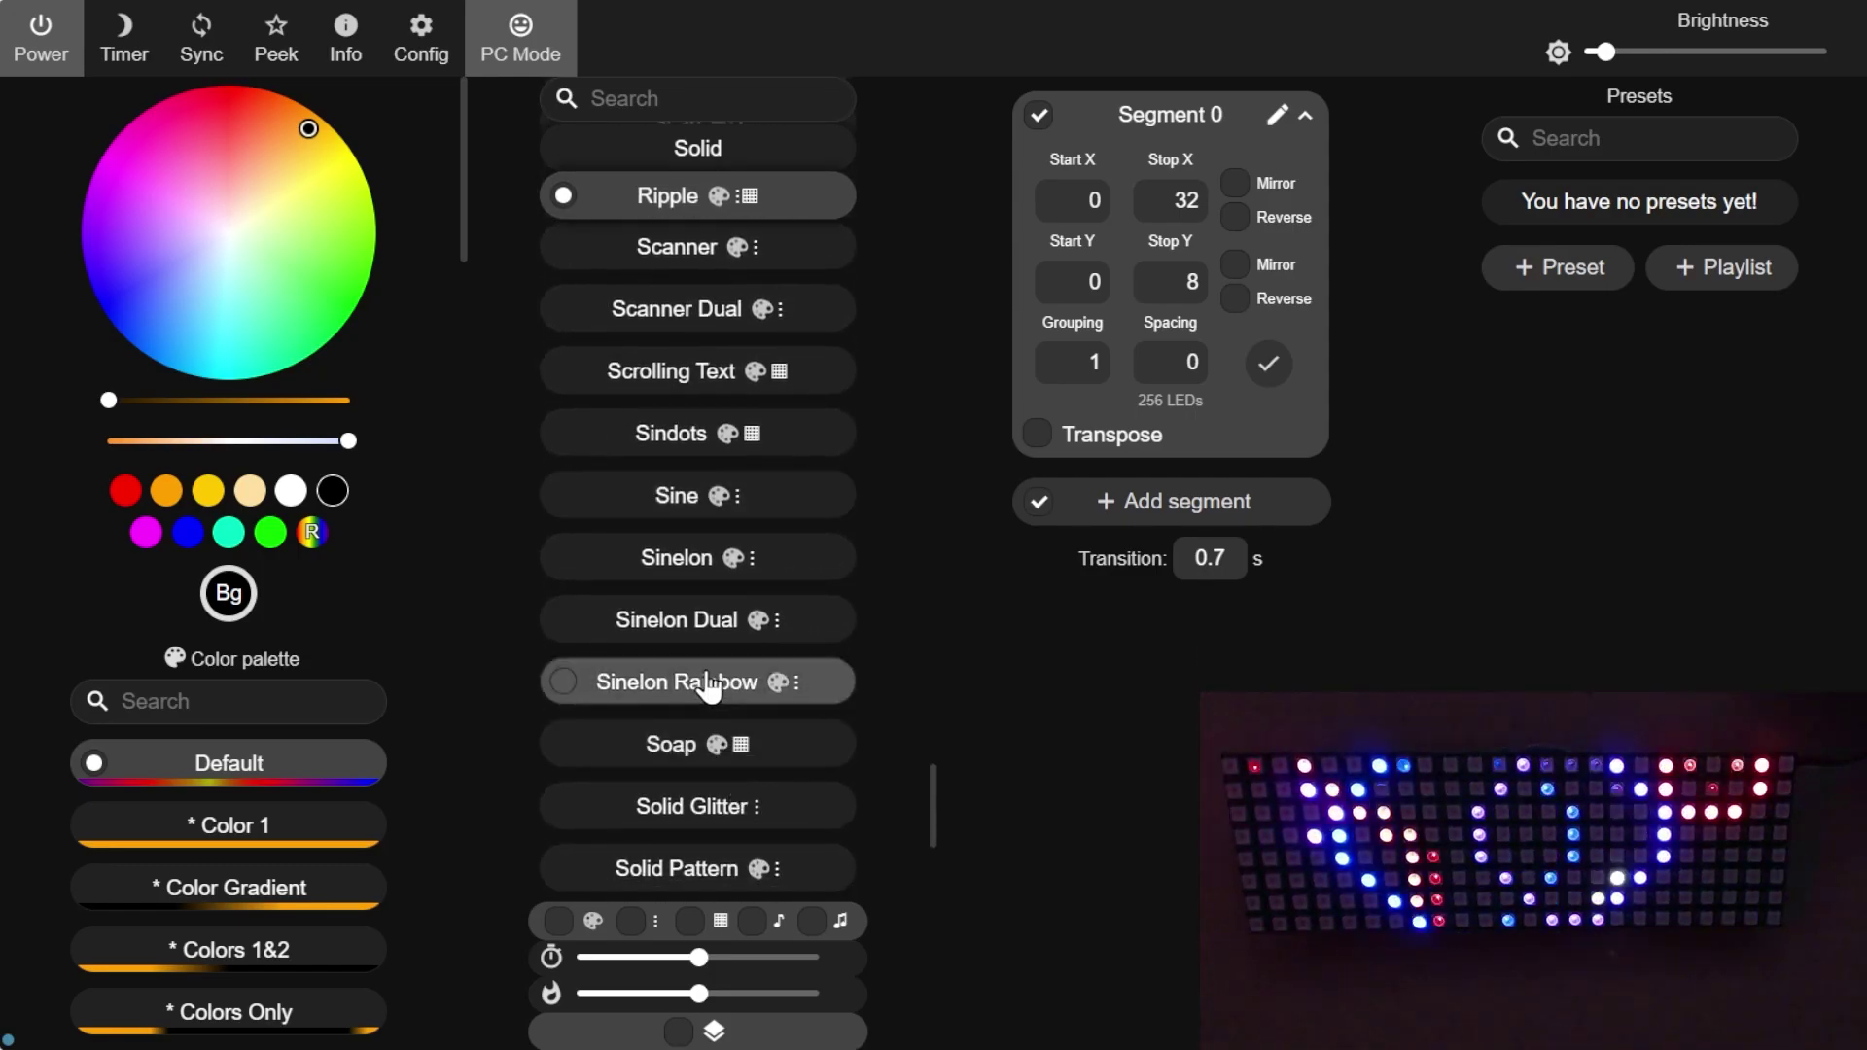
click(709, 684)
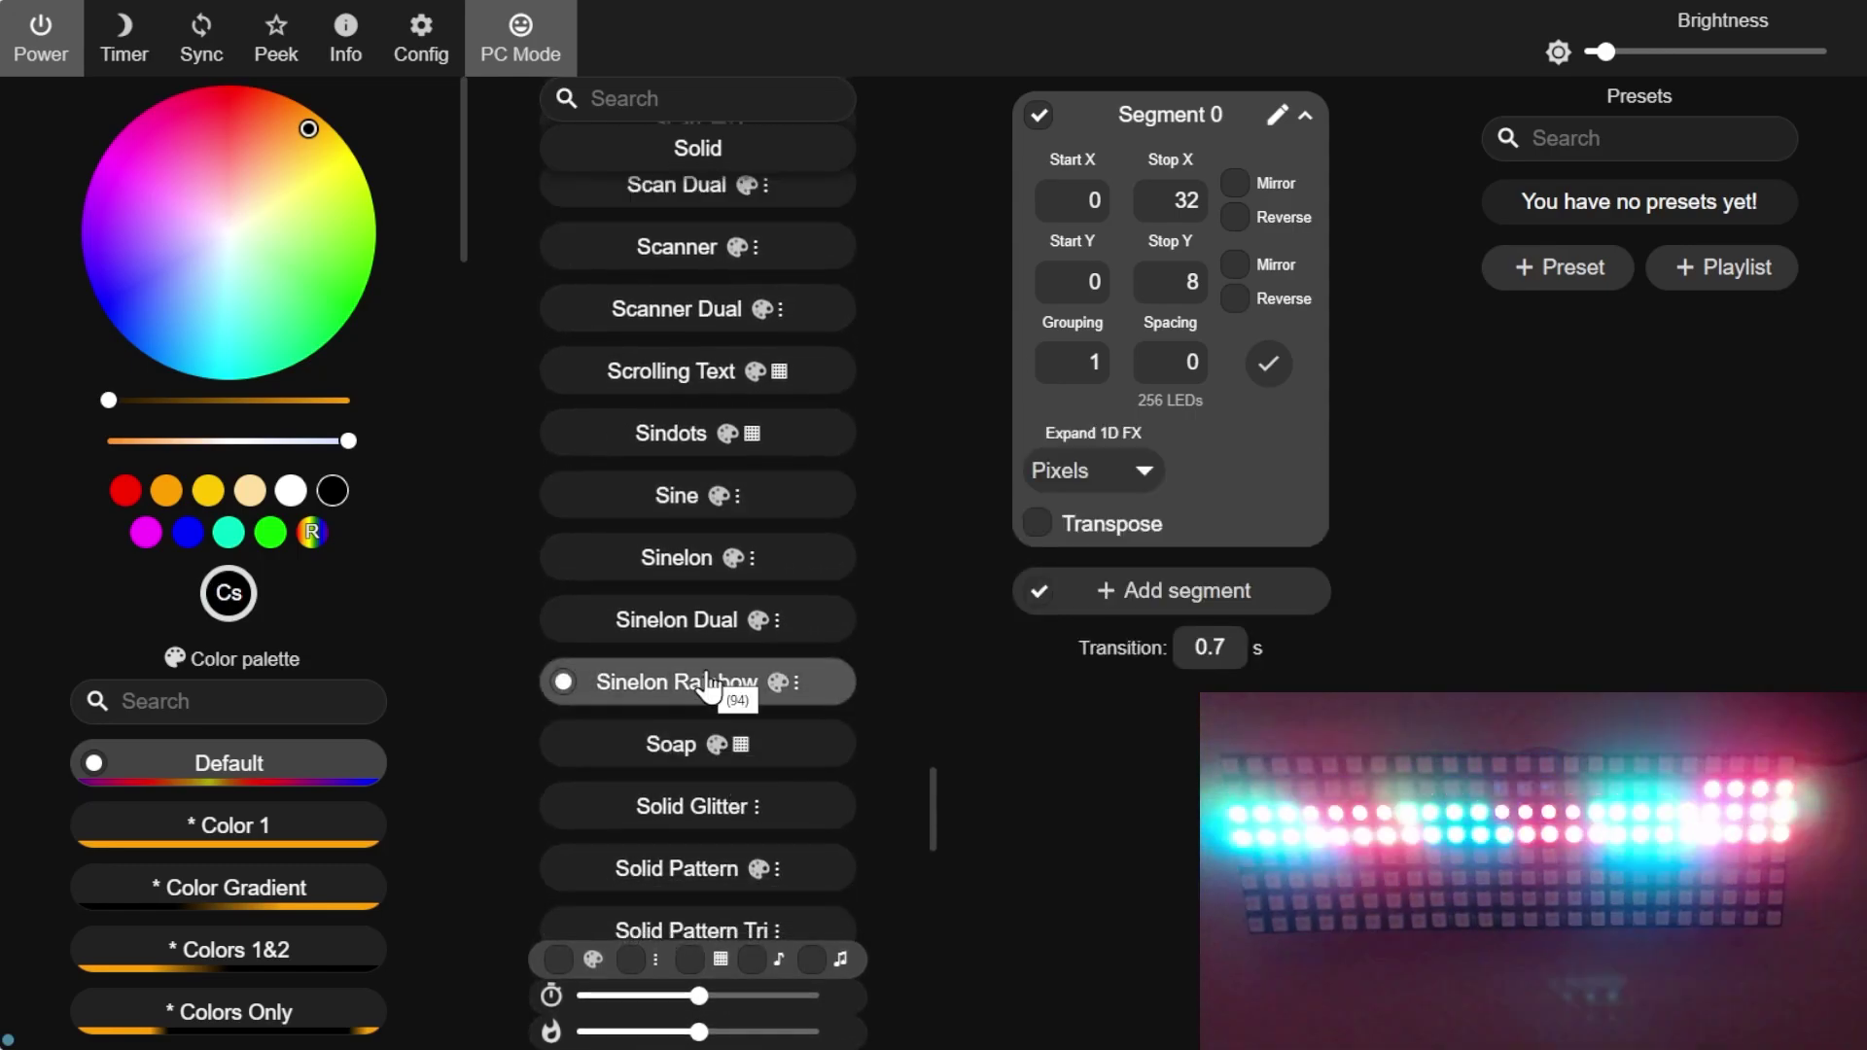
scroll(707, 690, down, 3)
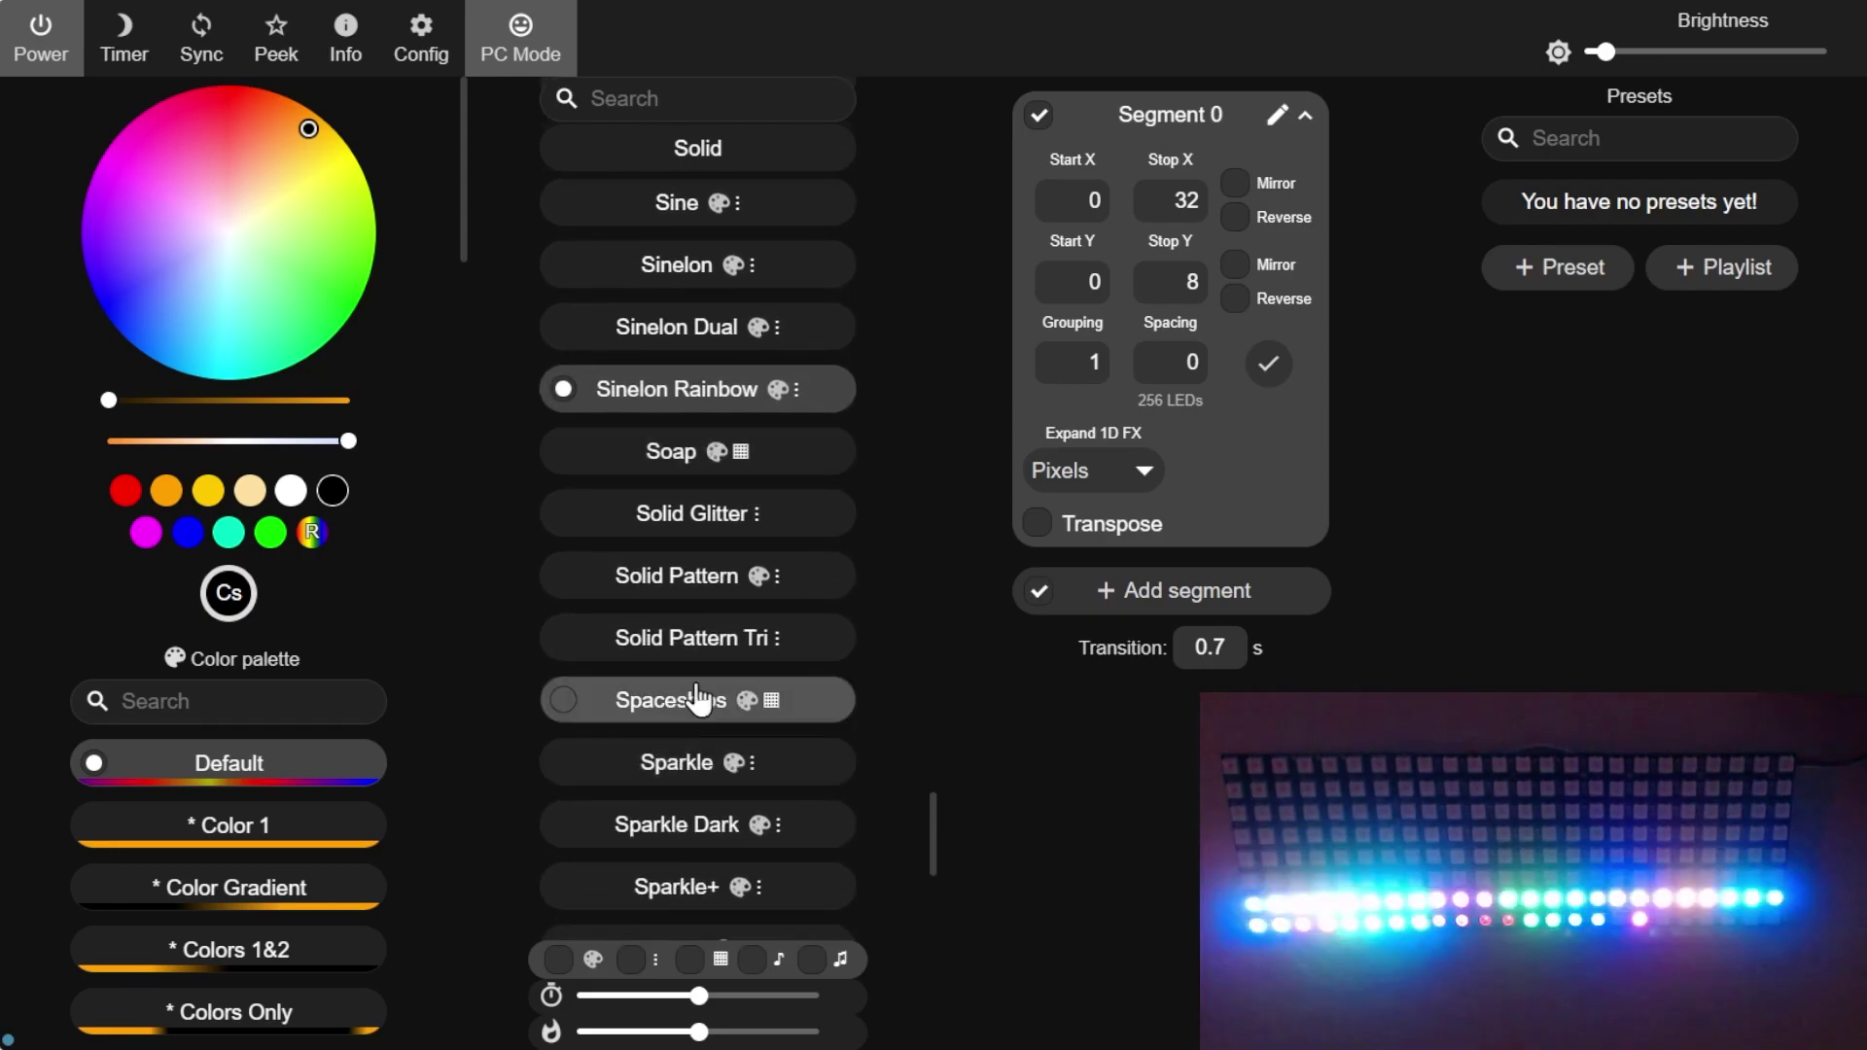
click(693, 890)
Try Stream and Strobe, then settle on Sun Radiation.
scroll(710, 799, down, 1)
scroll(707, 795, down, 4)
click(693, 708)
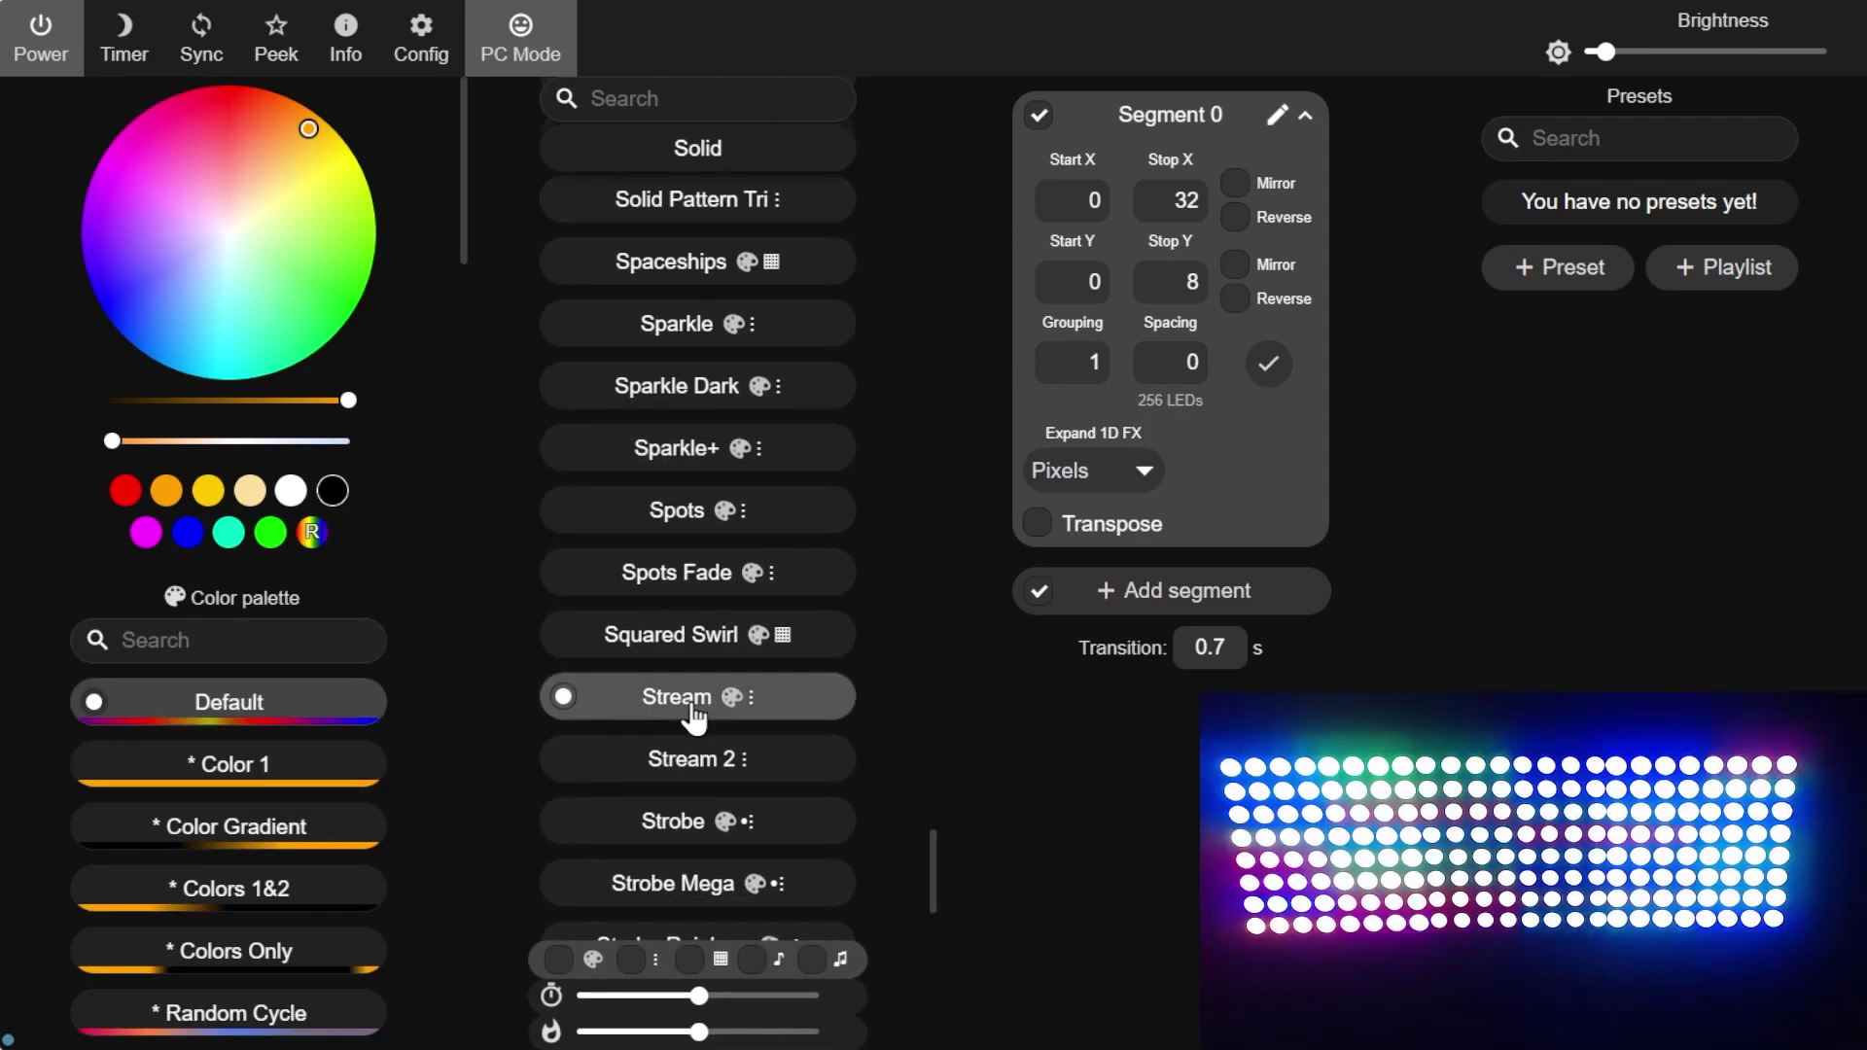
click(678, 826)
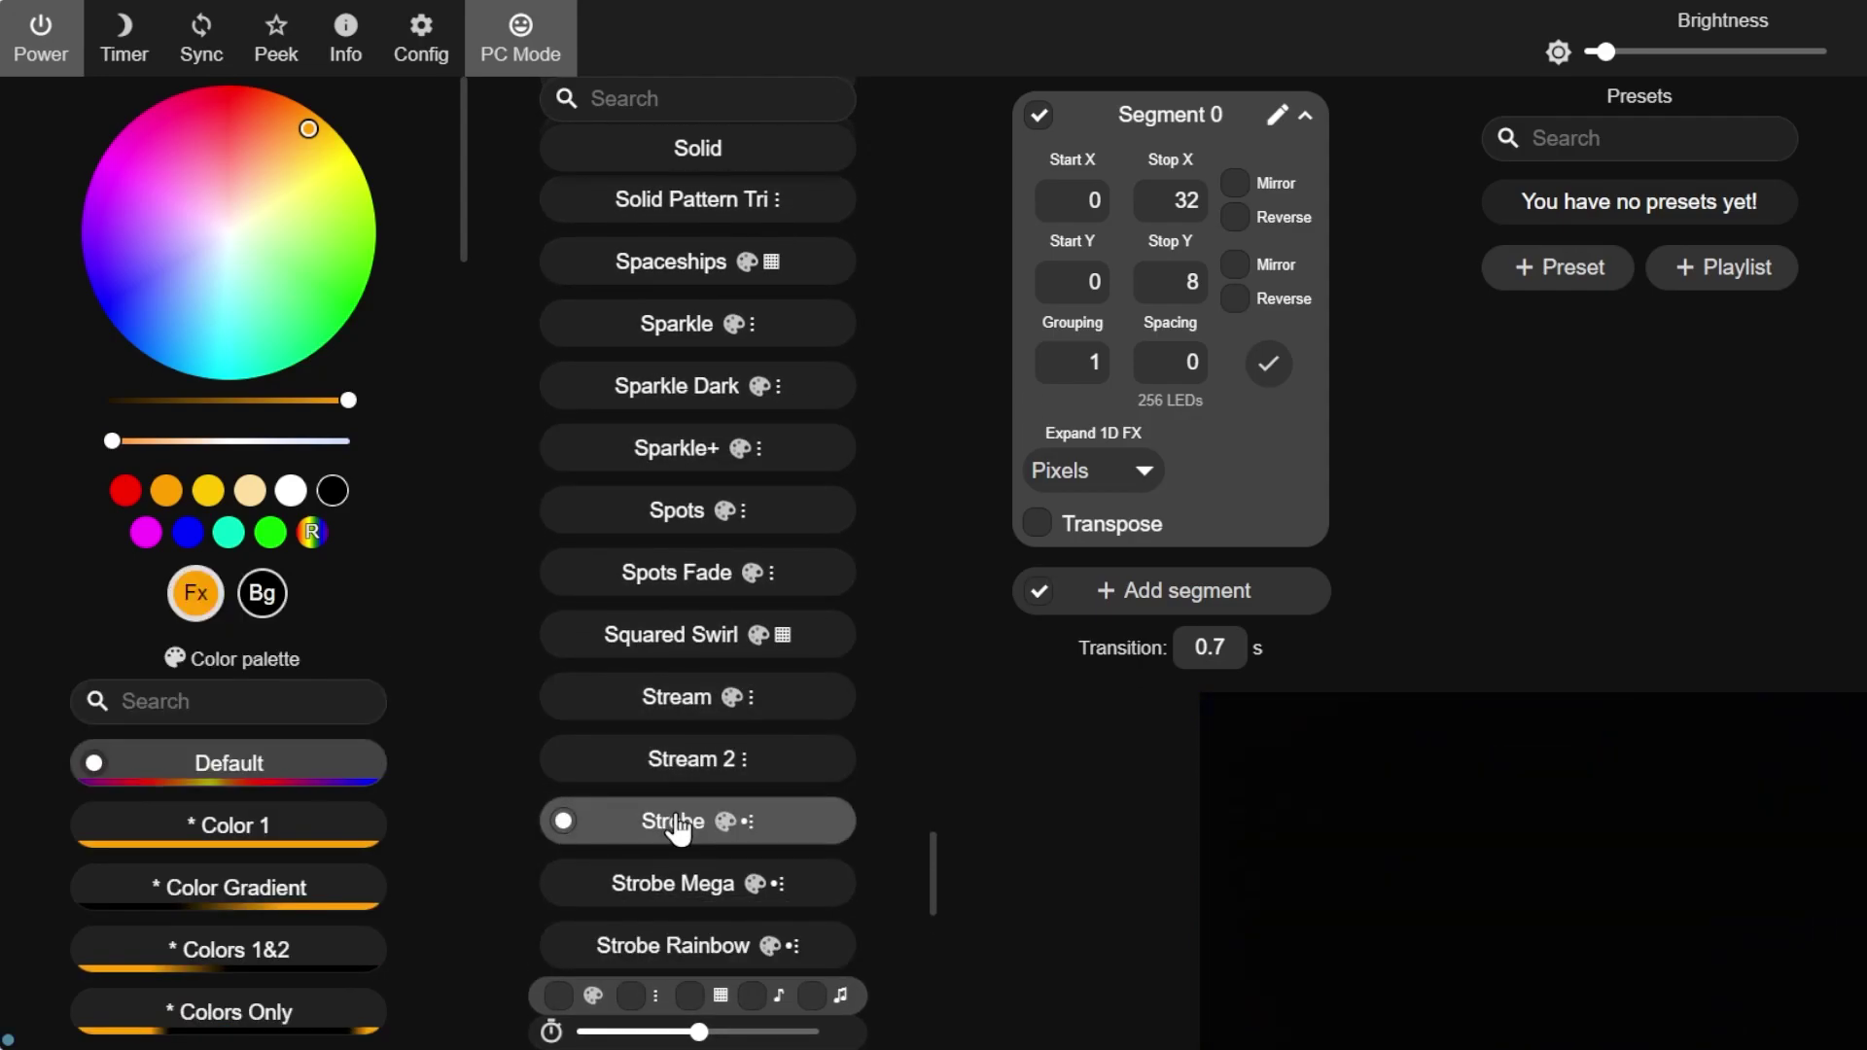
scroll(671, 836, down, 3)
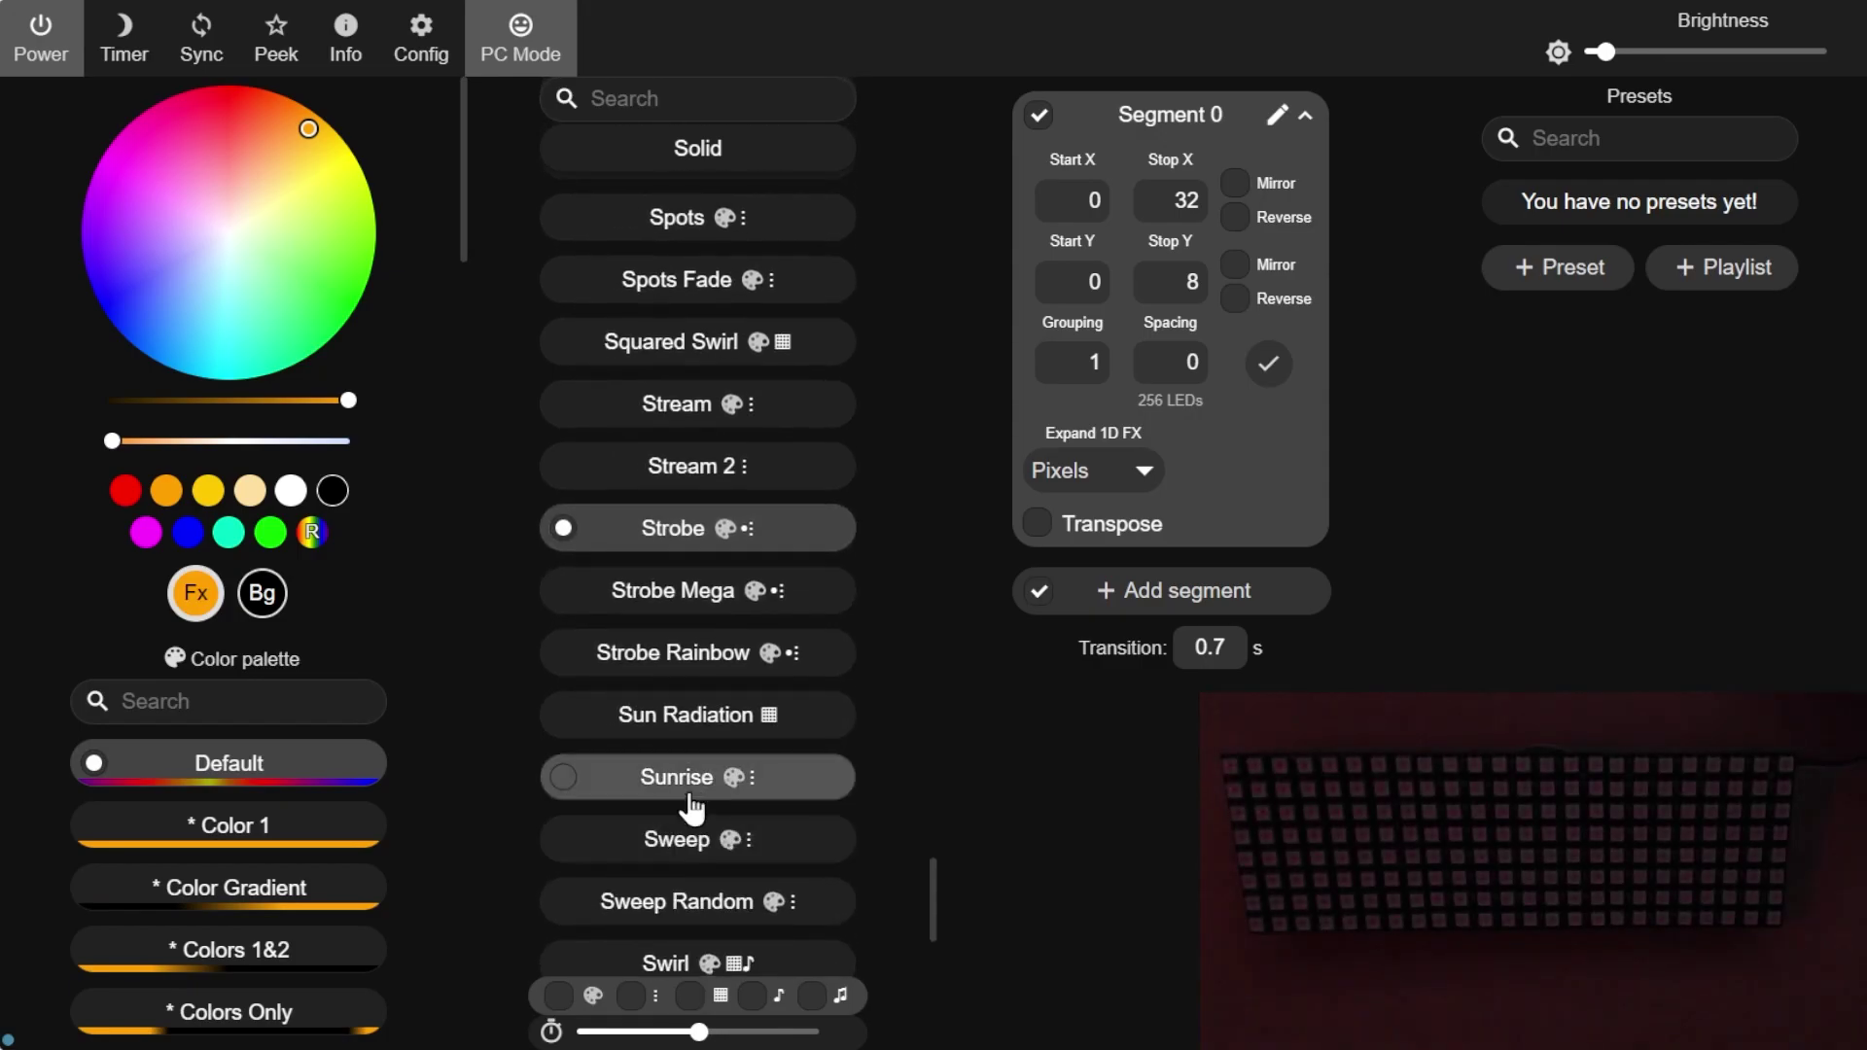
click(681, 720)
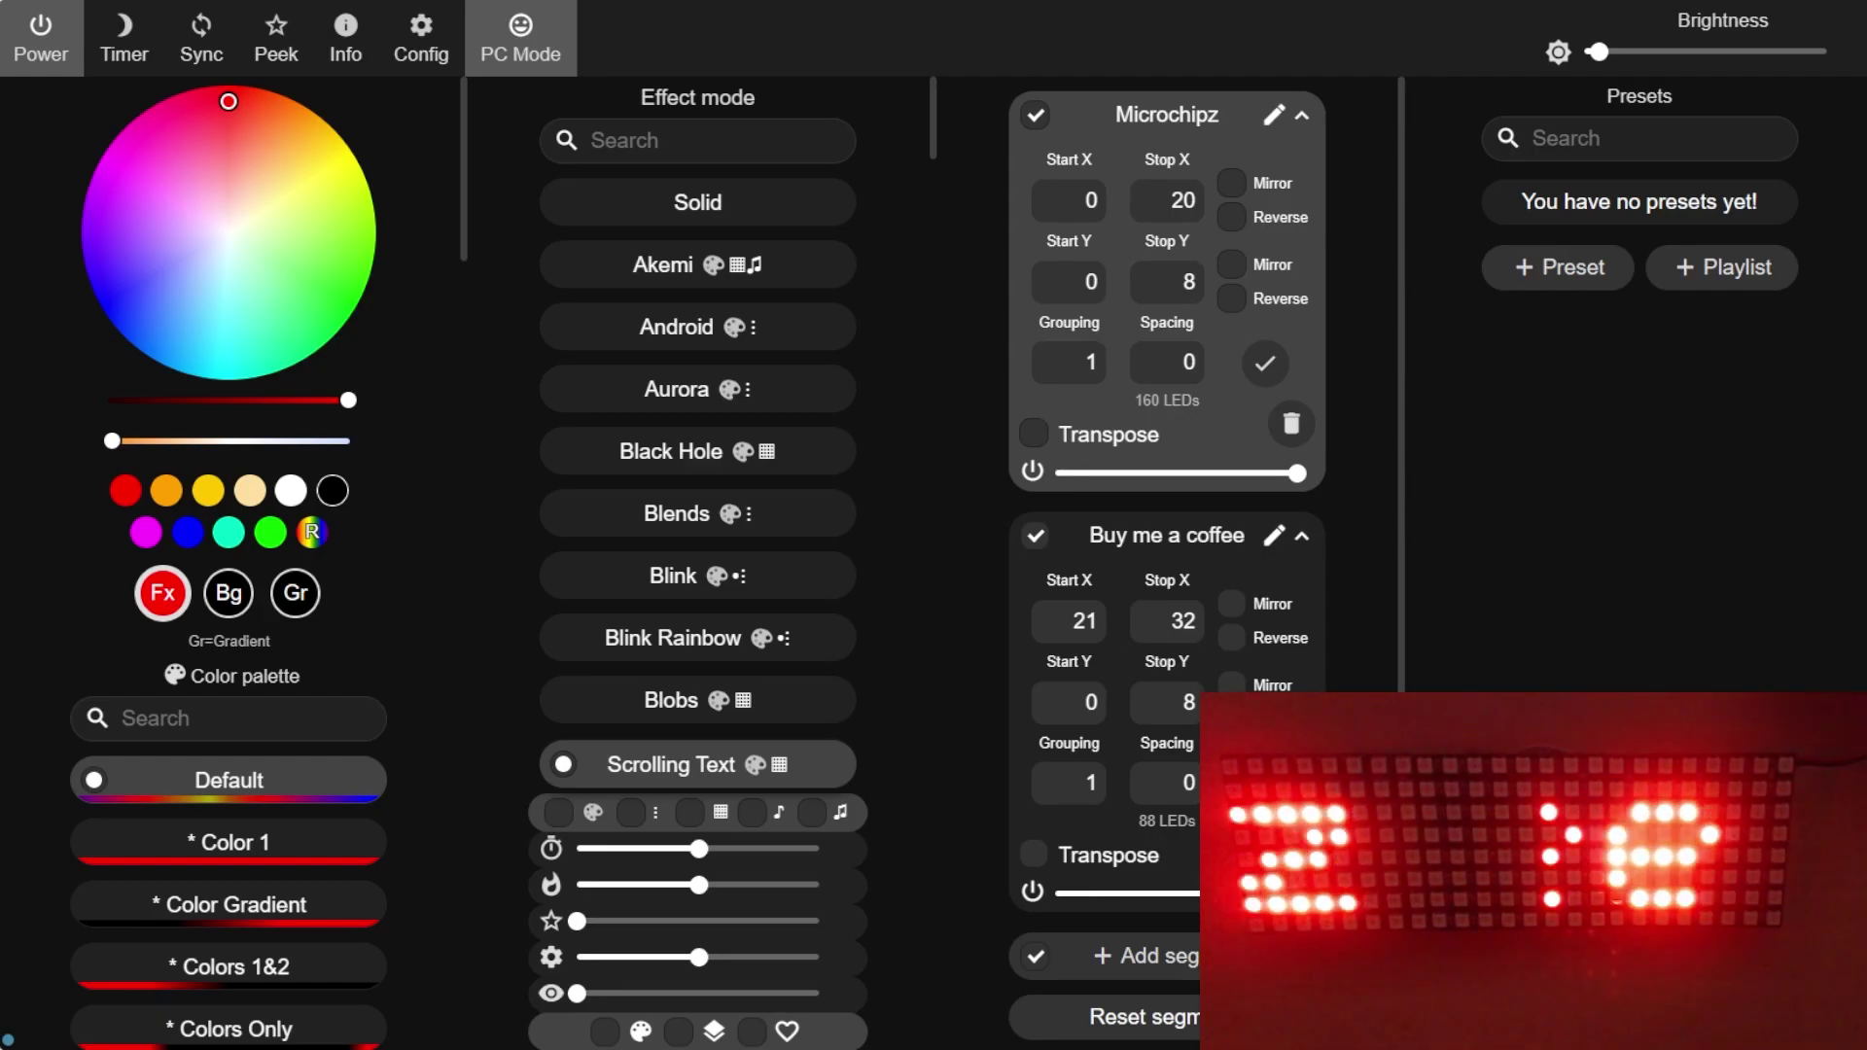
Select only the Buy me a coffee segment and try Frizzles, Game Of Life, GEQ, Ghost Rider.
click(1035, 536)
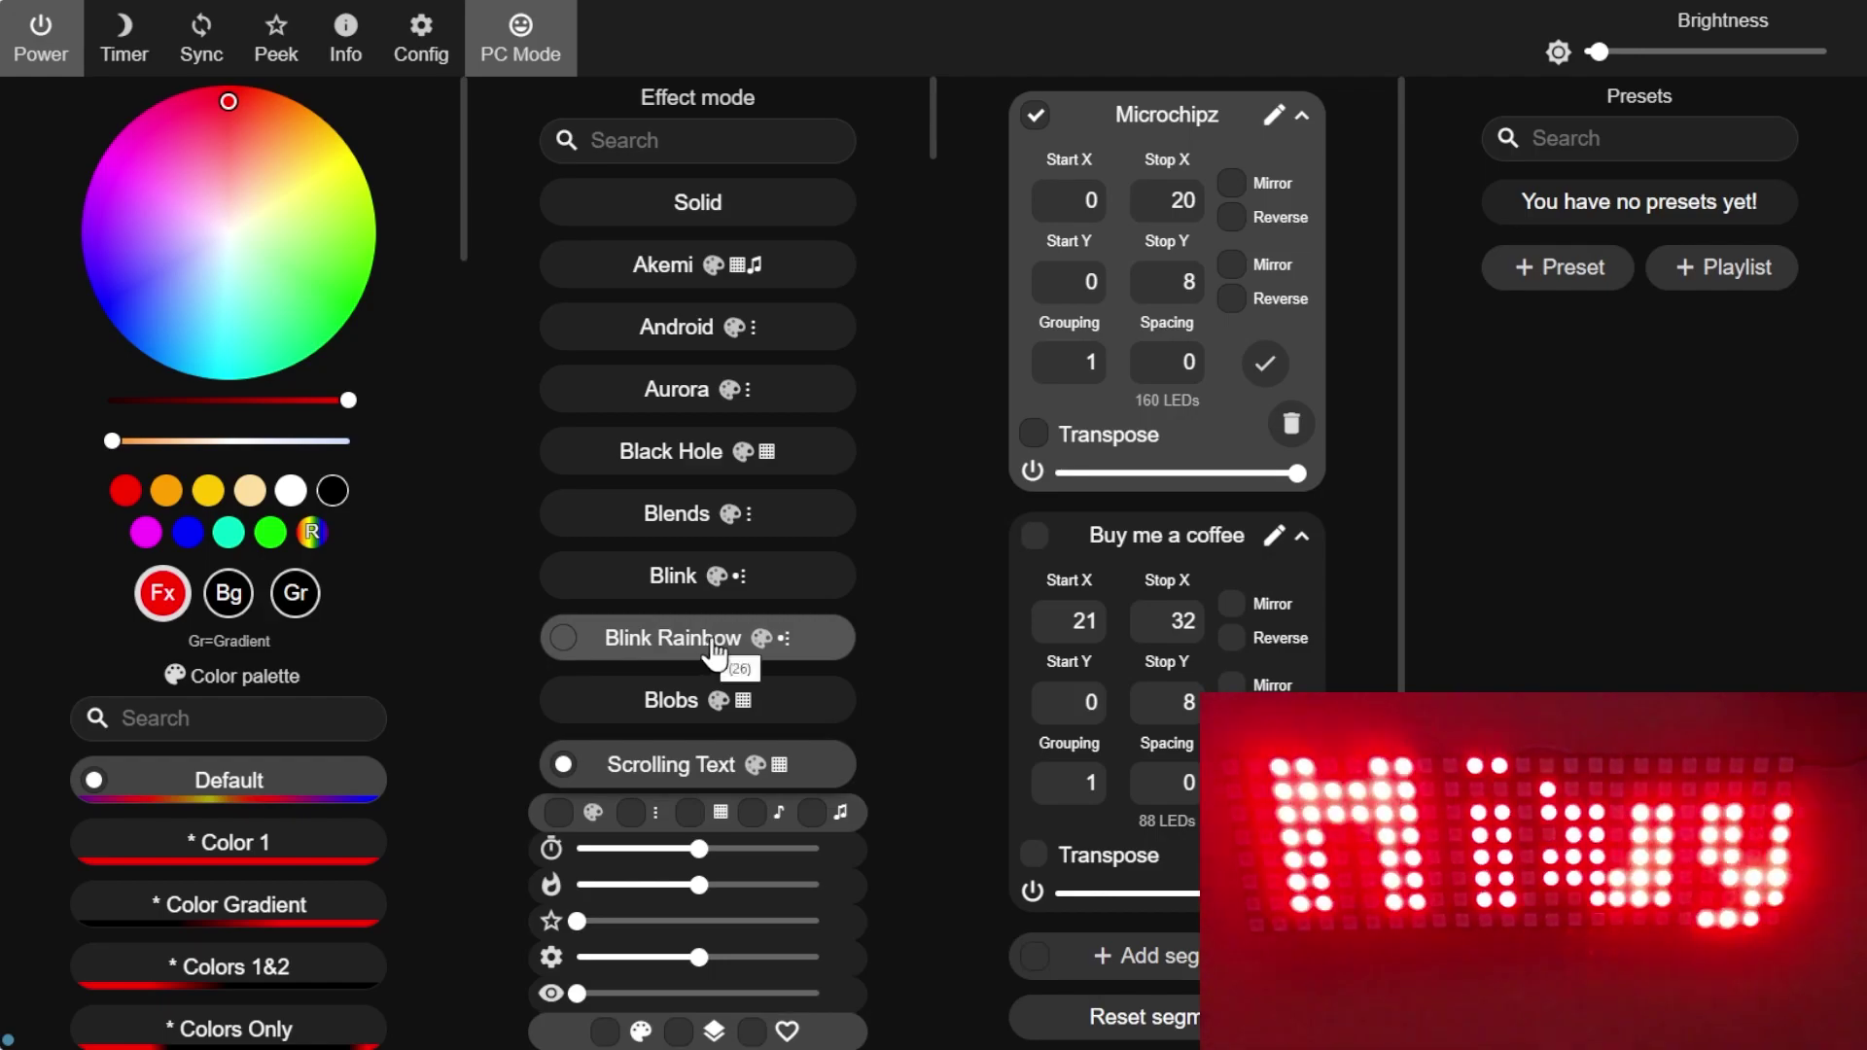
click(1036, 117)
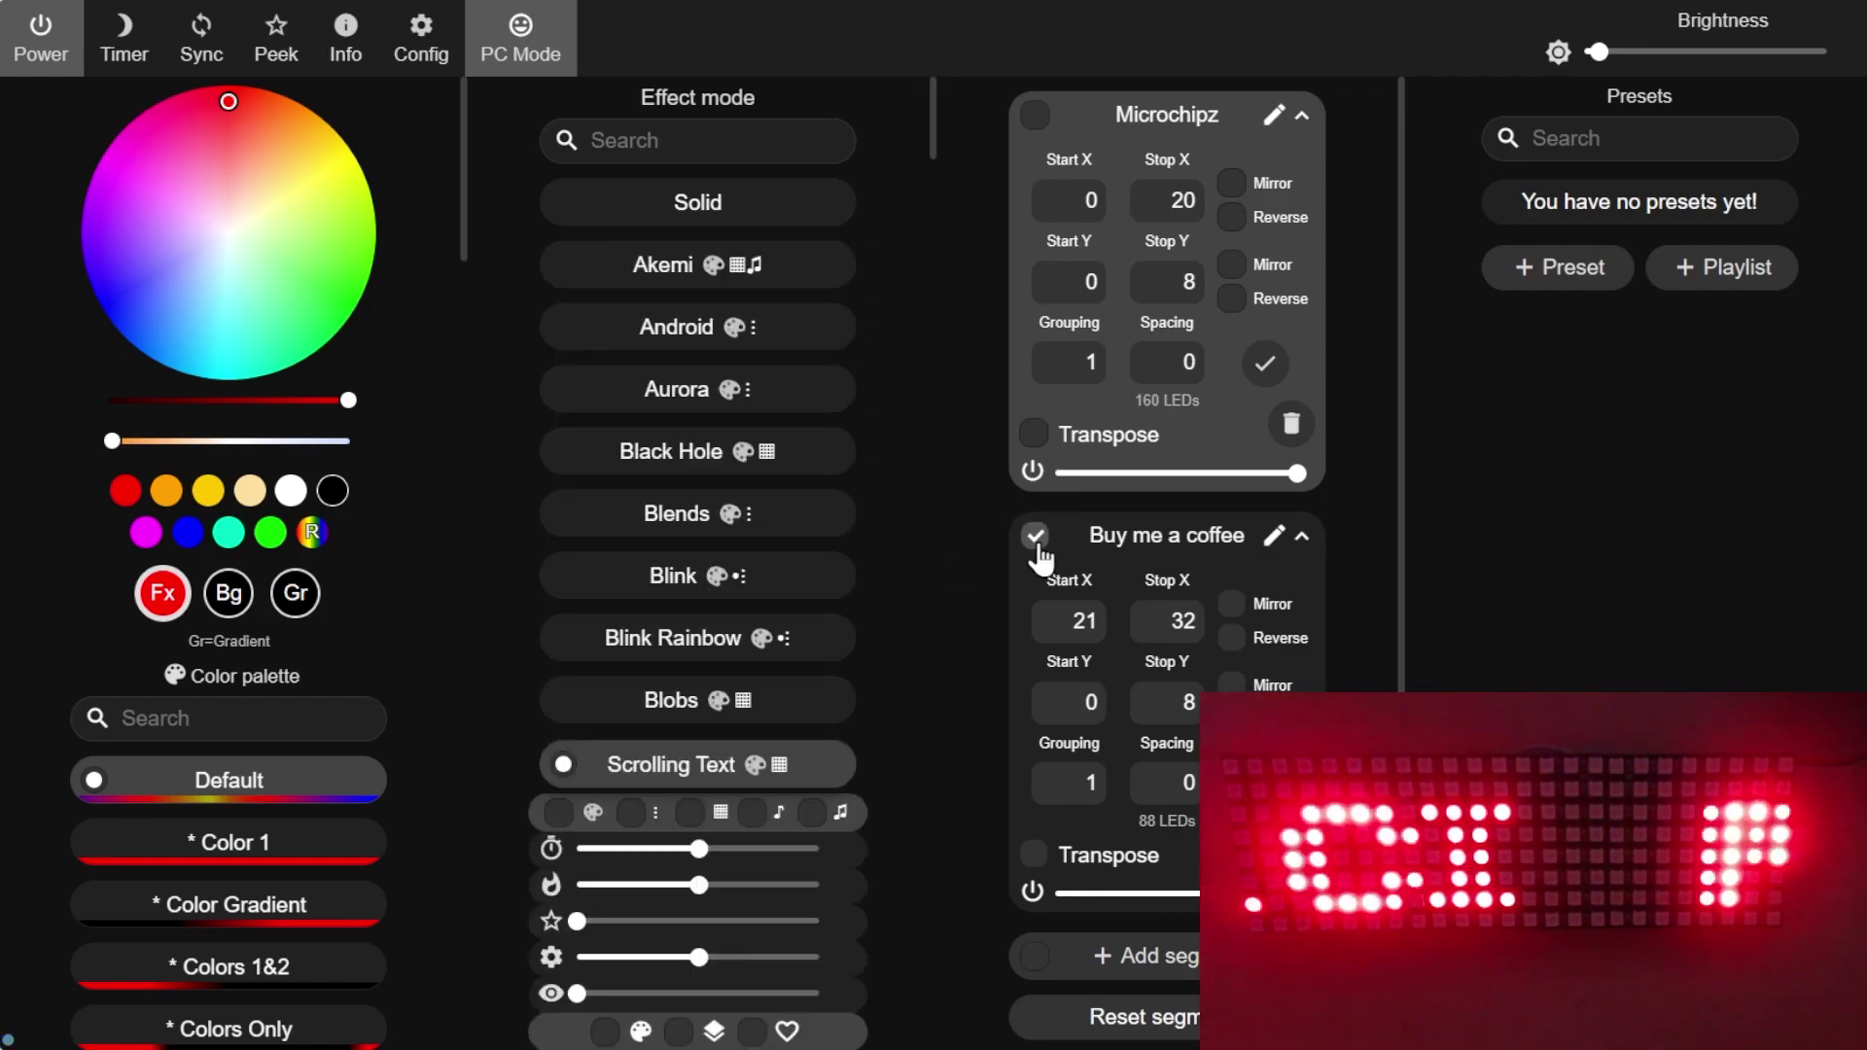
scroll(793, 651, down, 15)
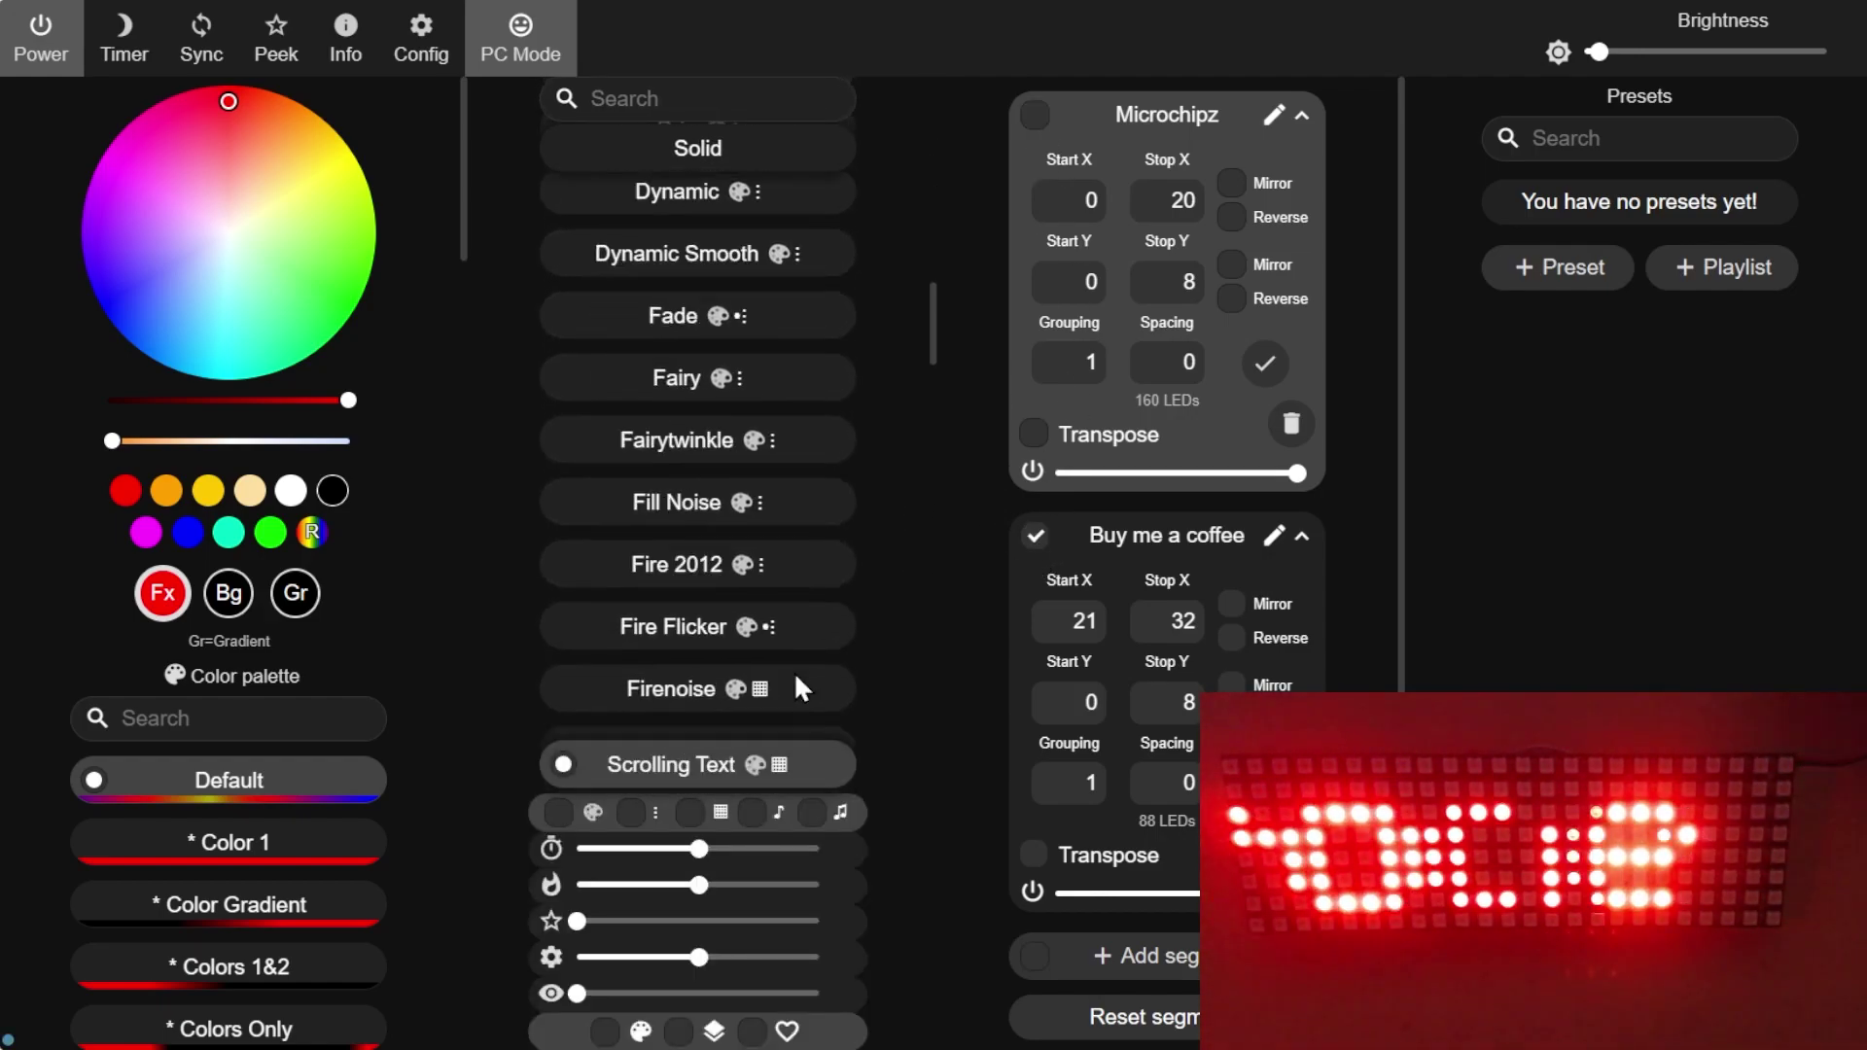
scroll(768, 666, down, 8)
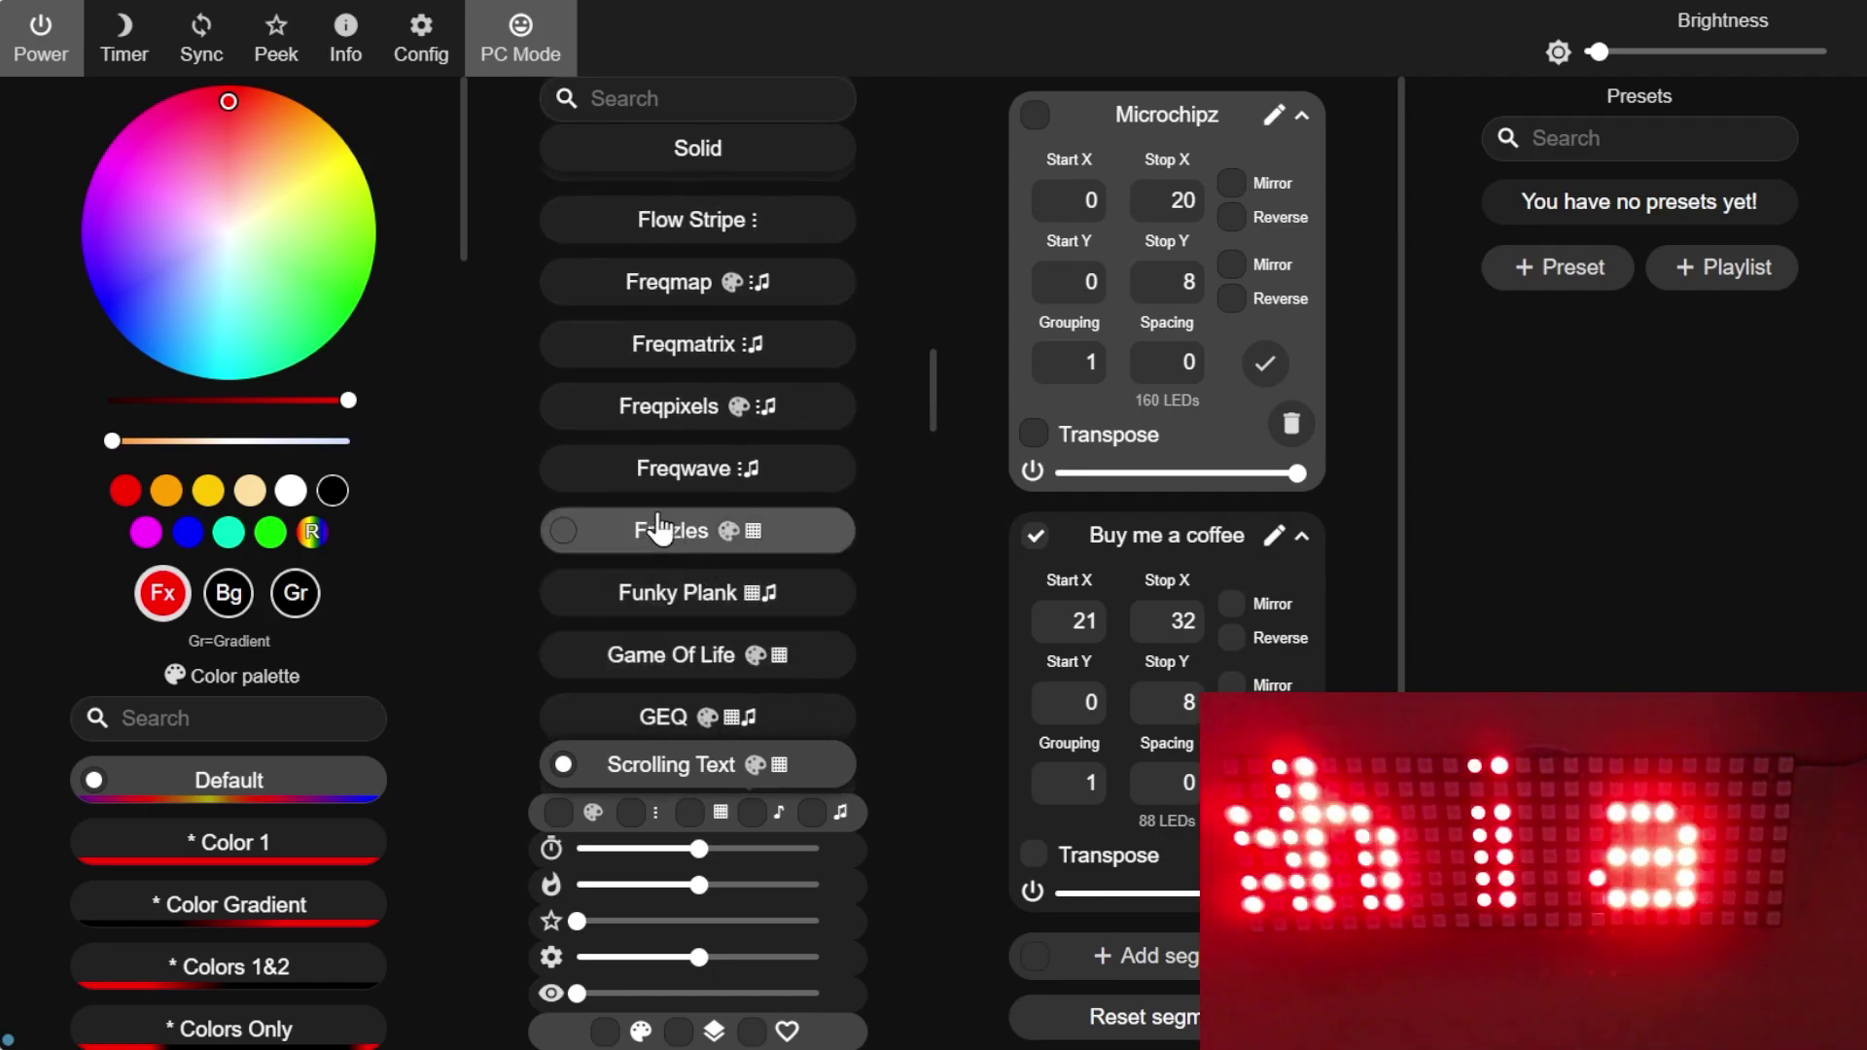
click(654, 533)
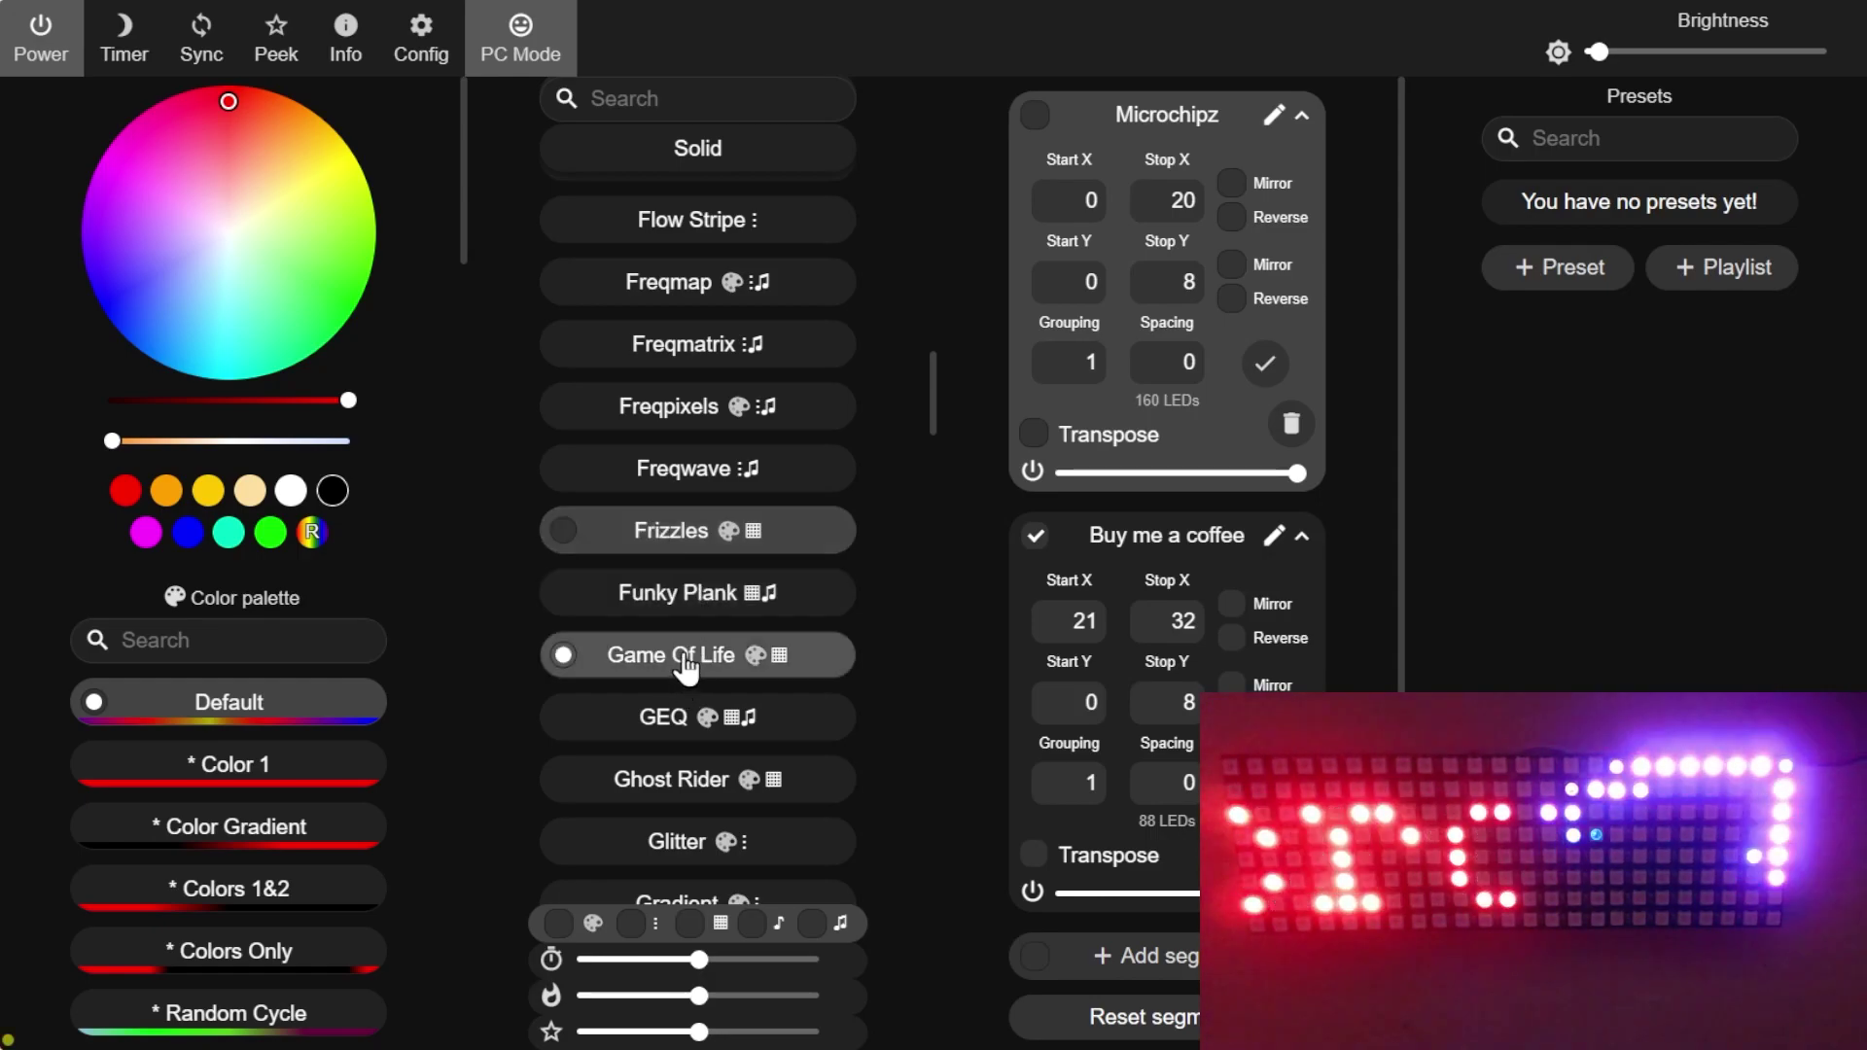
click(685, 667)
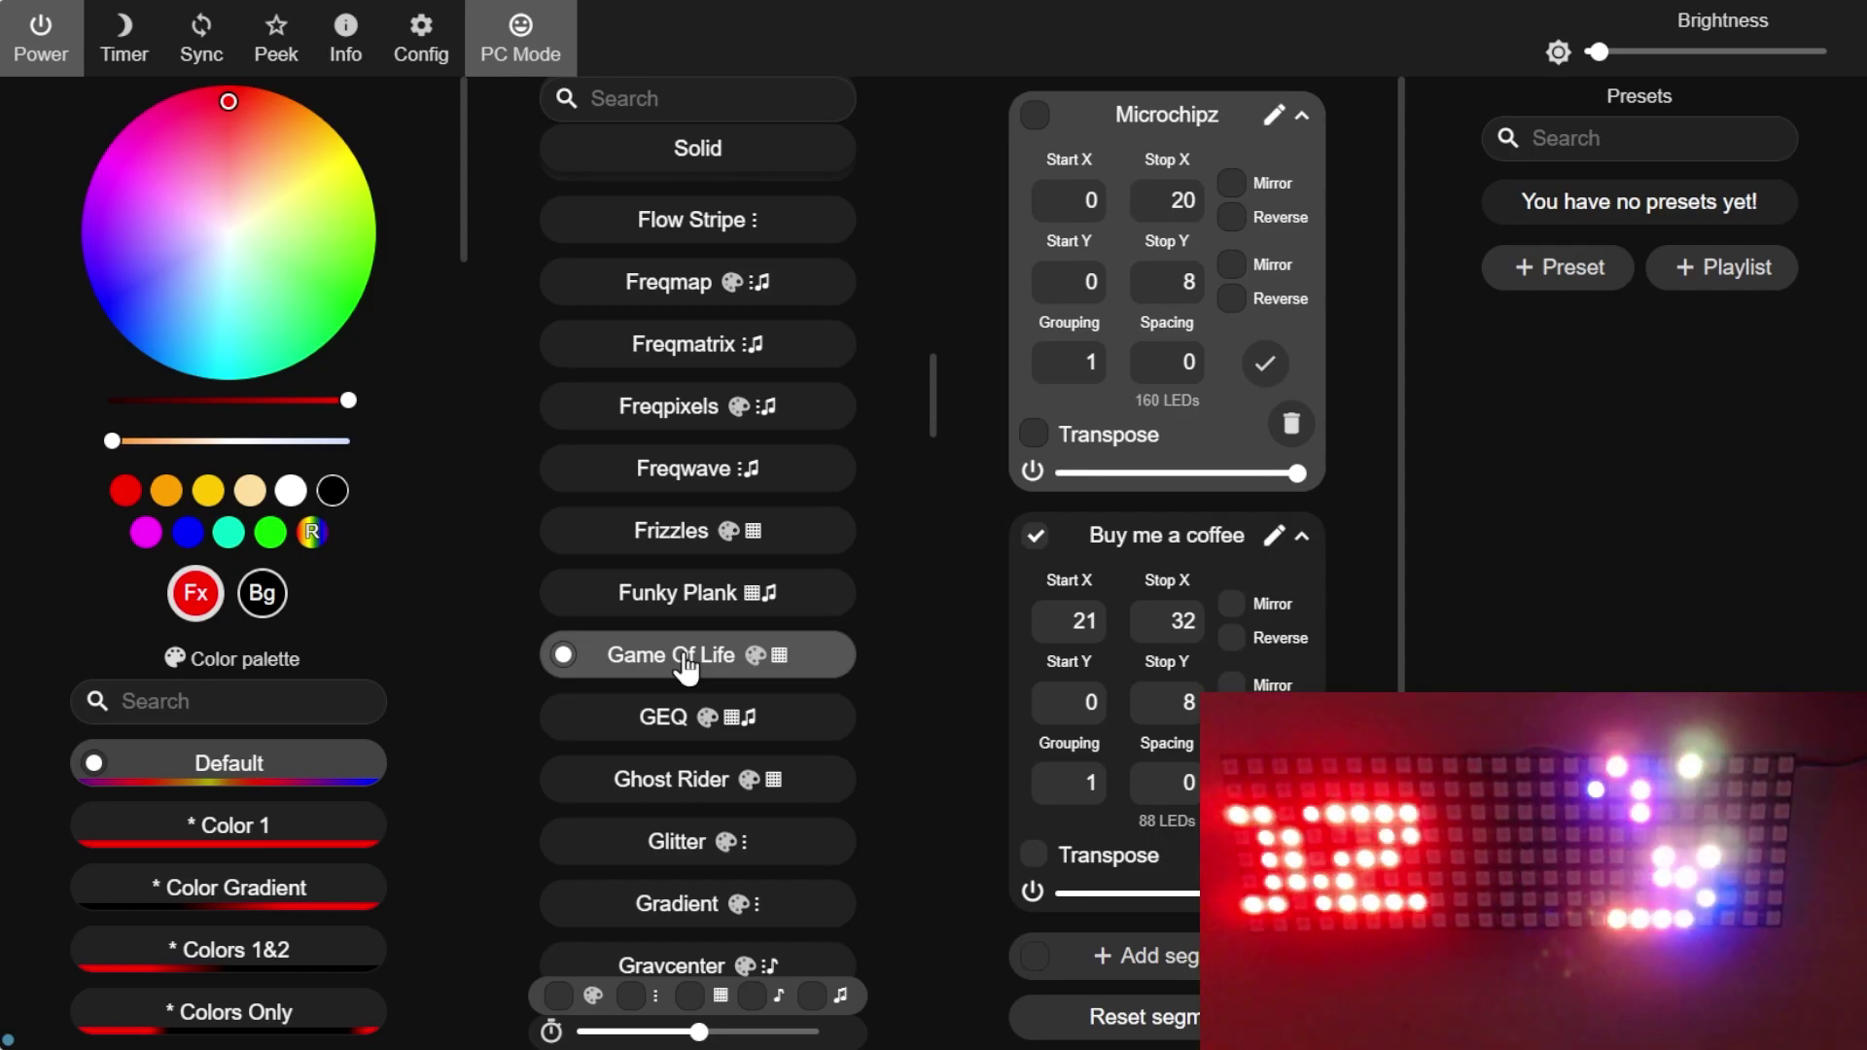
click(653, 729)
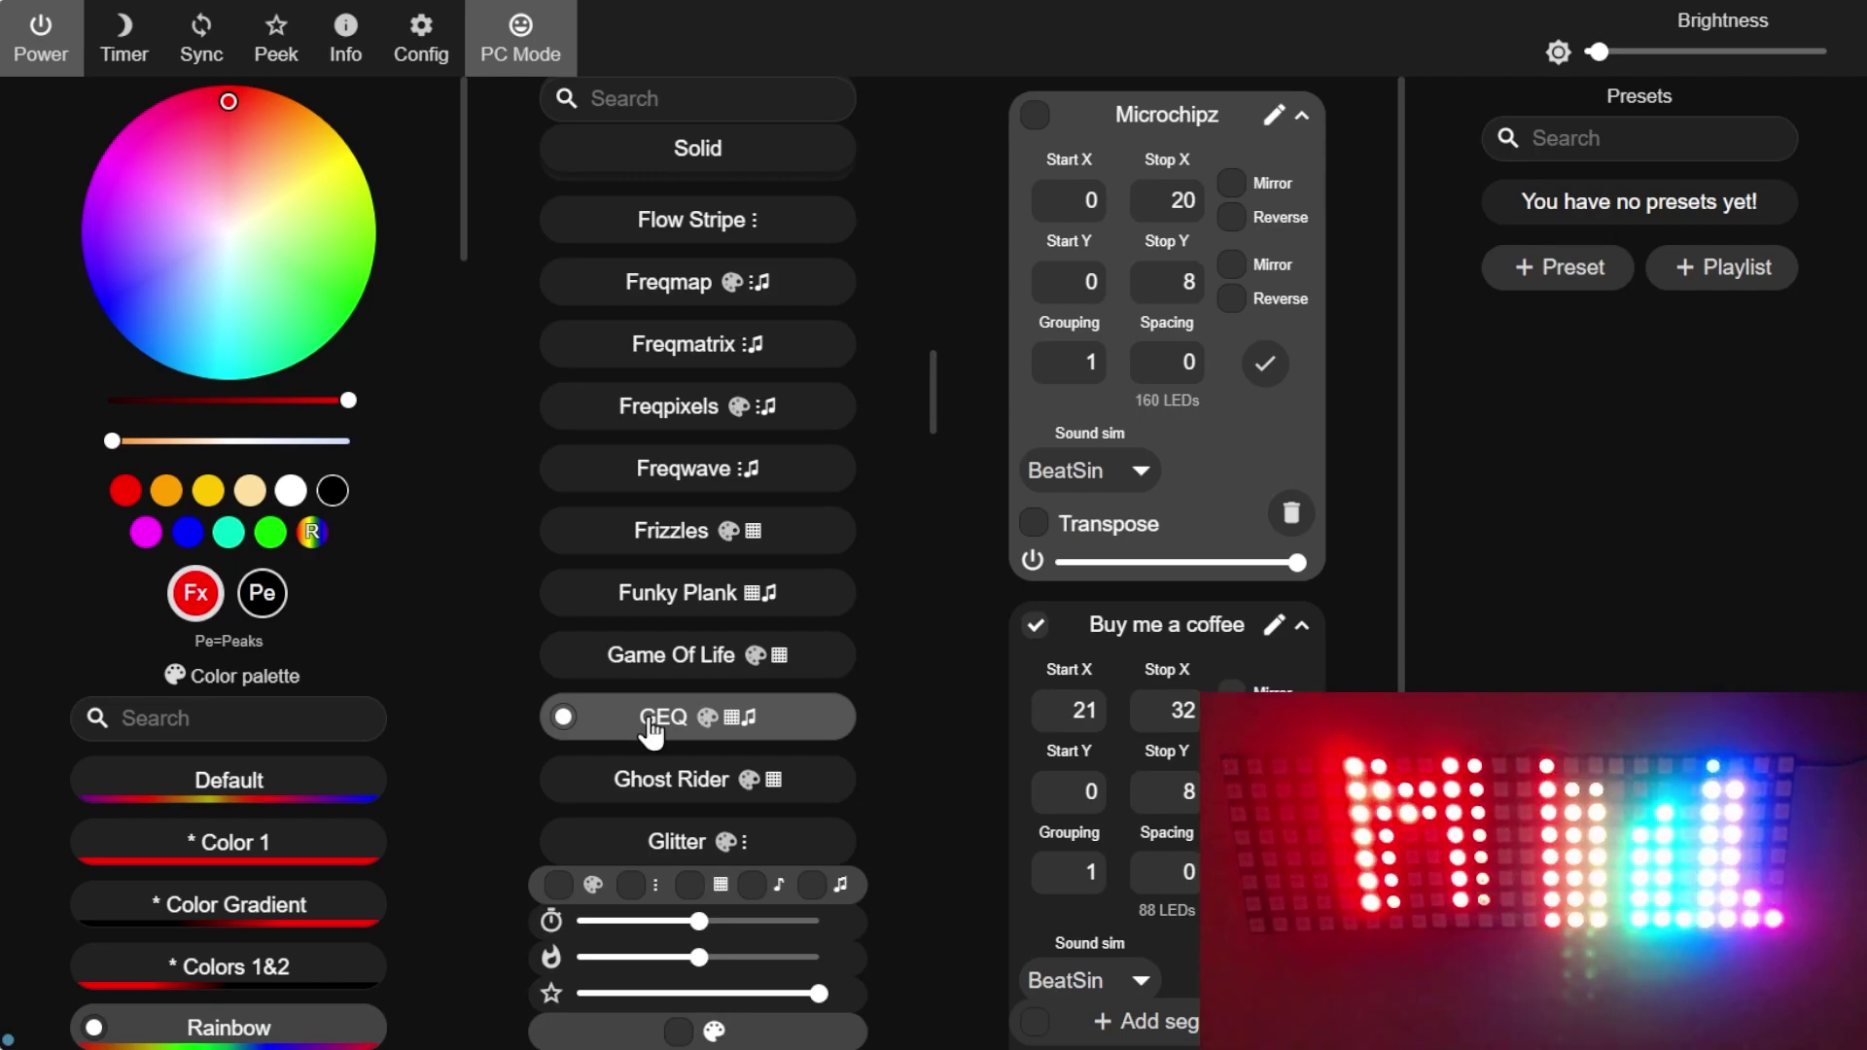
click(674, 778)
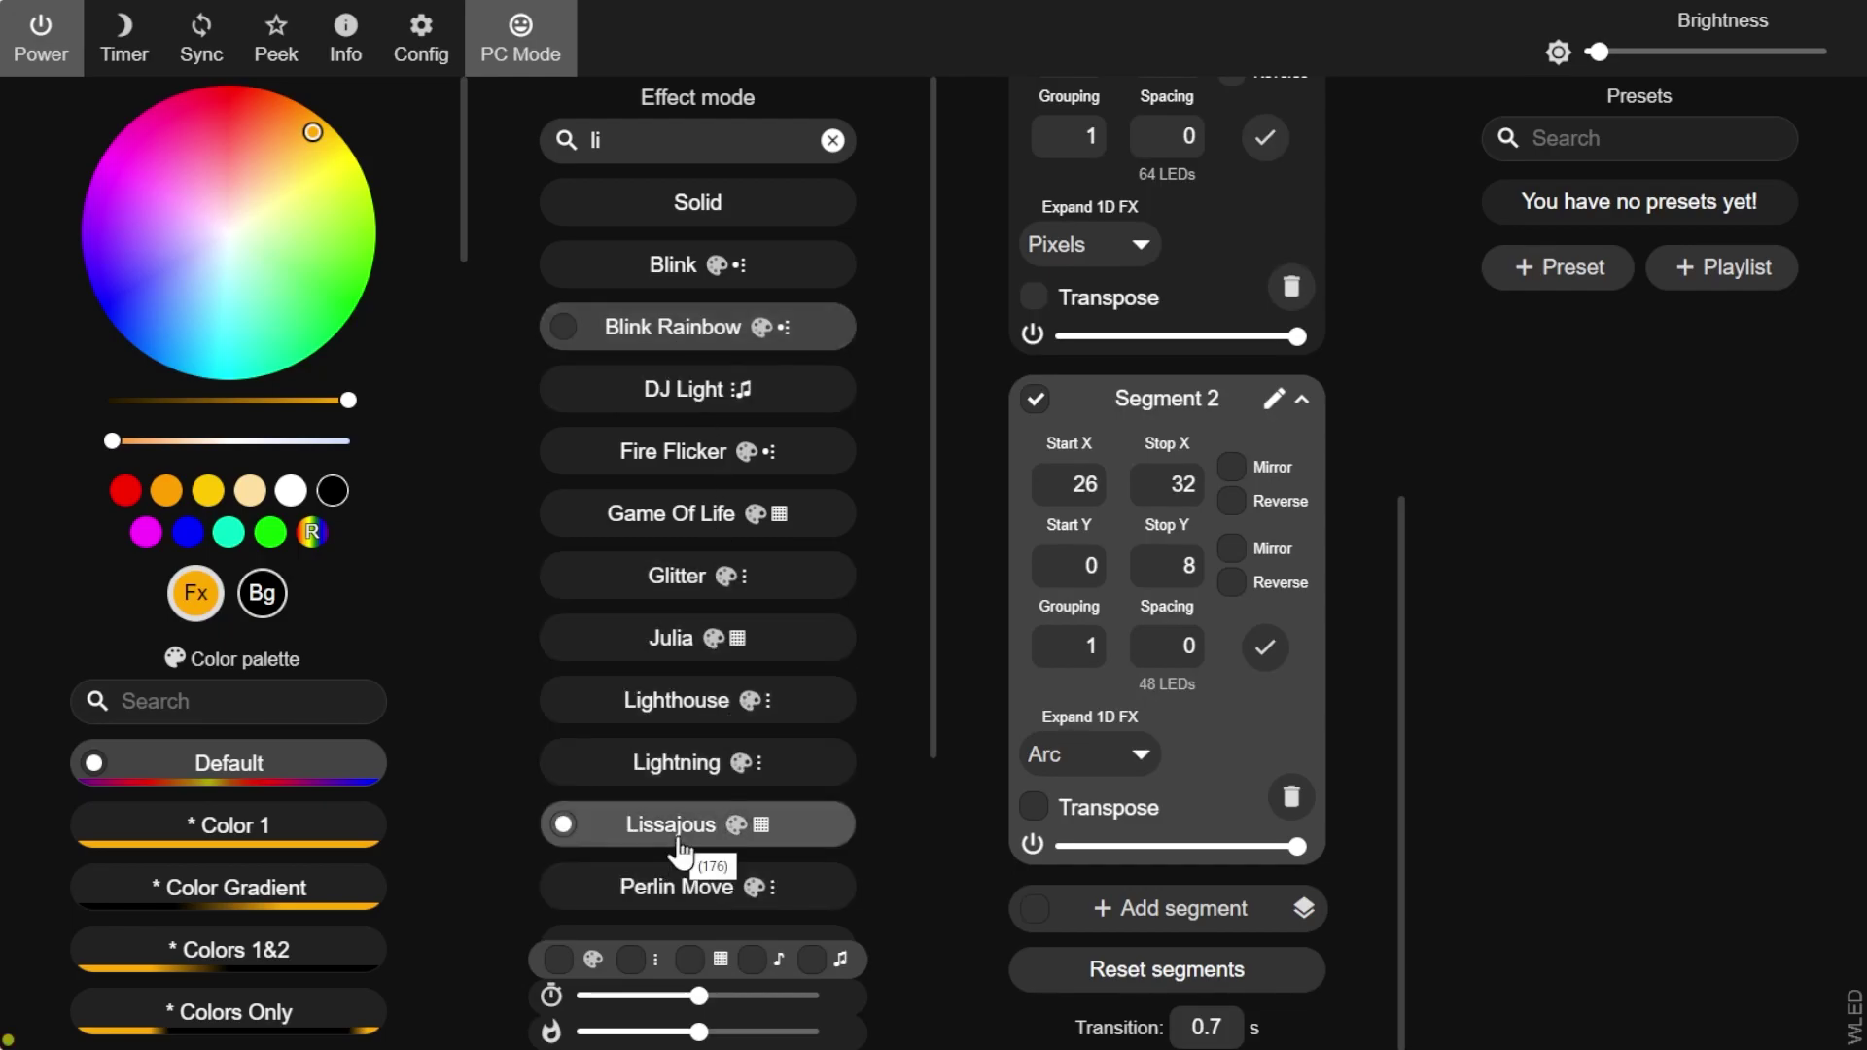
Give Segment 2 the Analogous palette and the Lissajous effect.
scroll(250, 904, down, 5)
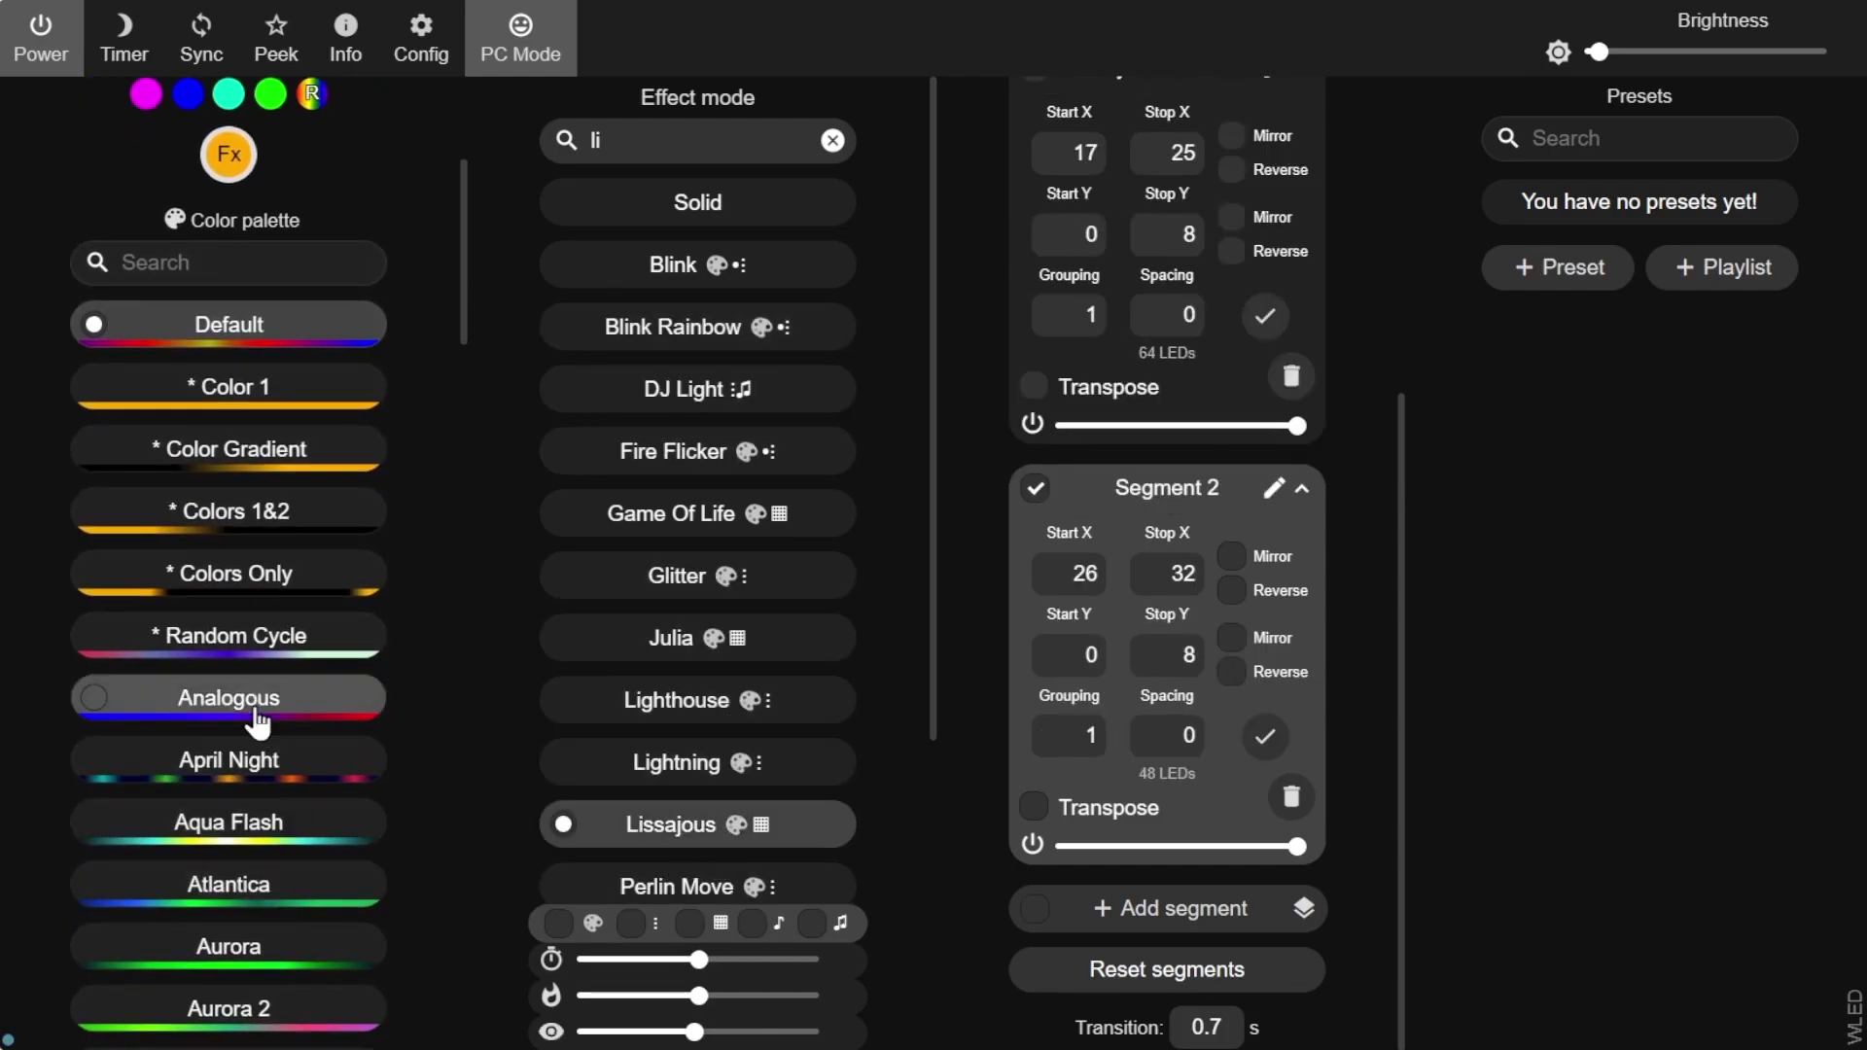
click(254, 710)
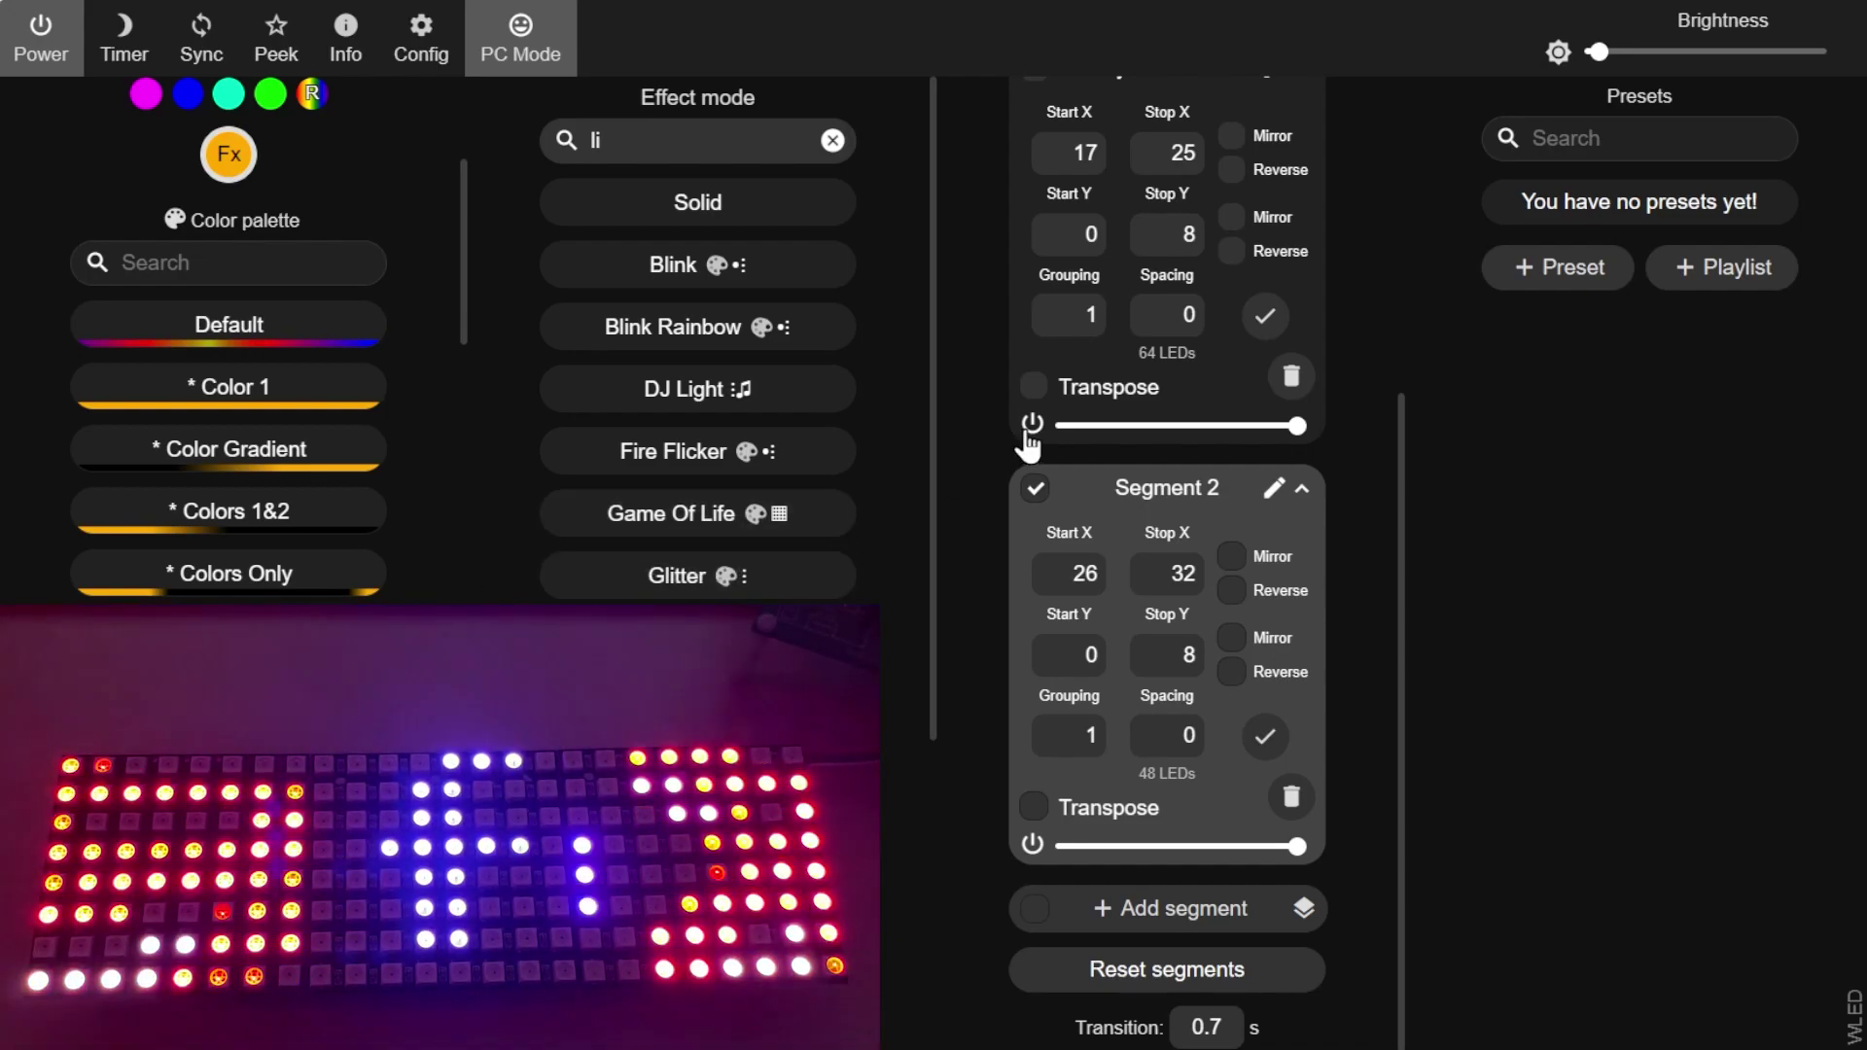
scroll(1089, 418, up, 5)
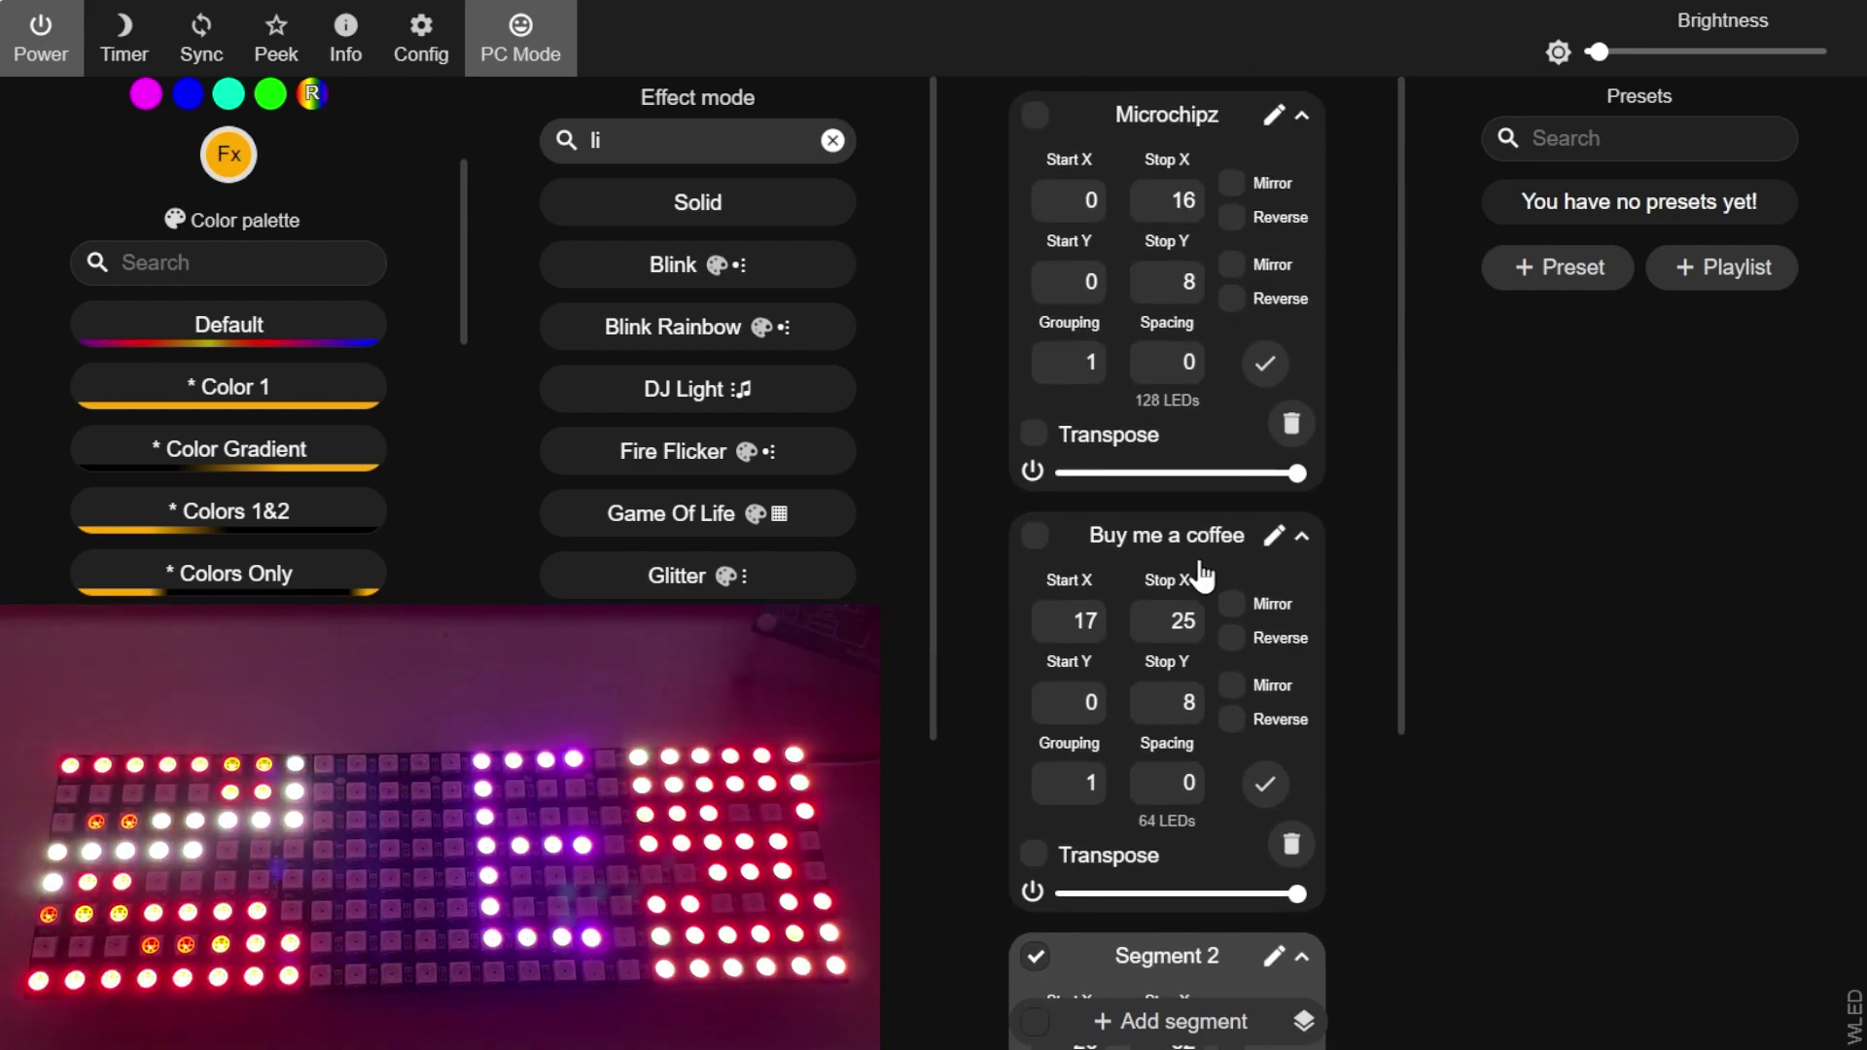
scroll(1179, 771, down, 5)
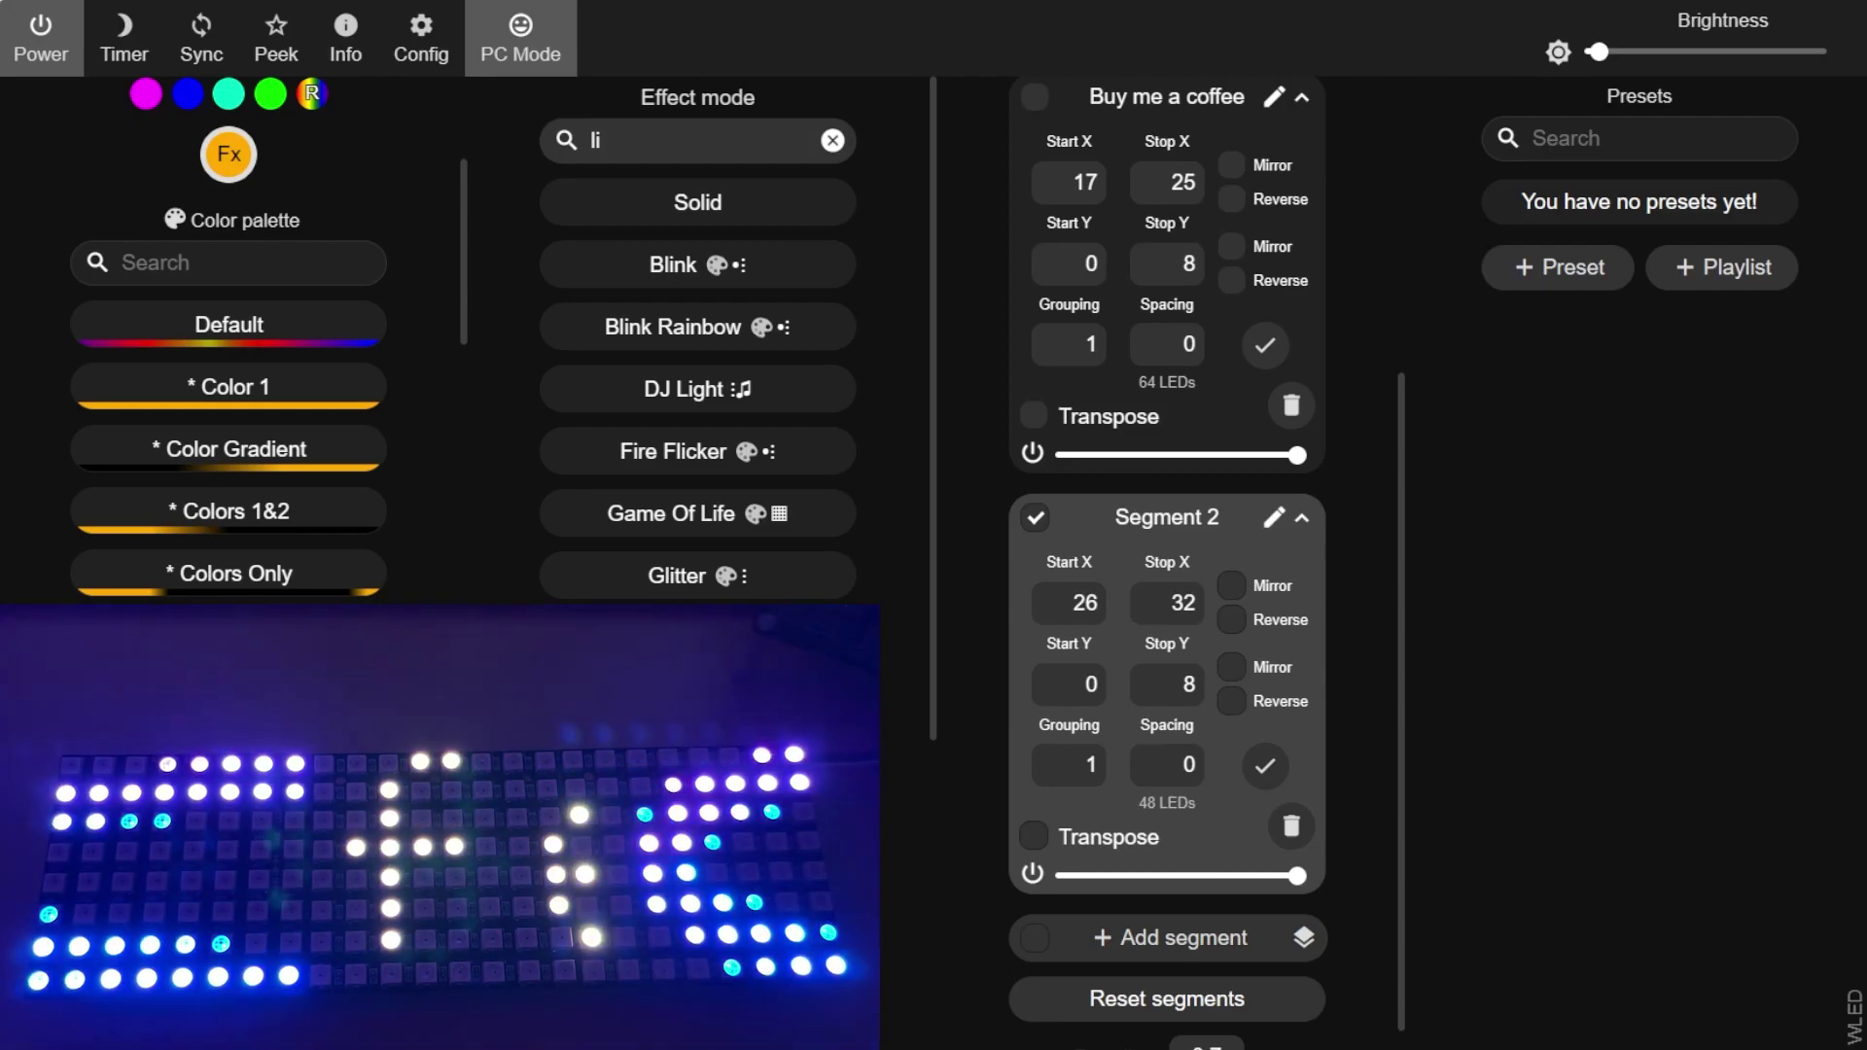
click(697, 438)
Clear the effect search filter so all effects are listed again.
scroll(697, 389, down, 1)
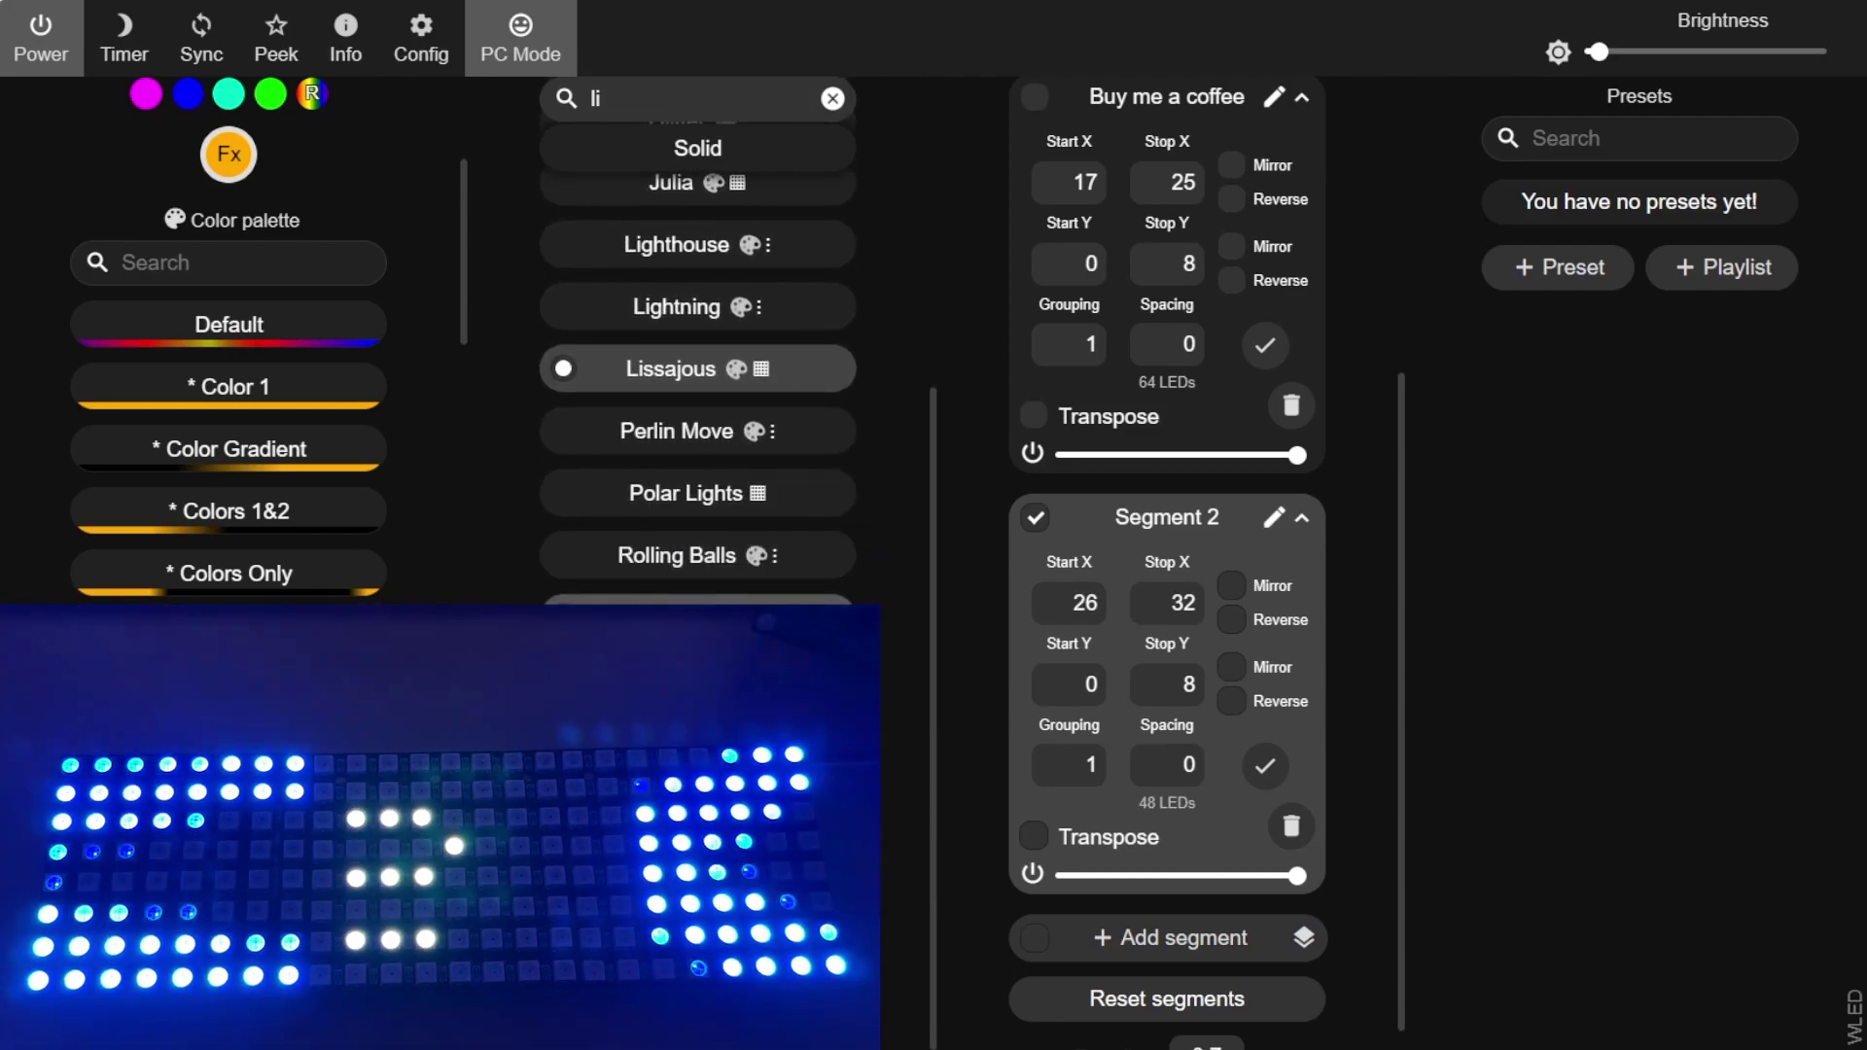
scroll(795, 387, up, 8)
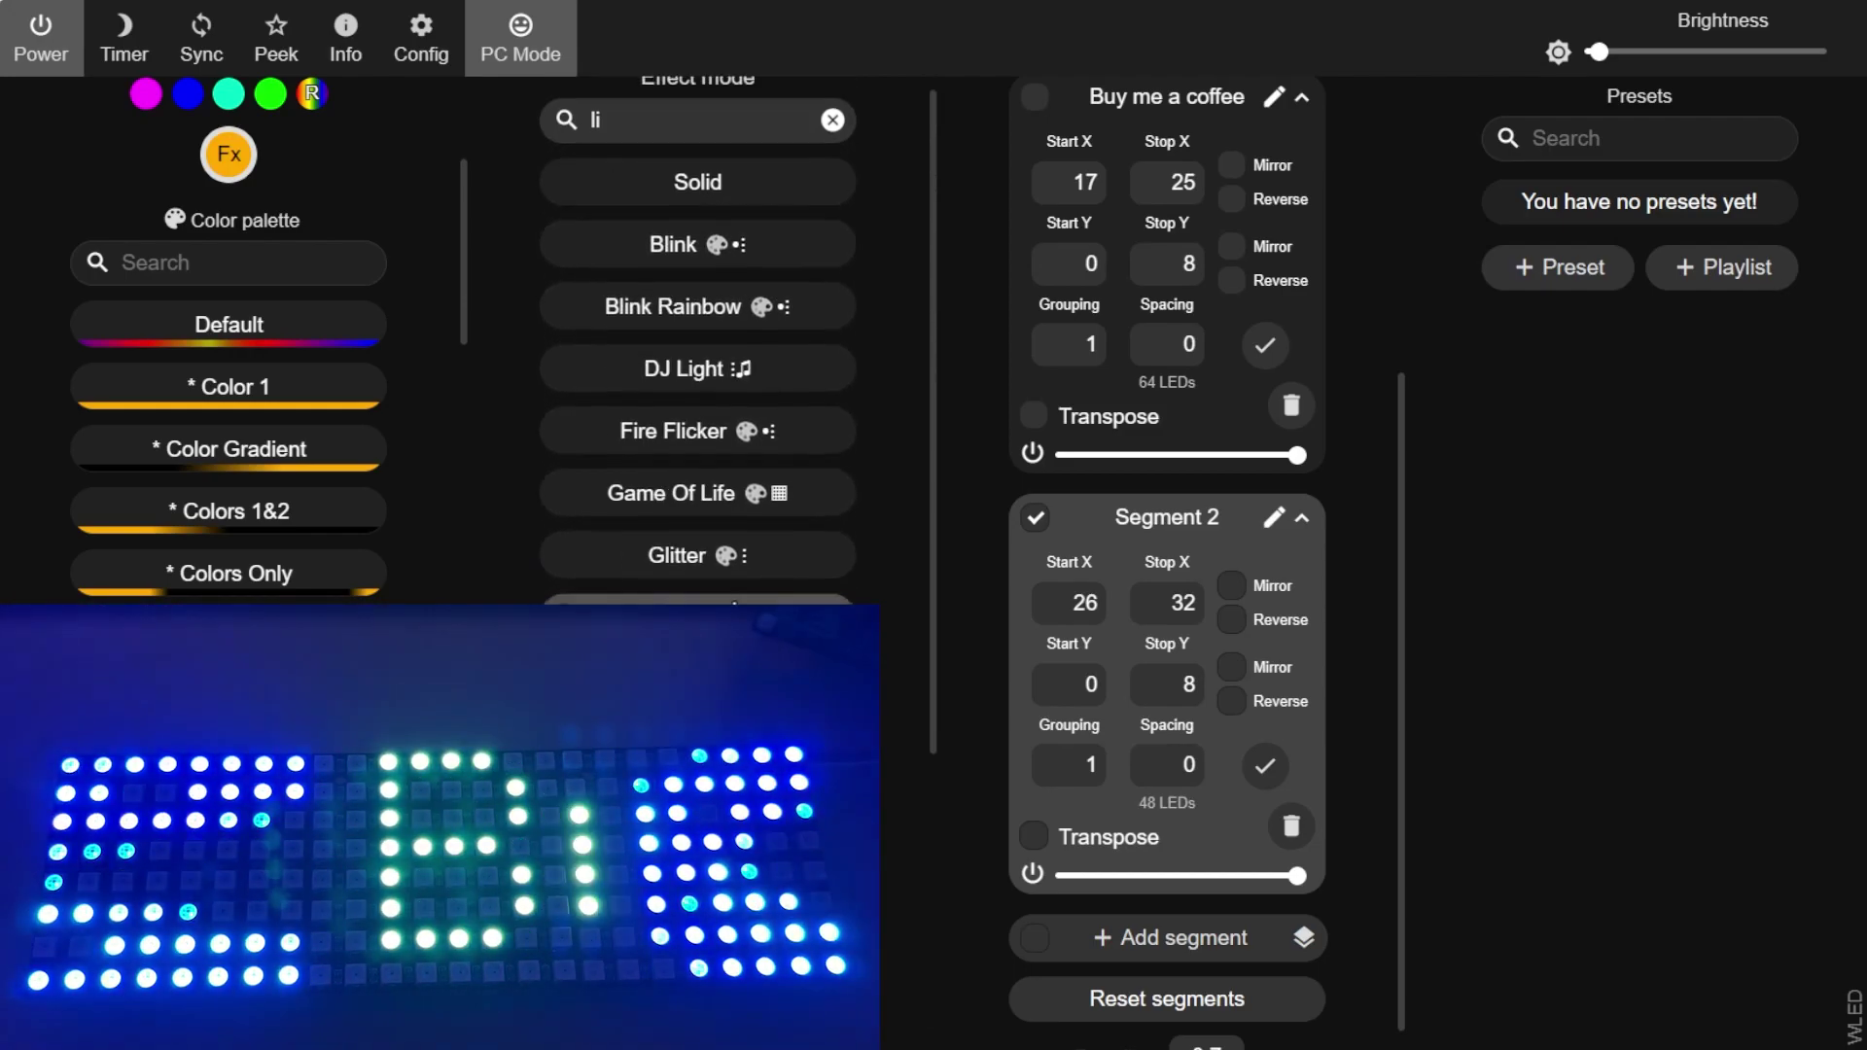
scroll(795, 387, down, 6)
scroll(796, 387, up, 4)
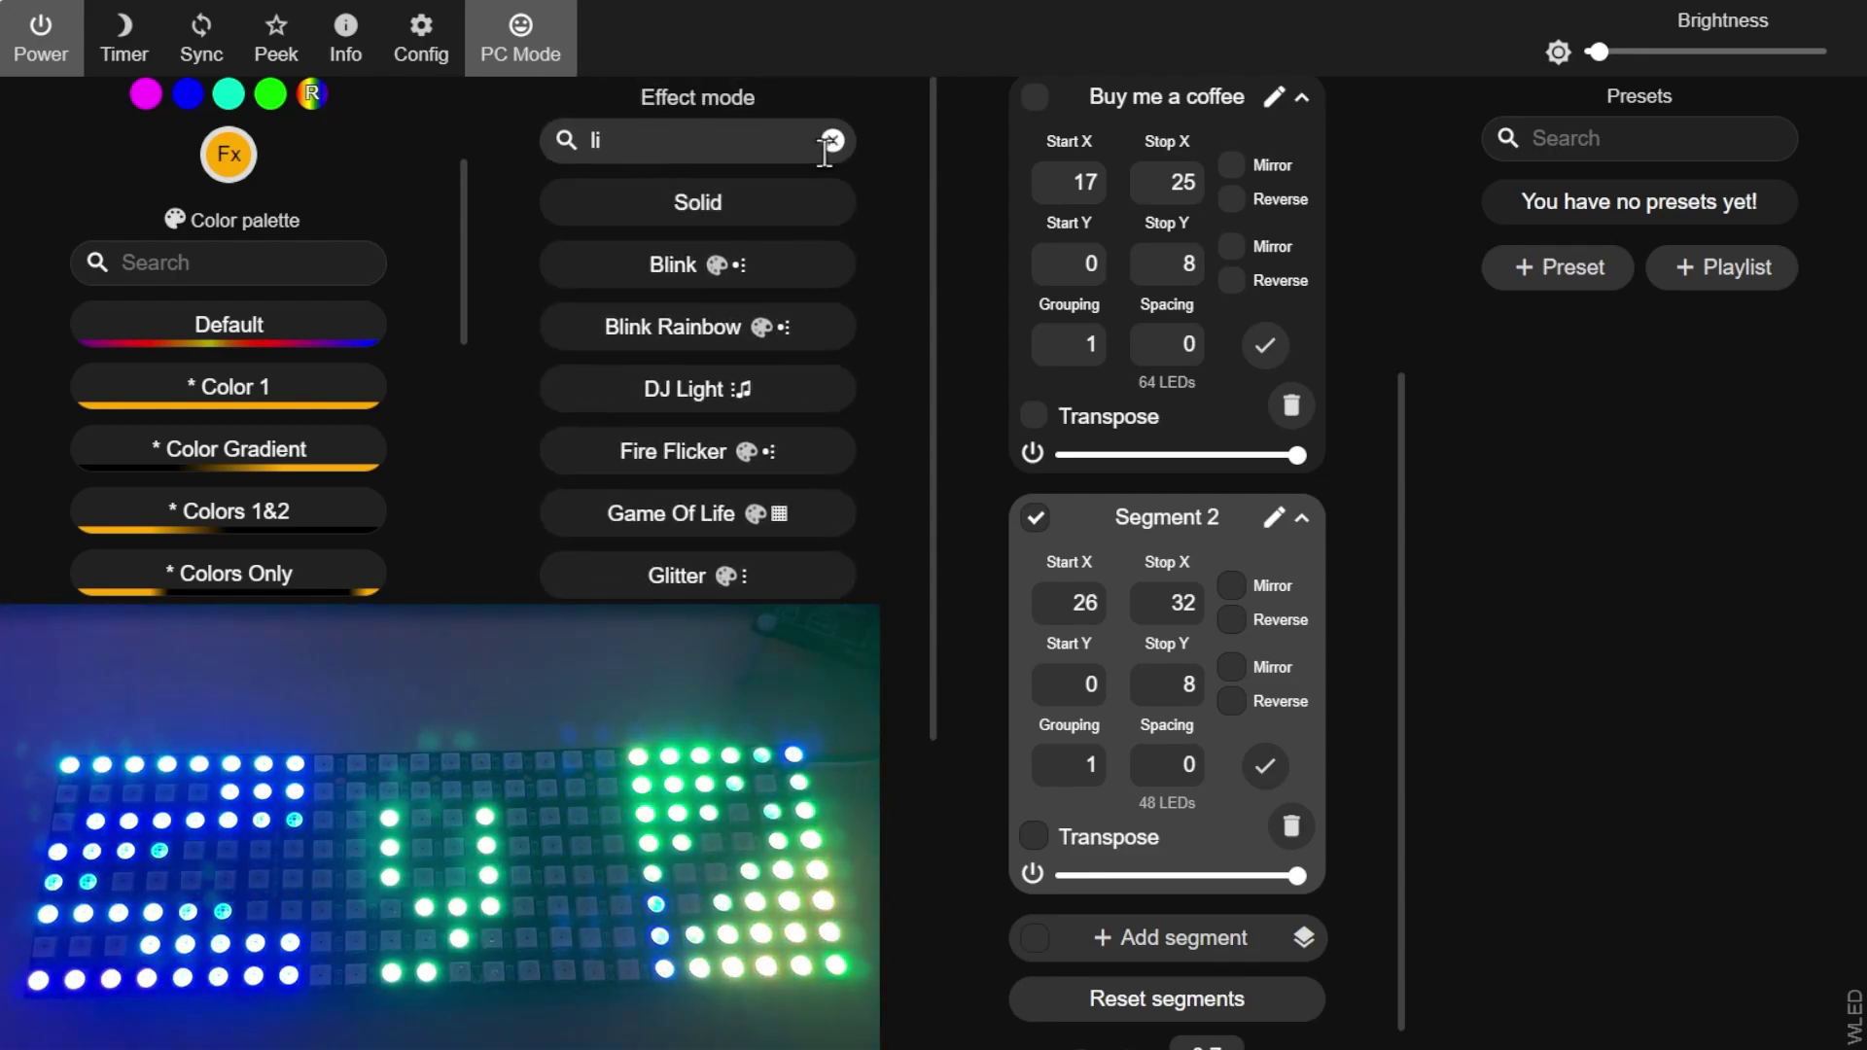
click(832, 139)
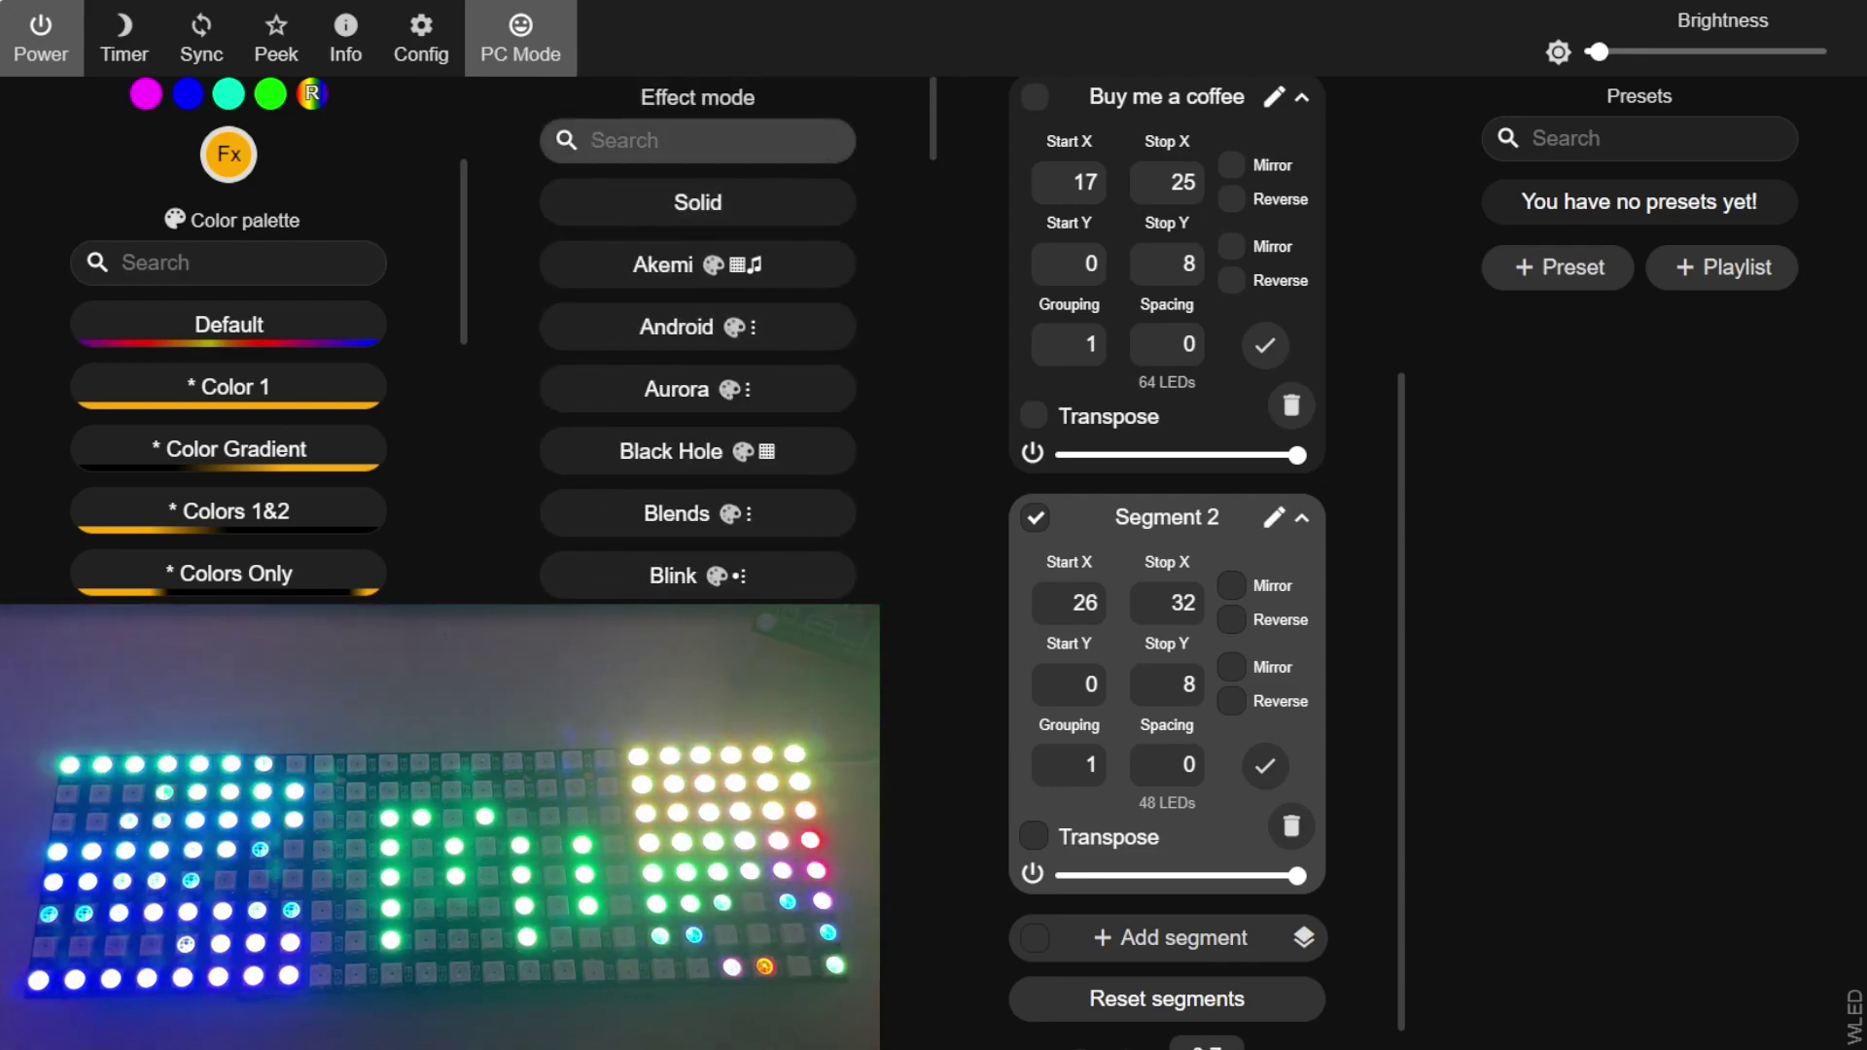
Filter the effect list to 2D effects and switch to Distortion Waves.
text(▦)
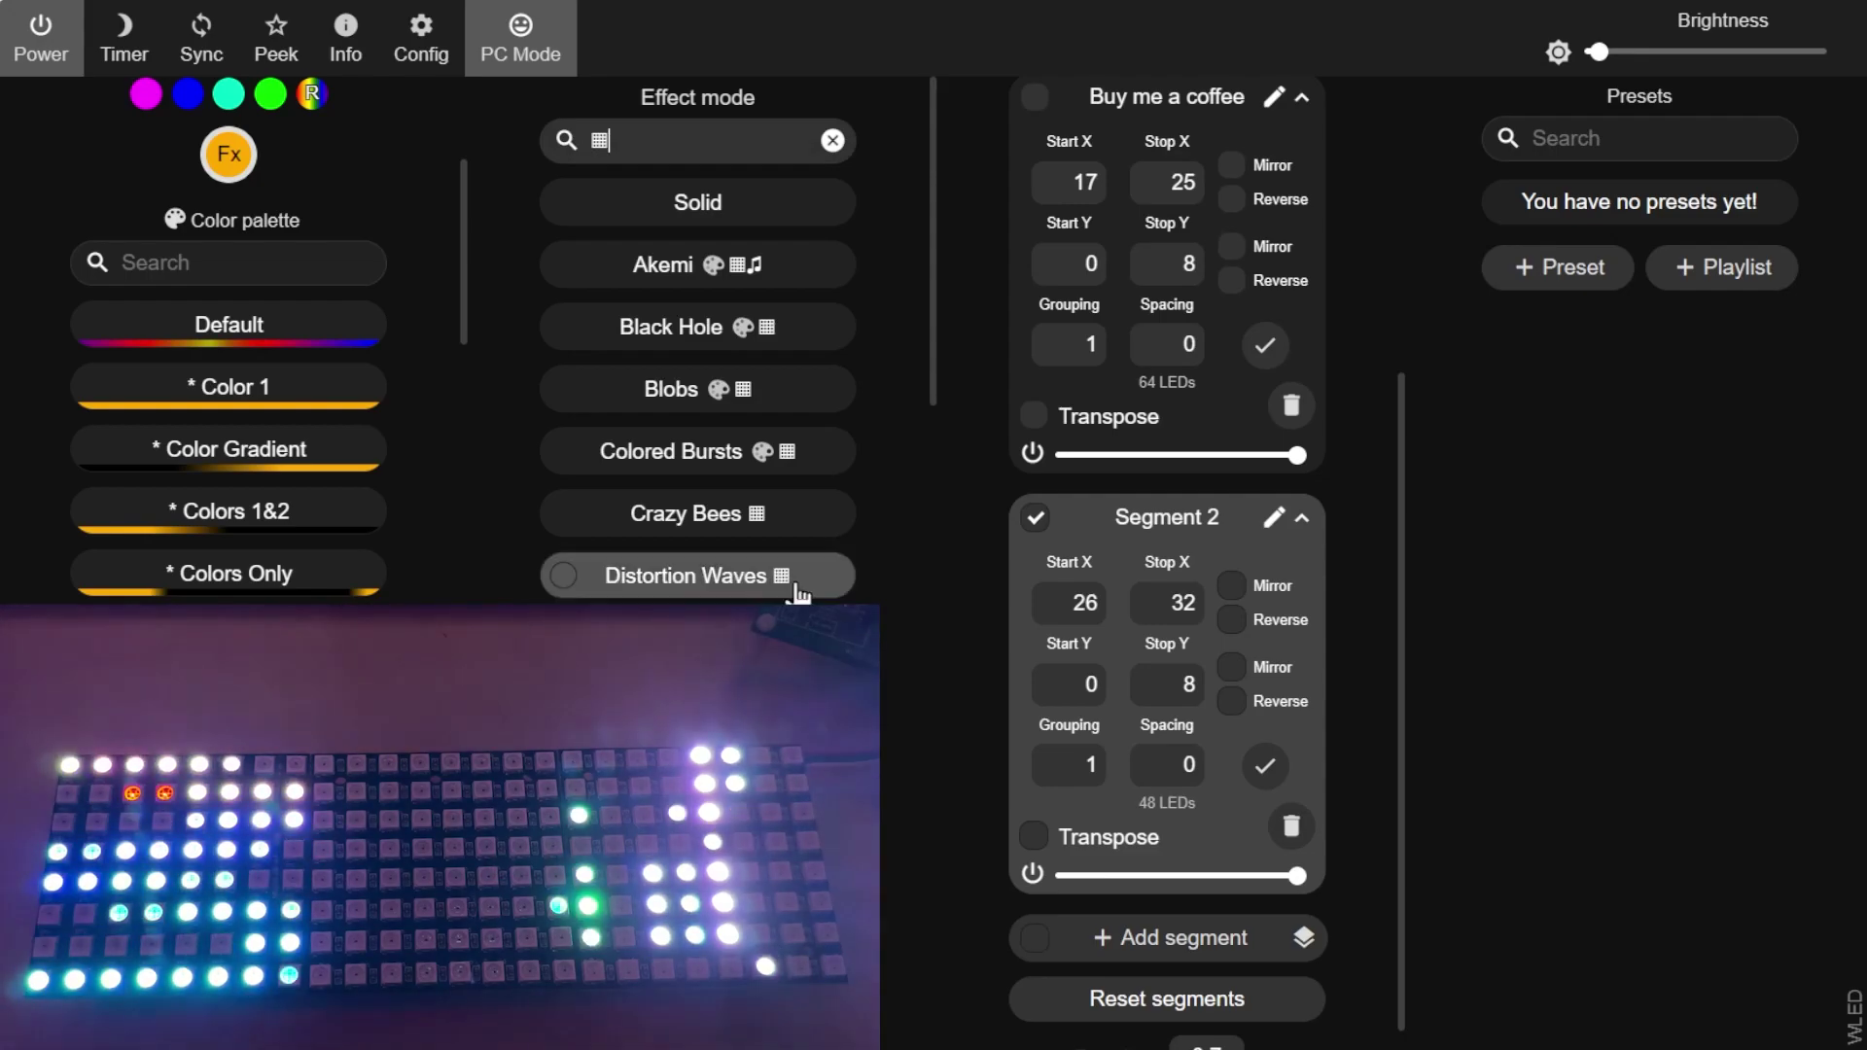
click(660, 583)
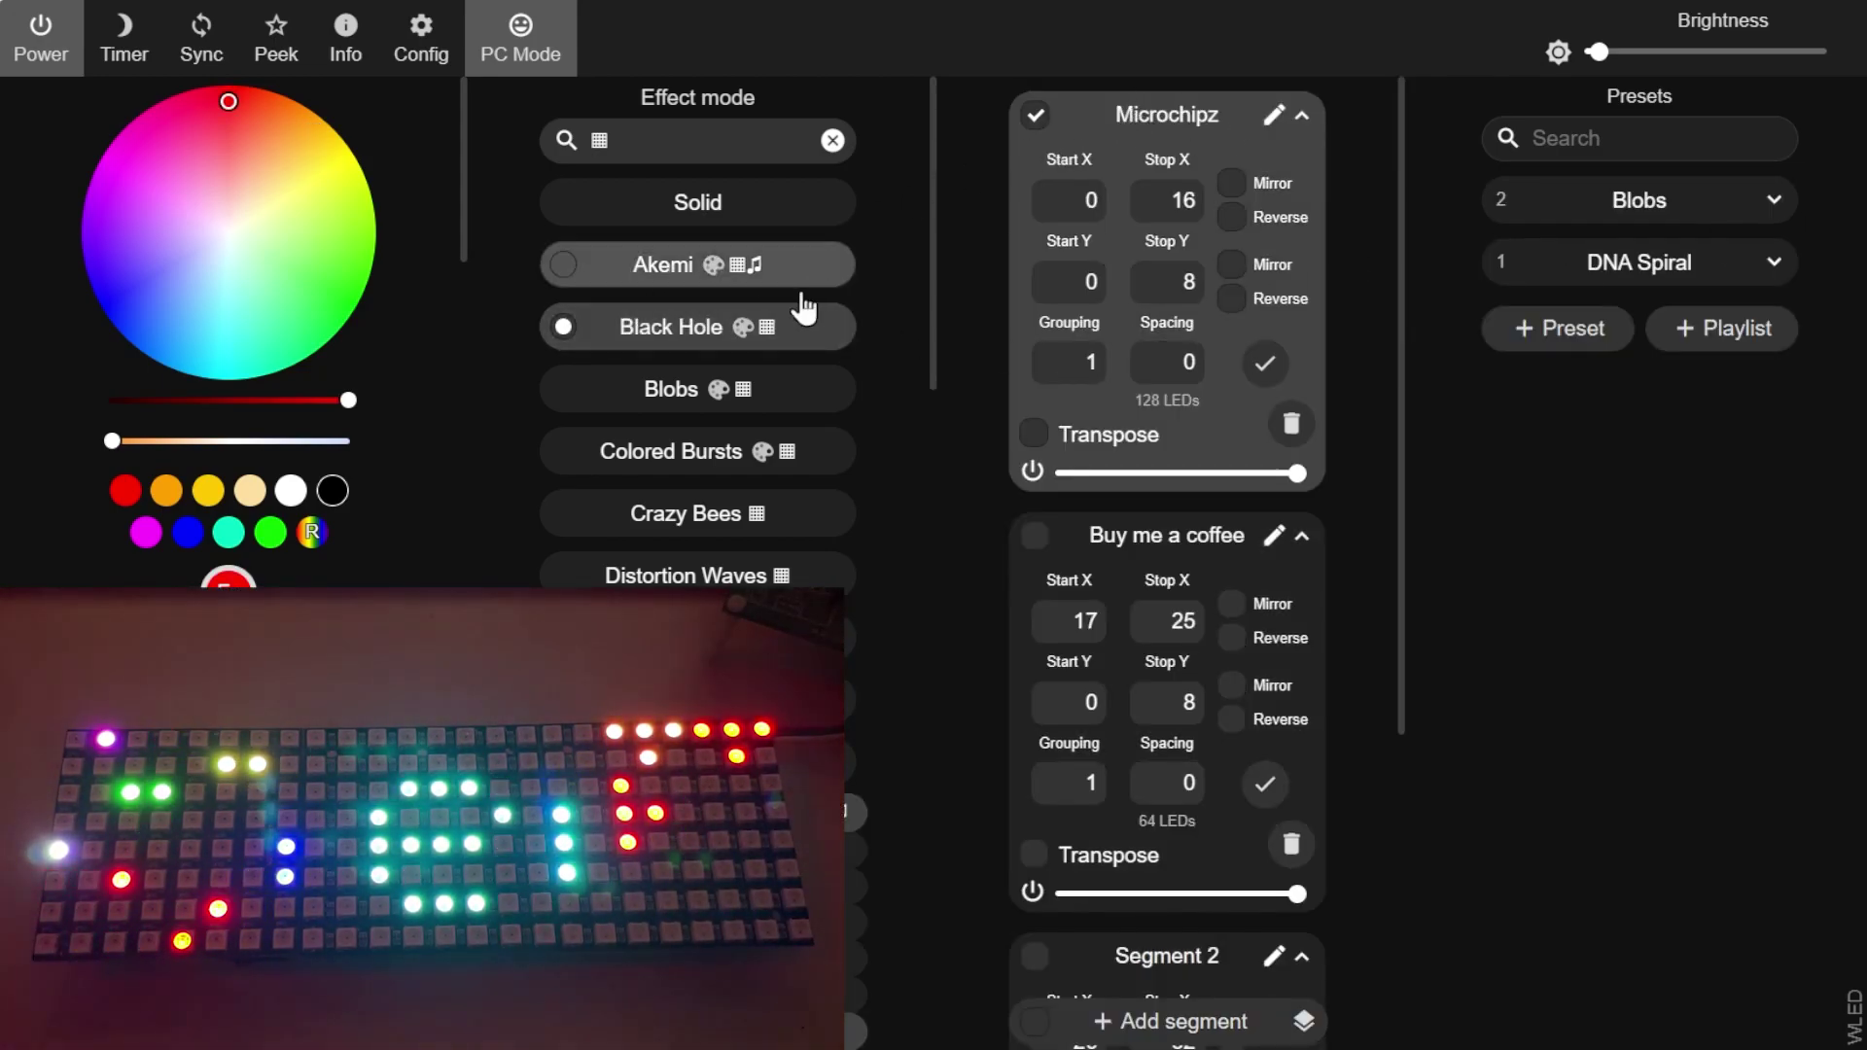
Save Black Hole as preset 3, then switch to Crazy Bees and save it as preset 4.
click(1566, 338)
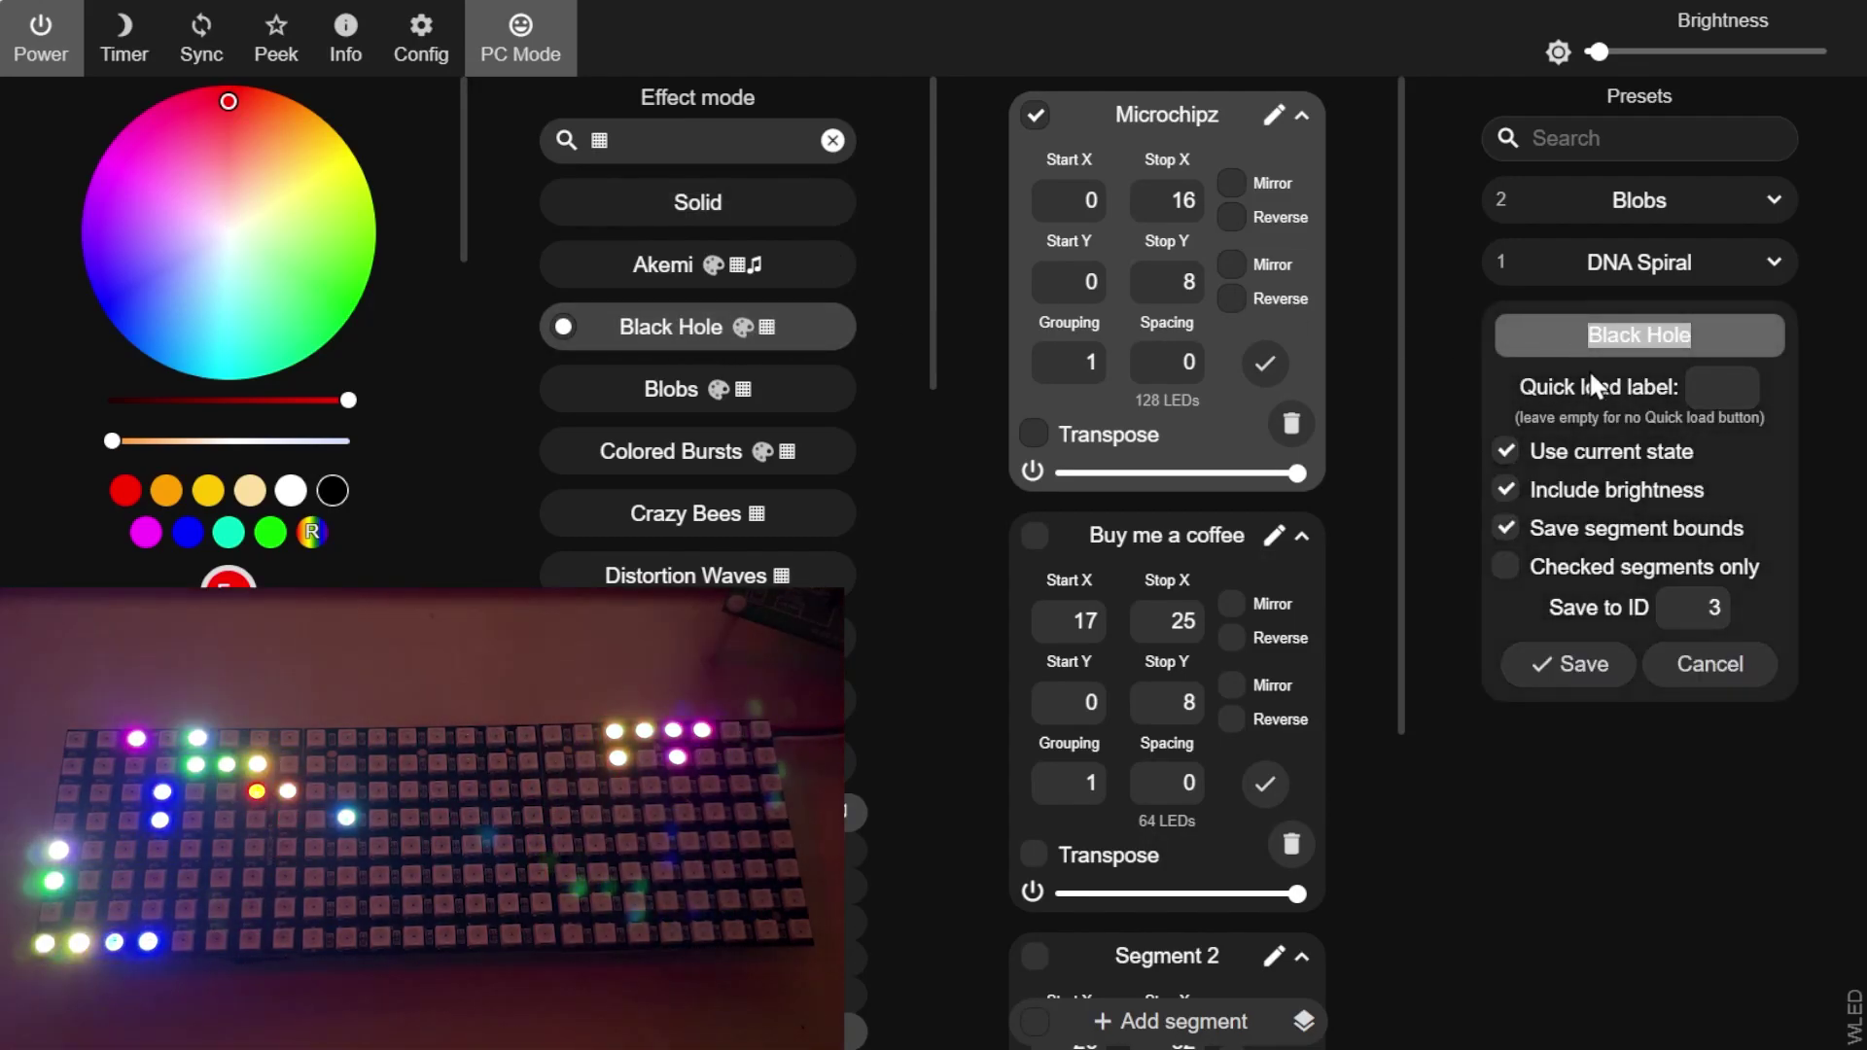
click(1570, 671)
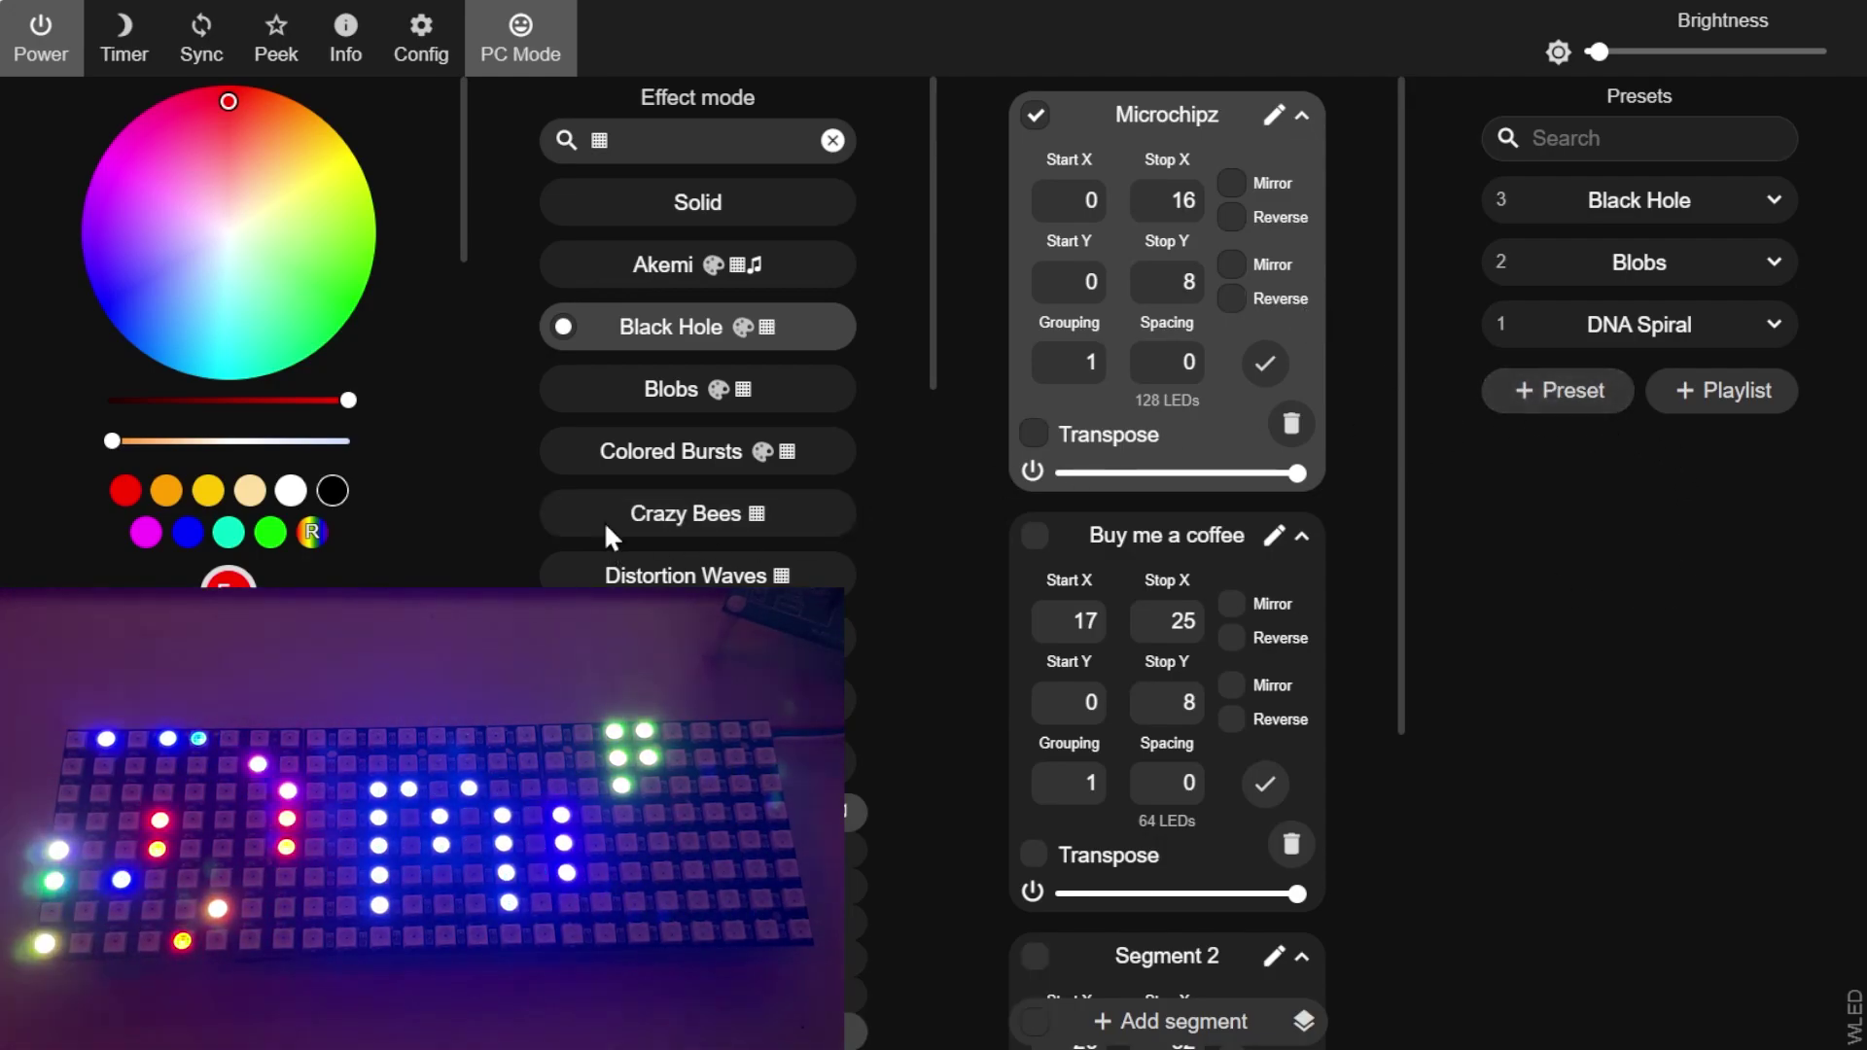
click(686, 526)
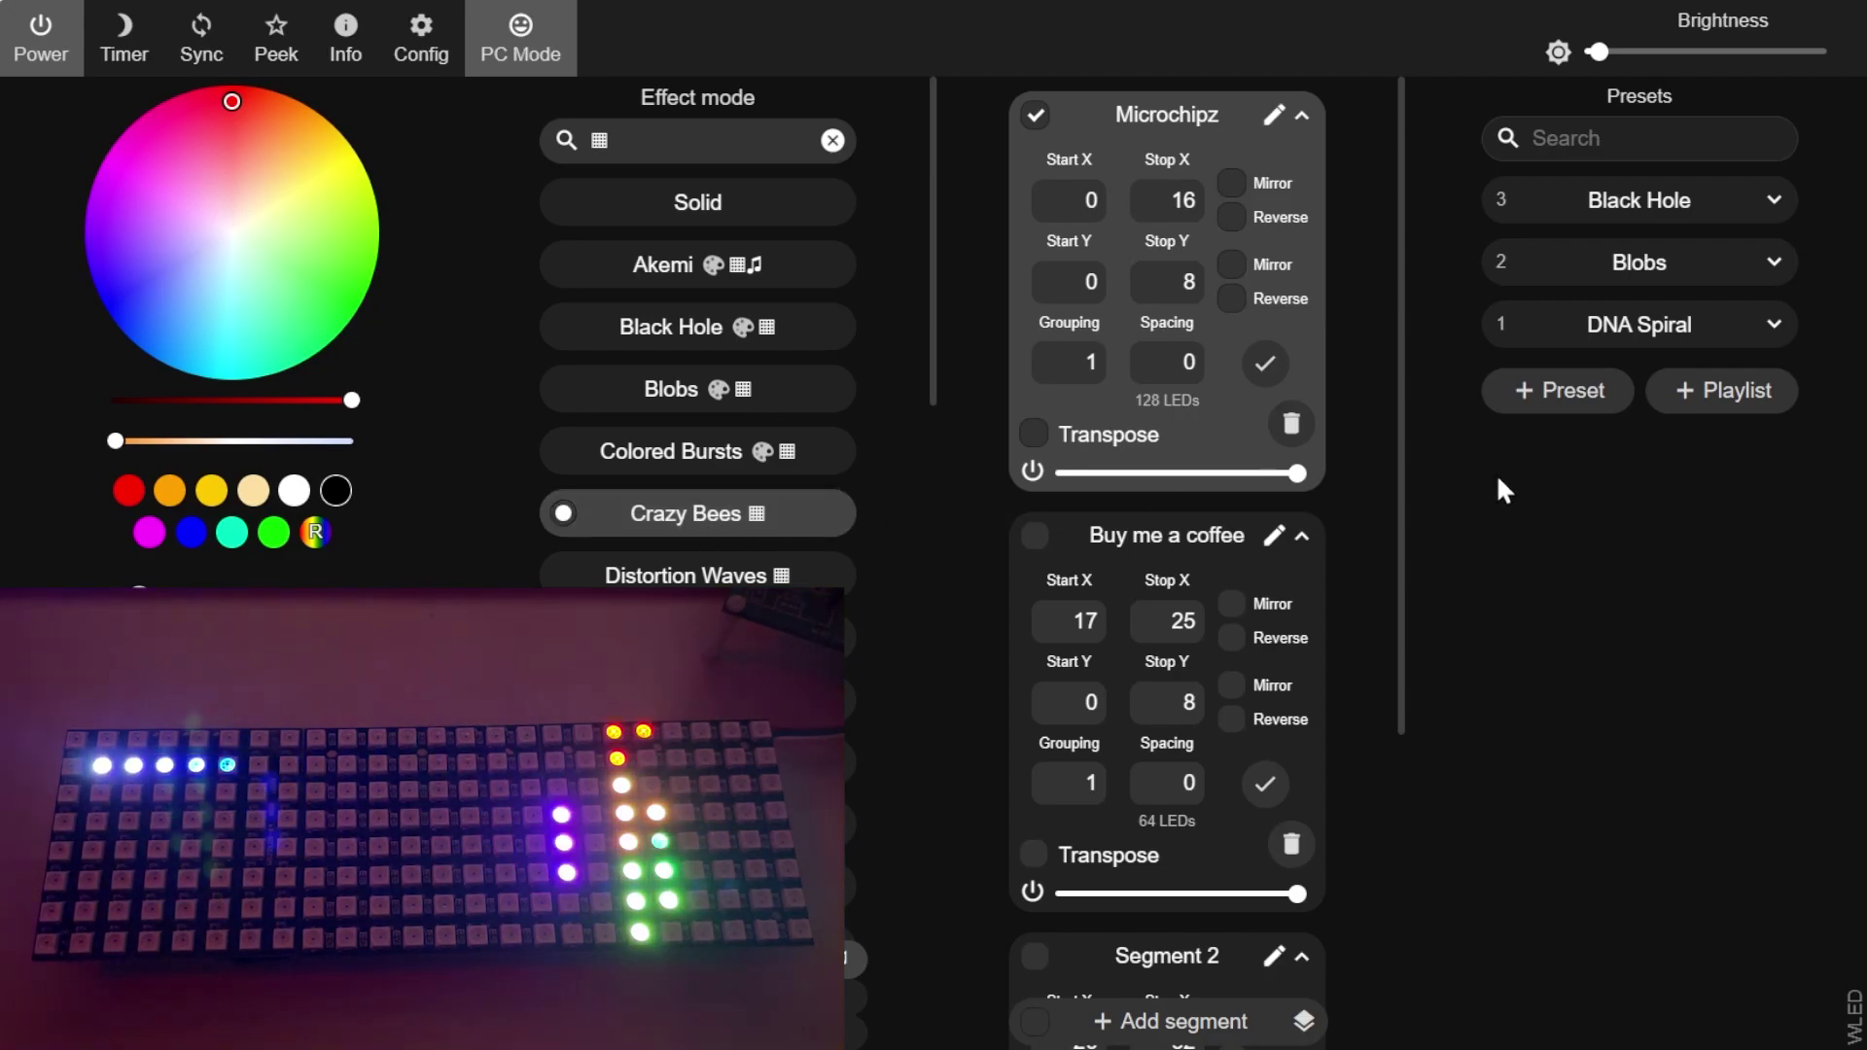
click(1558, 389)
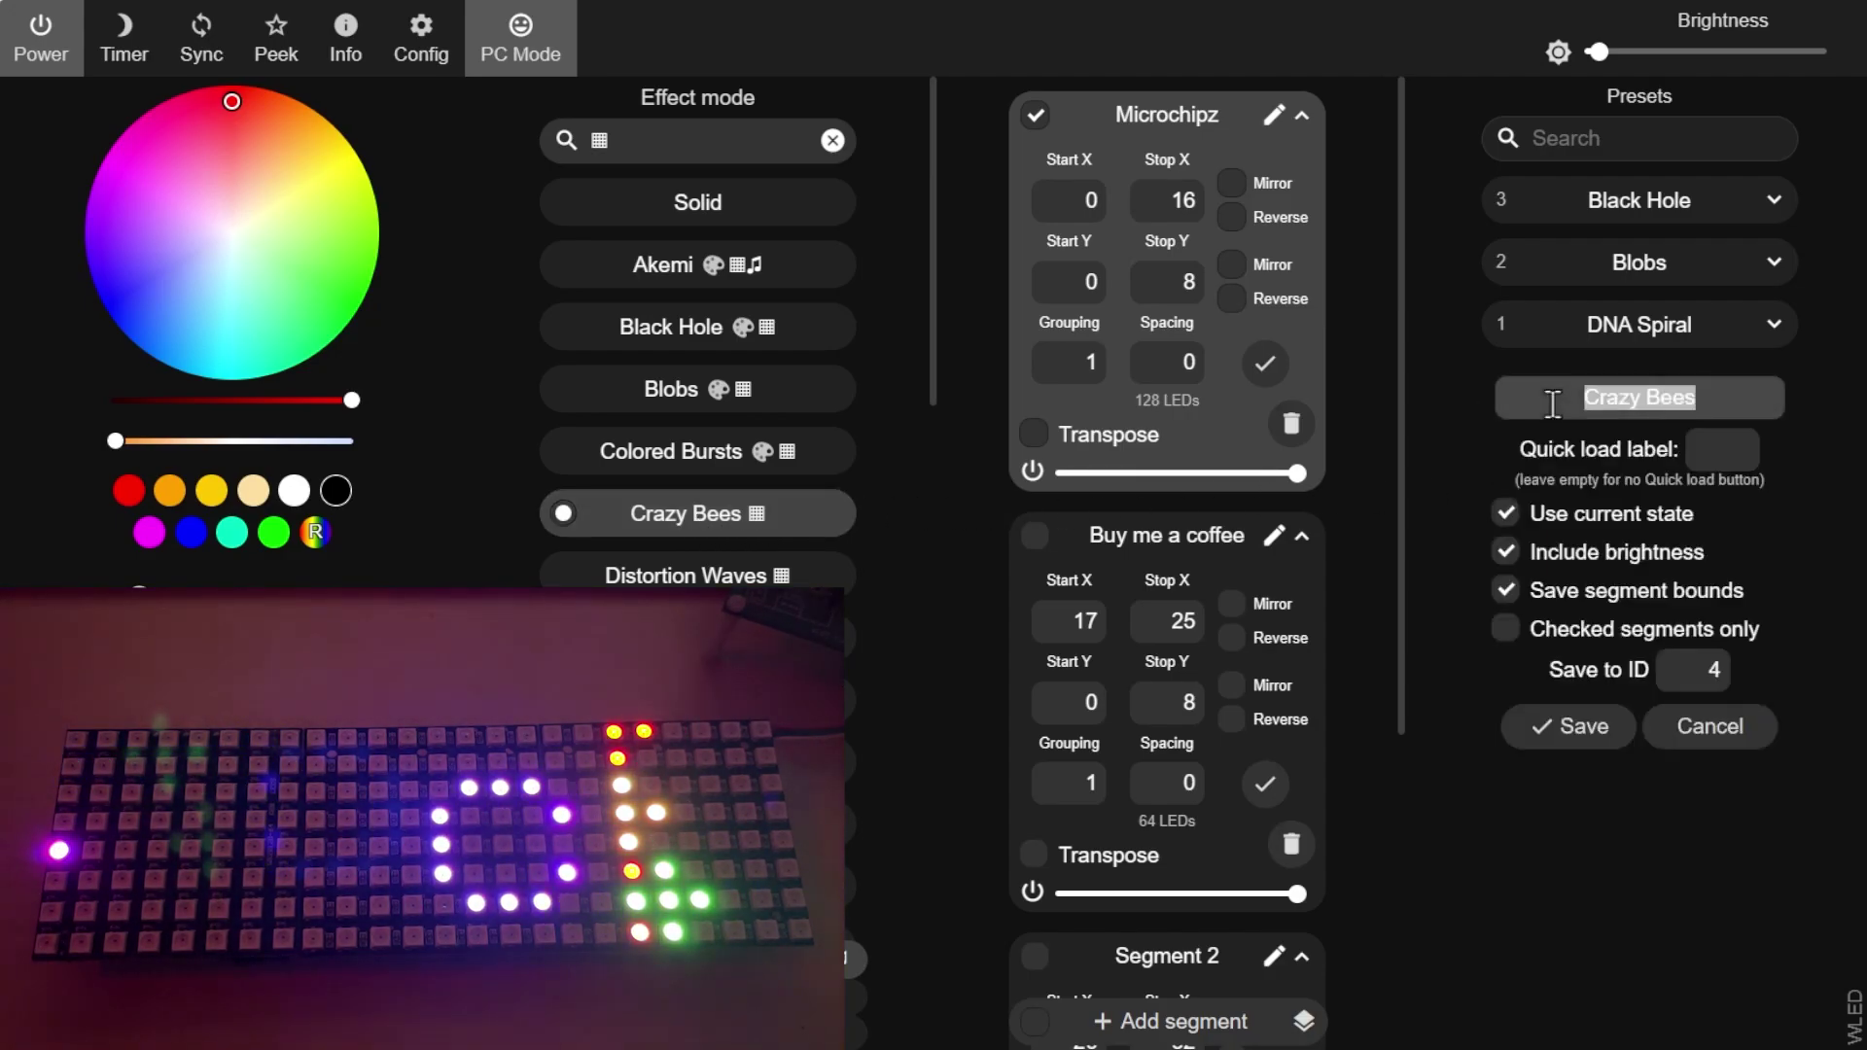
click(1572, 732)
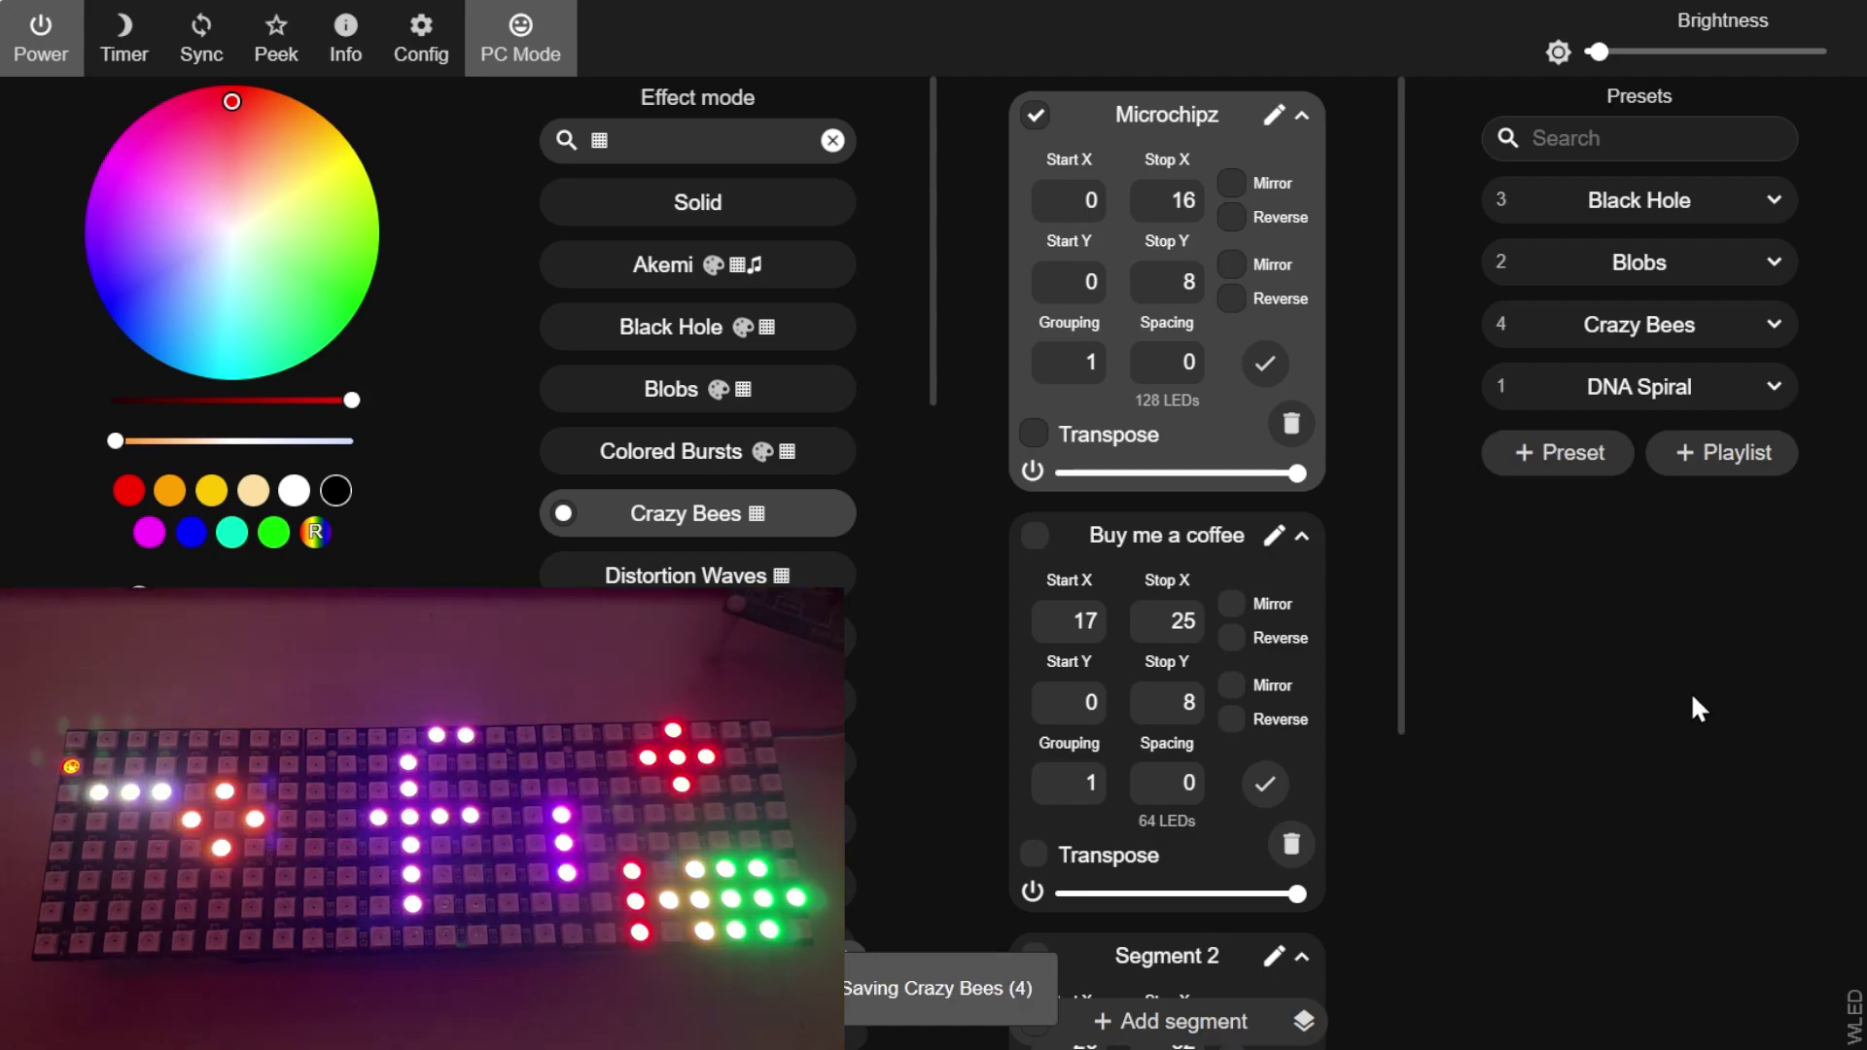
Select the Buy me a coffee segment and save it as the Scrolling Text preset, ID 5.
scroll(889, 637, down, 7)
scroll(908, 661, down, 5)
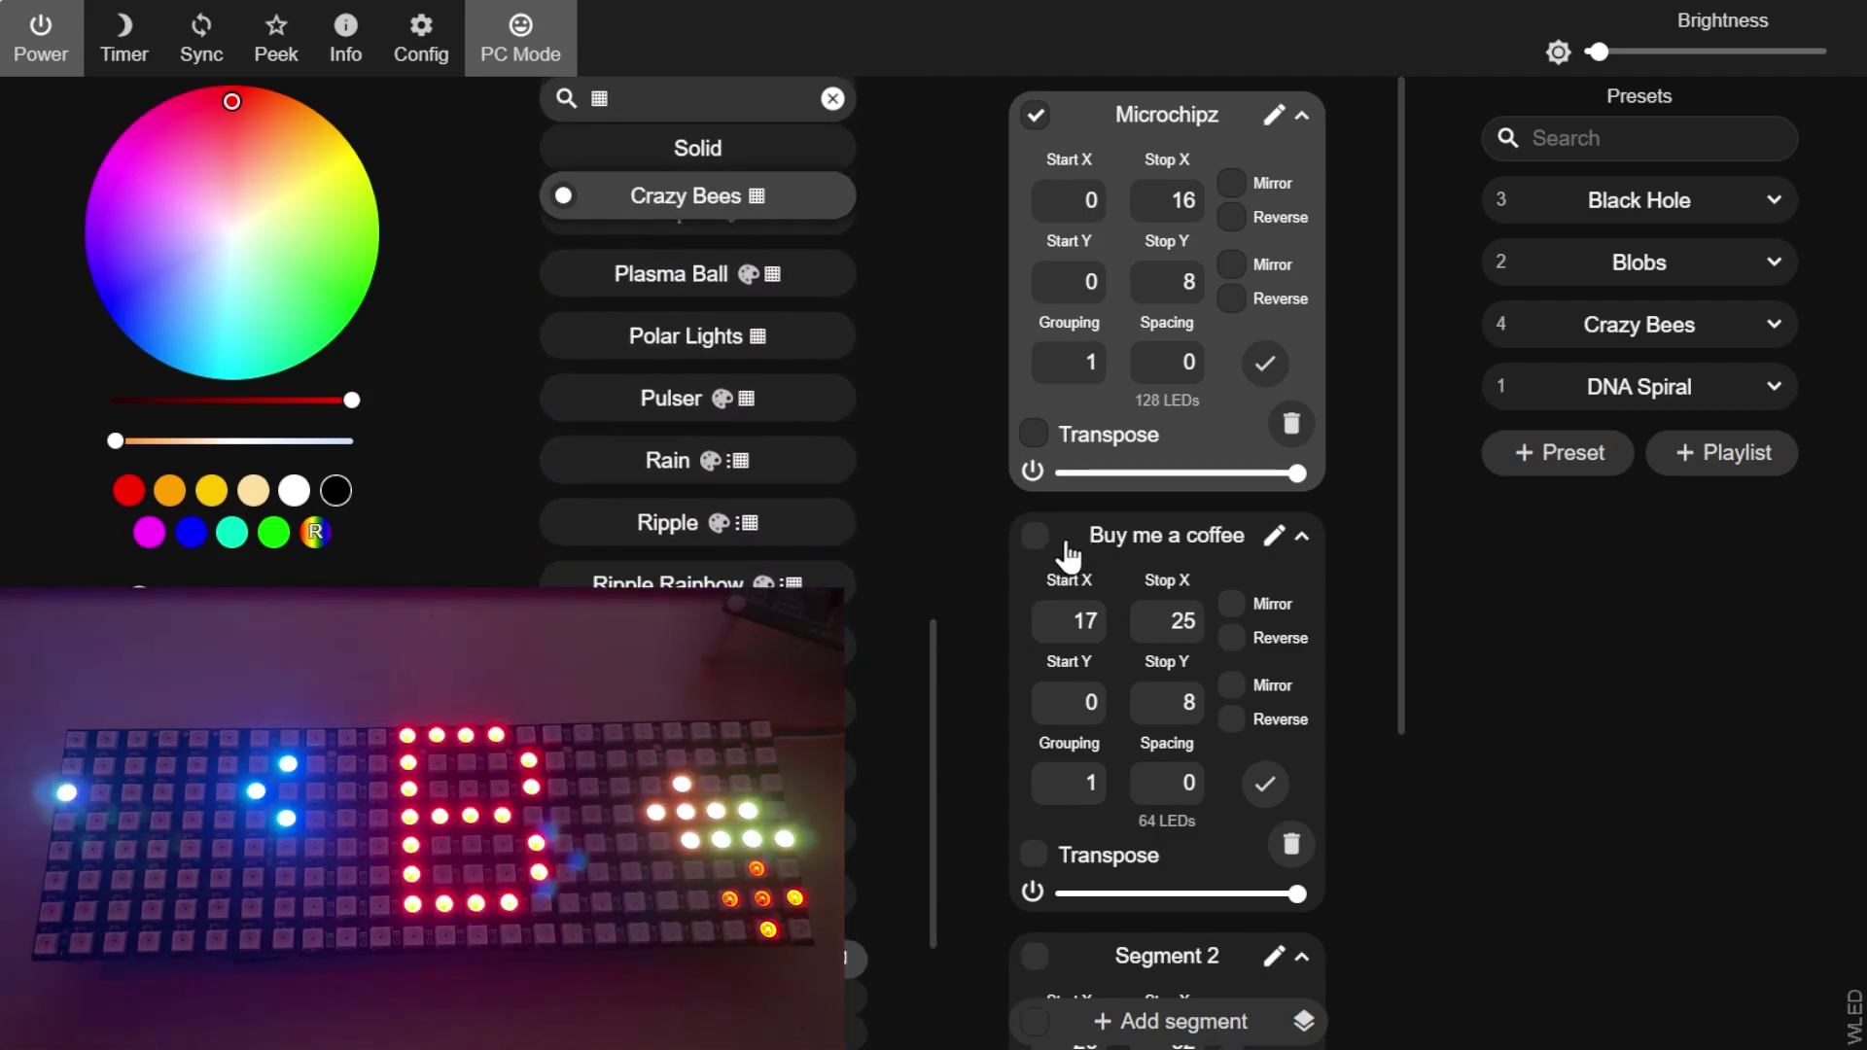
click(1216, 854)
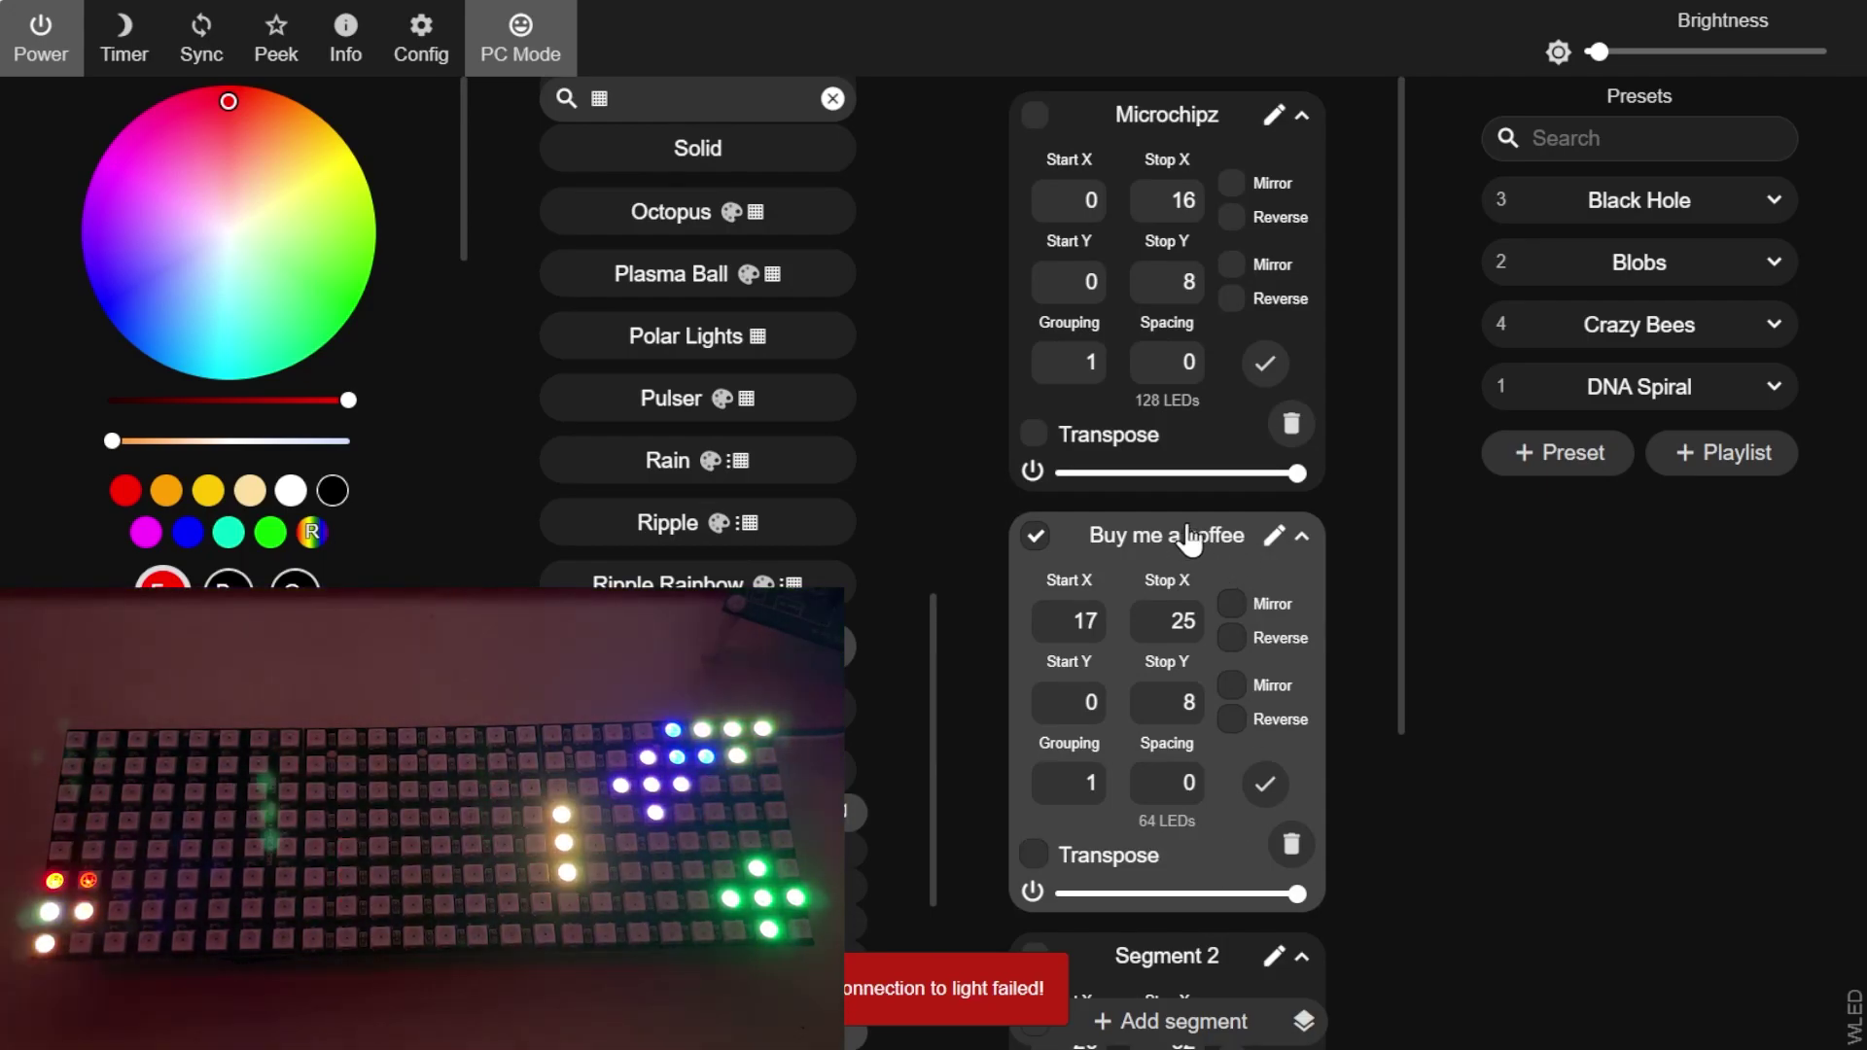
click(1573, 455)
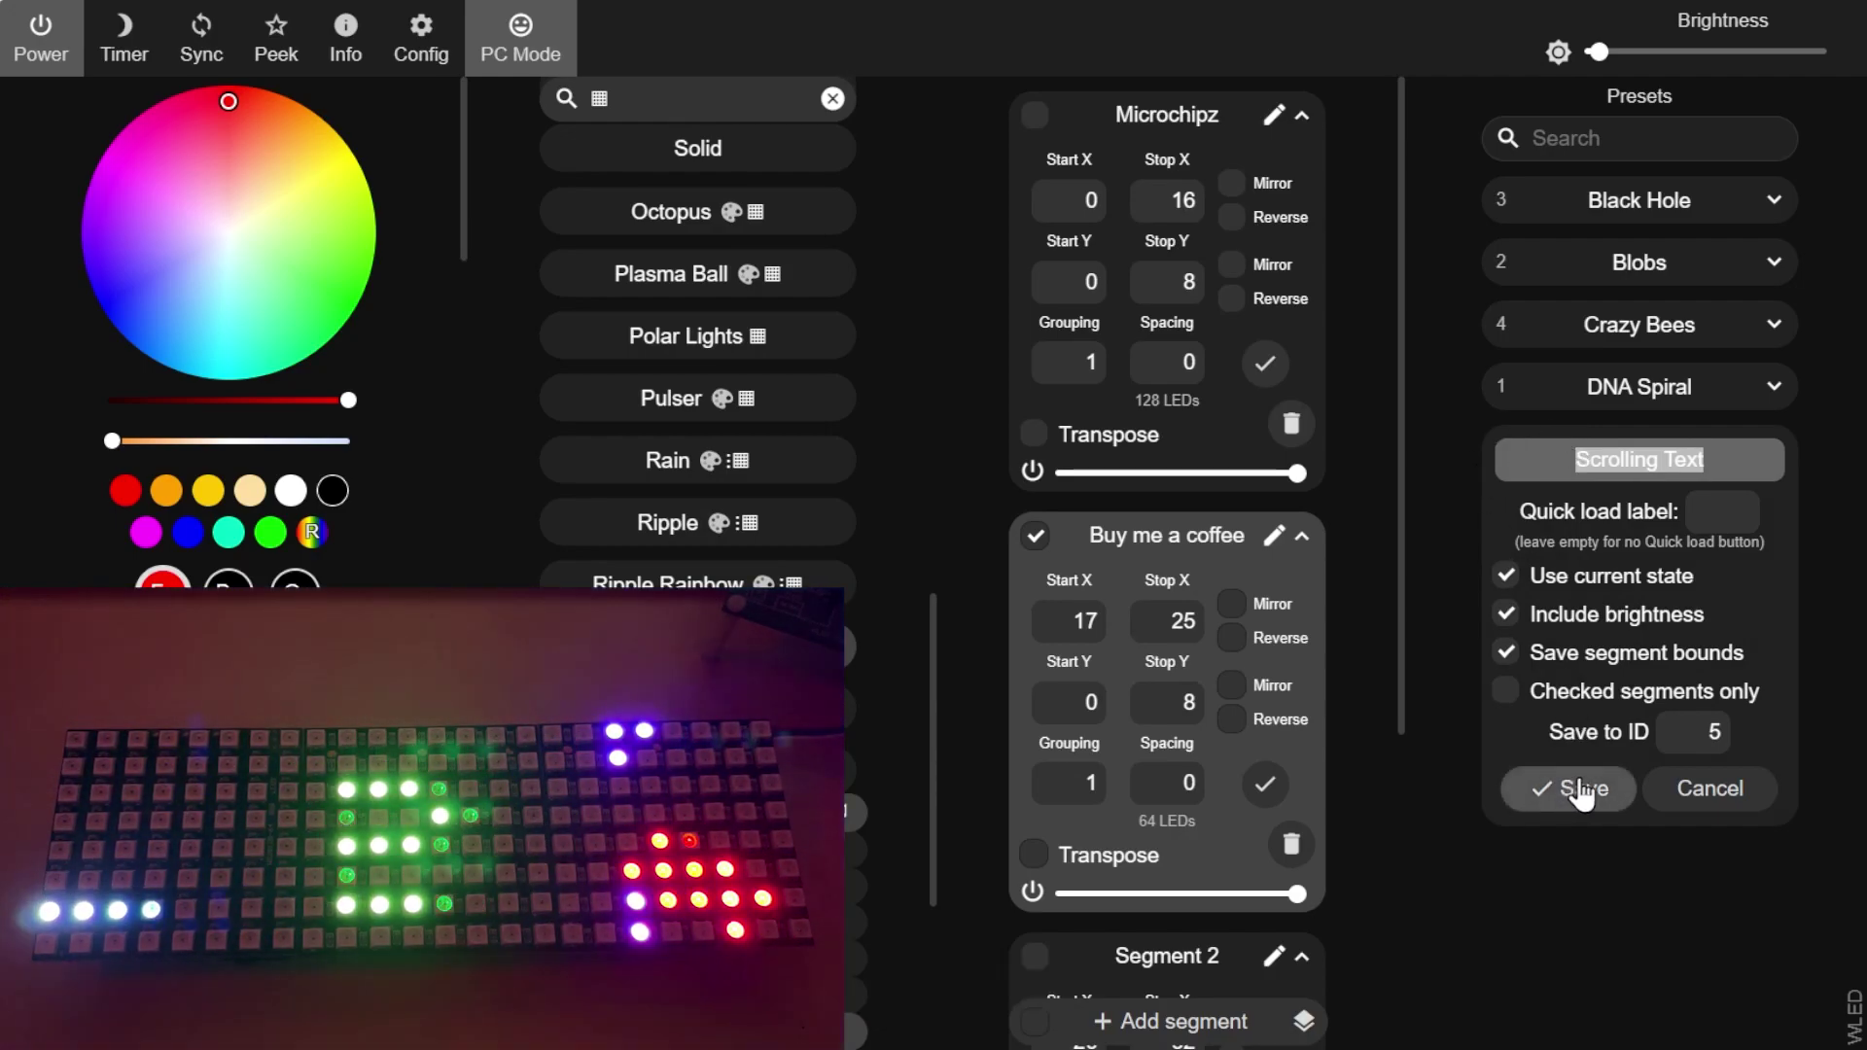
click(1581, 789)
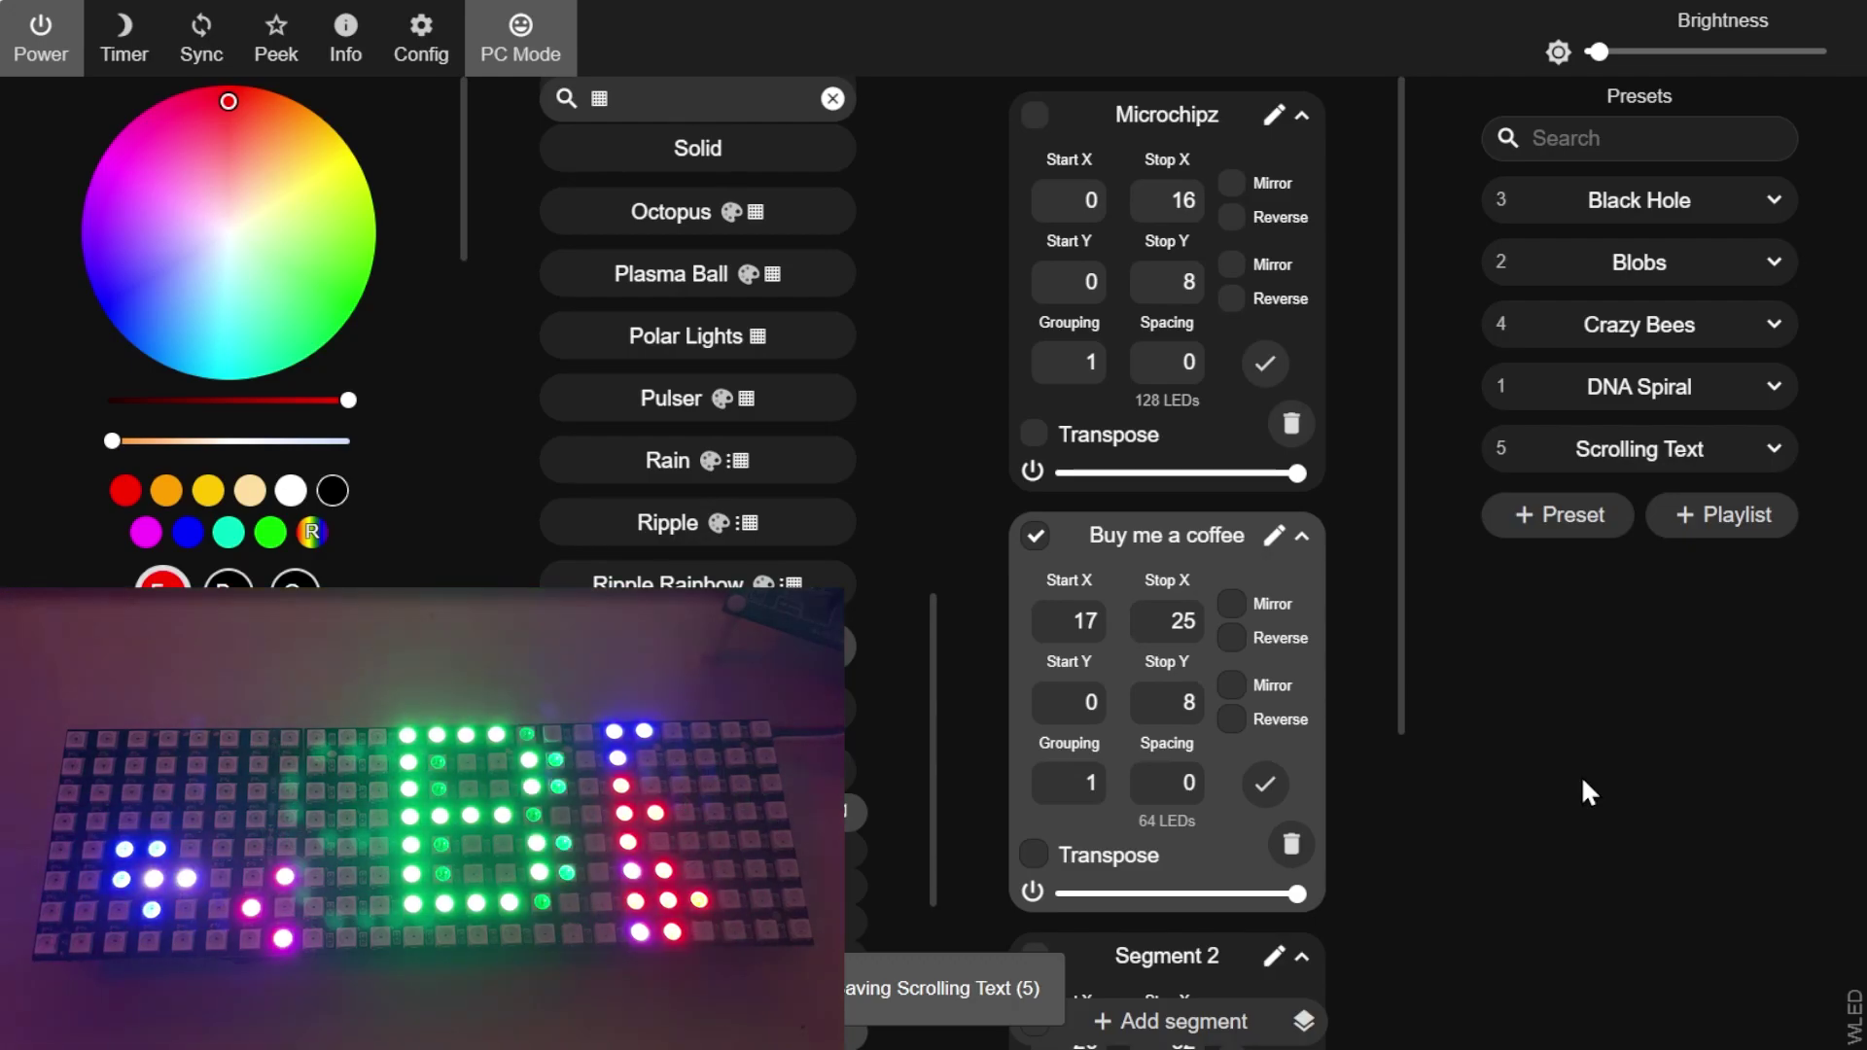
Load Black Hole, Blobs, Crazy Bees, DNA Spiral and Scrolling Text in turn, ending on Black Hole.
click(1654, 204)
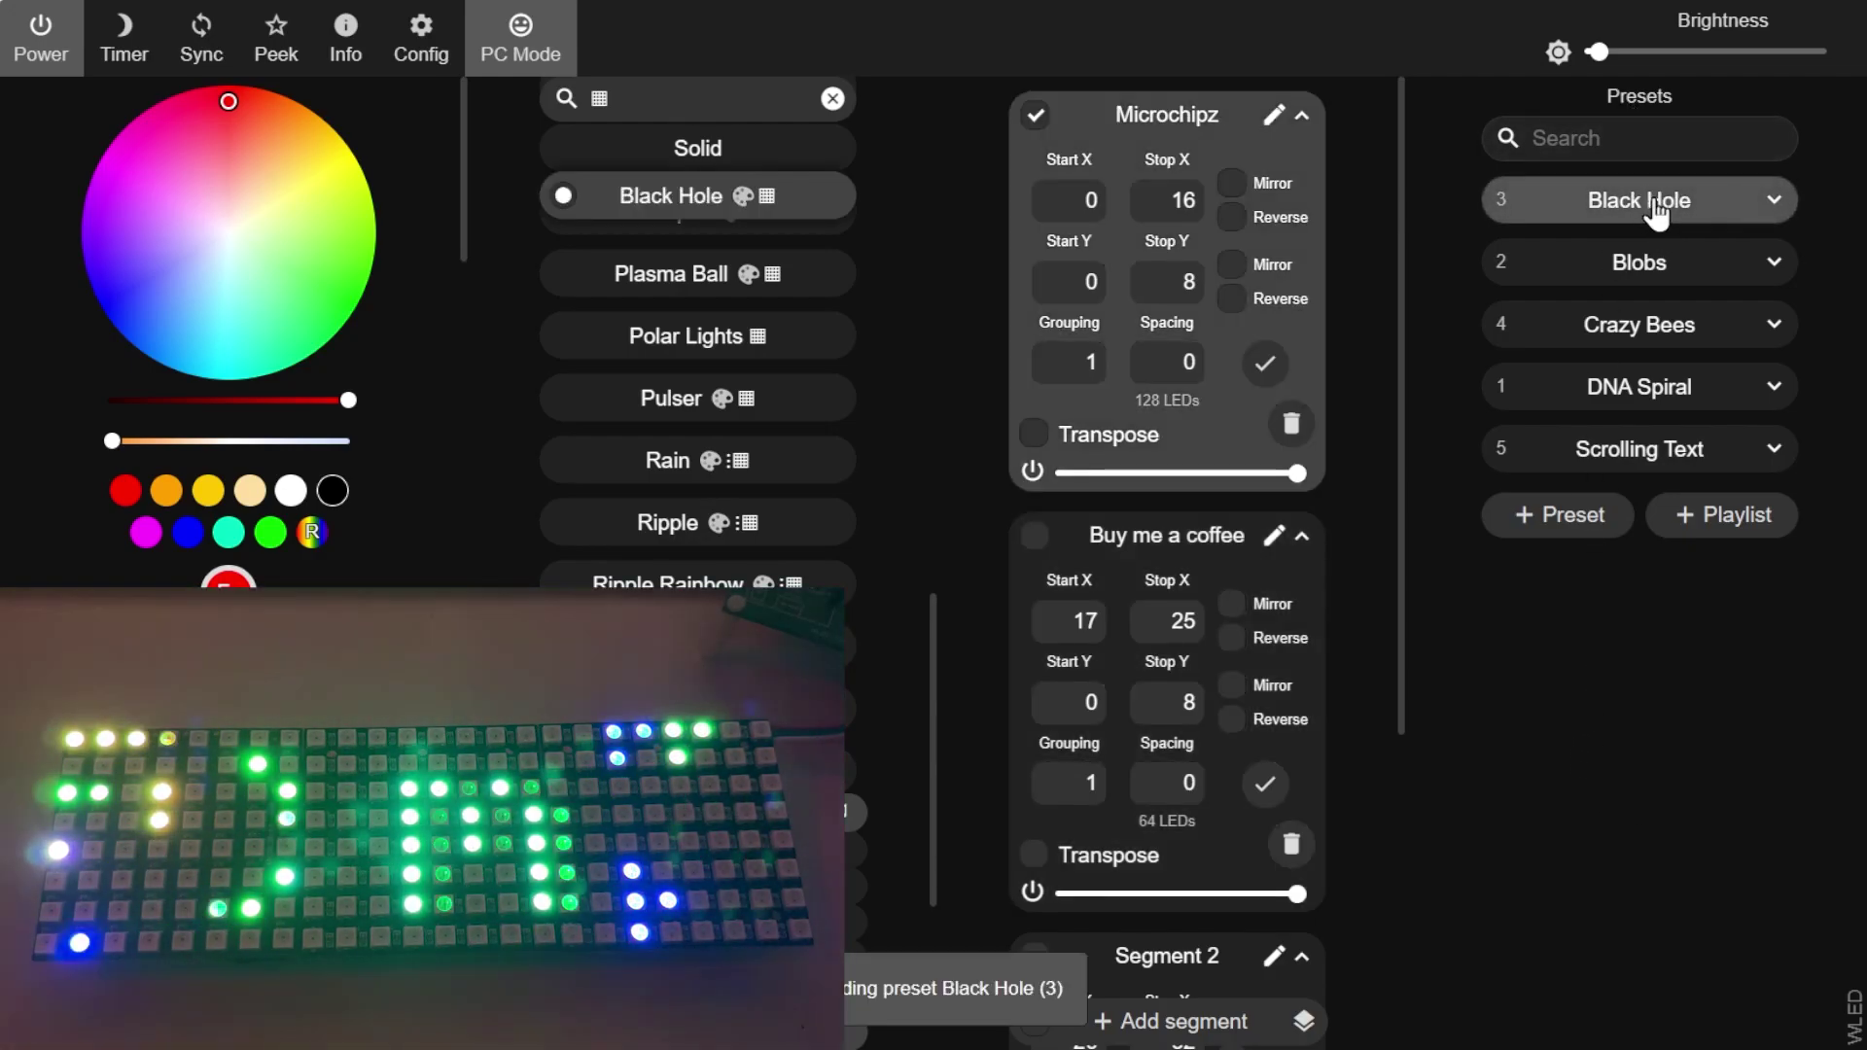
click(1664, 267)
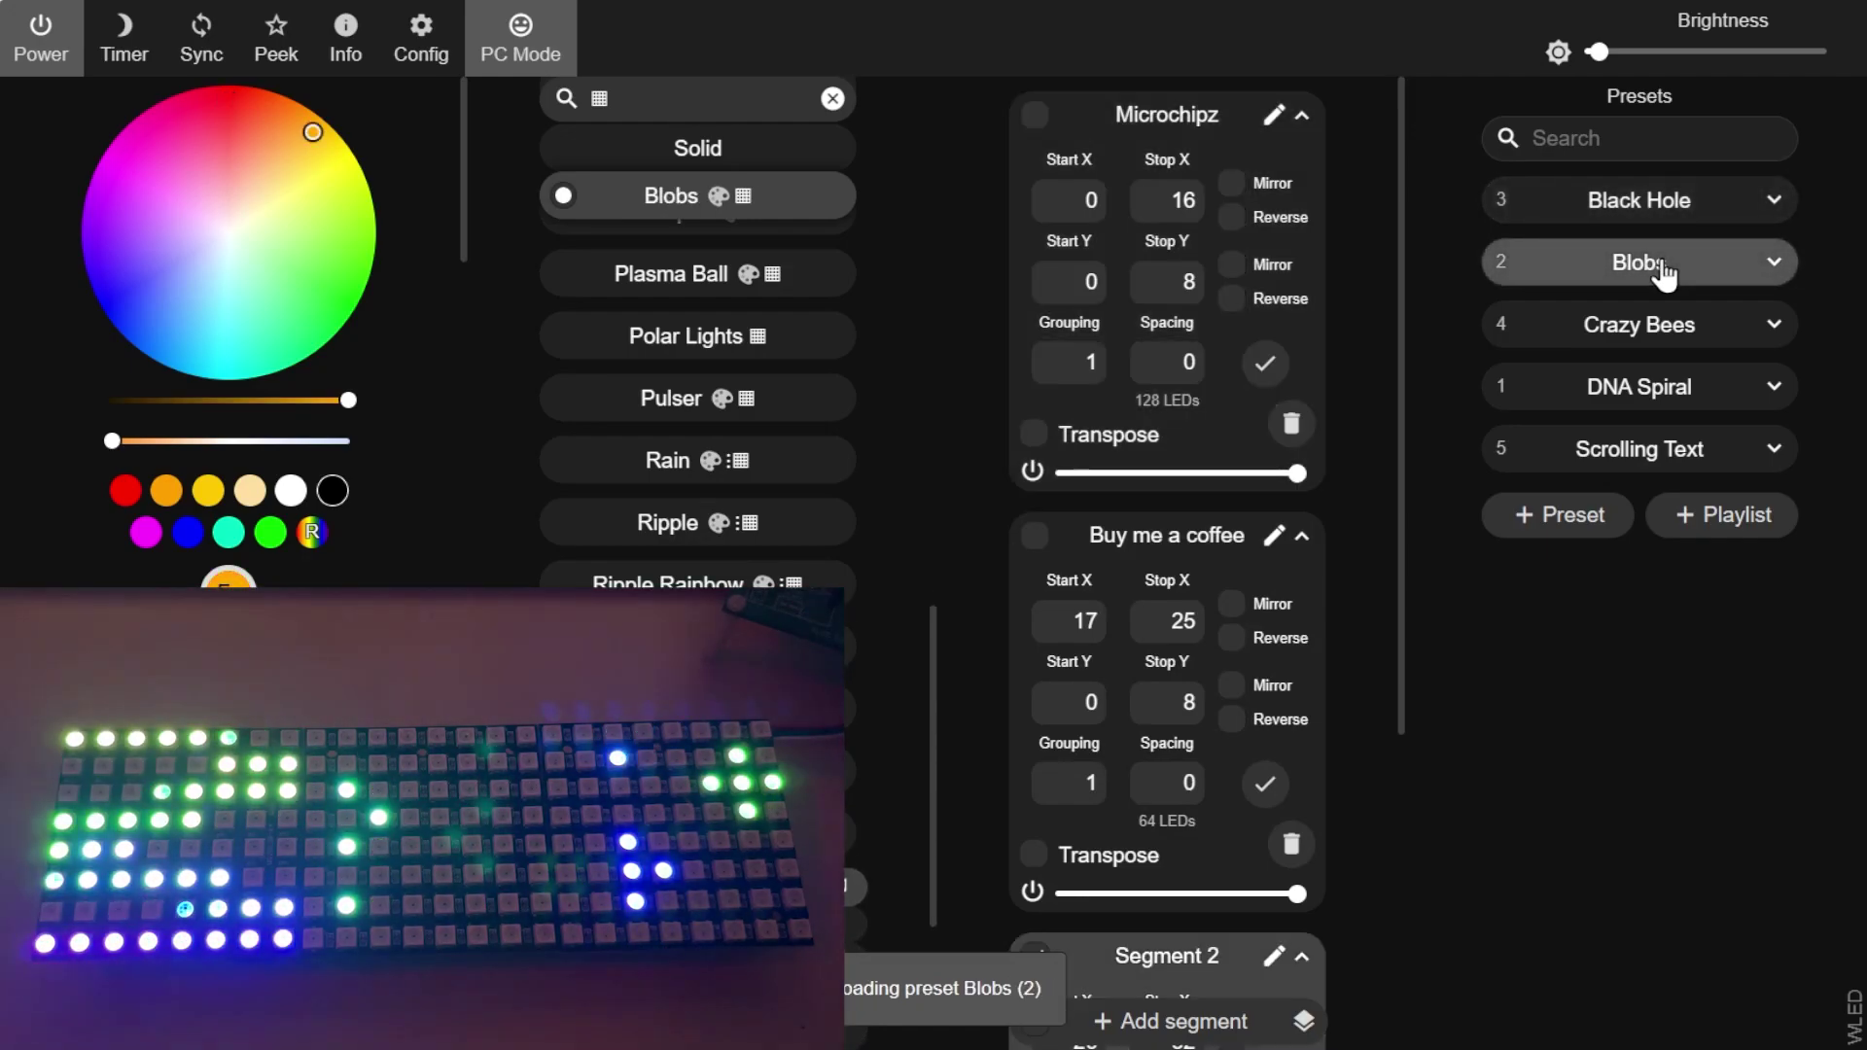
click(1658, 204)
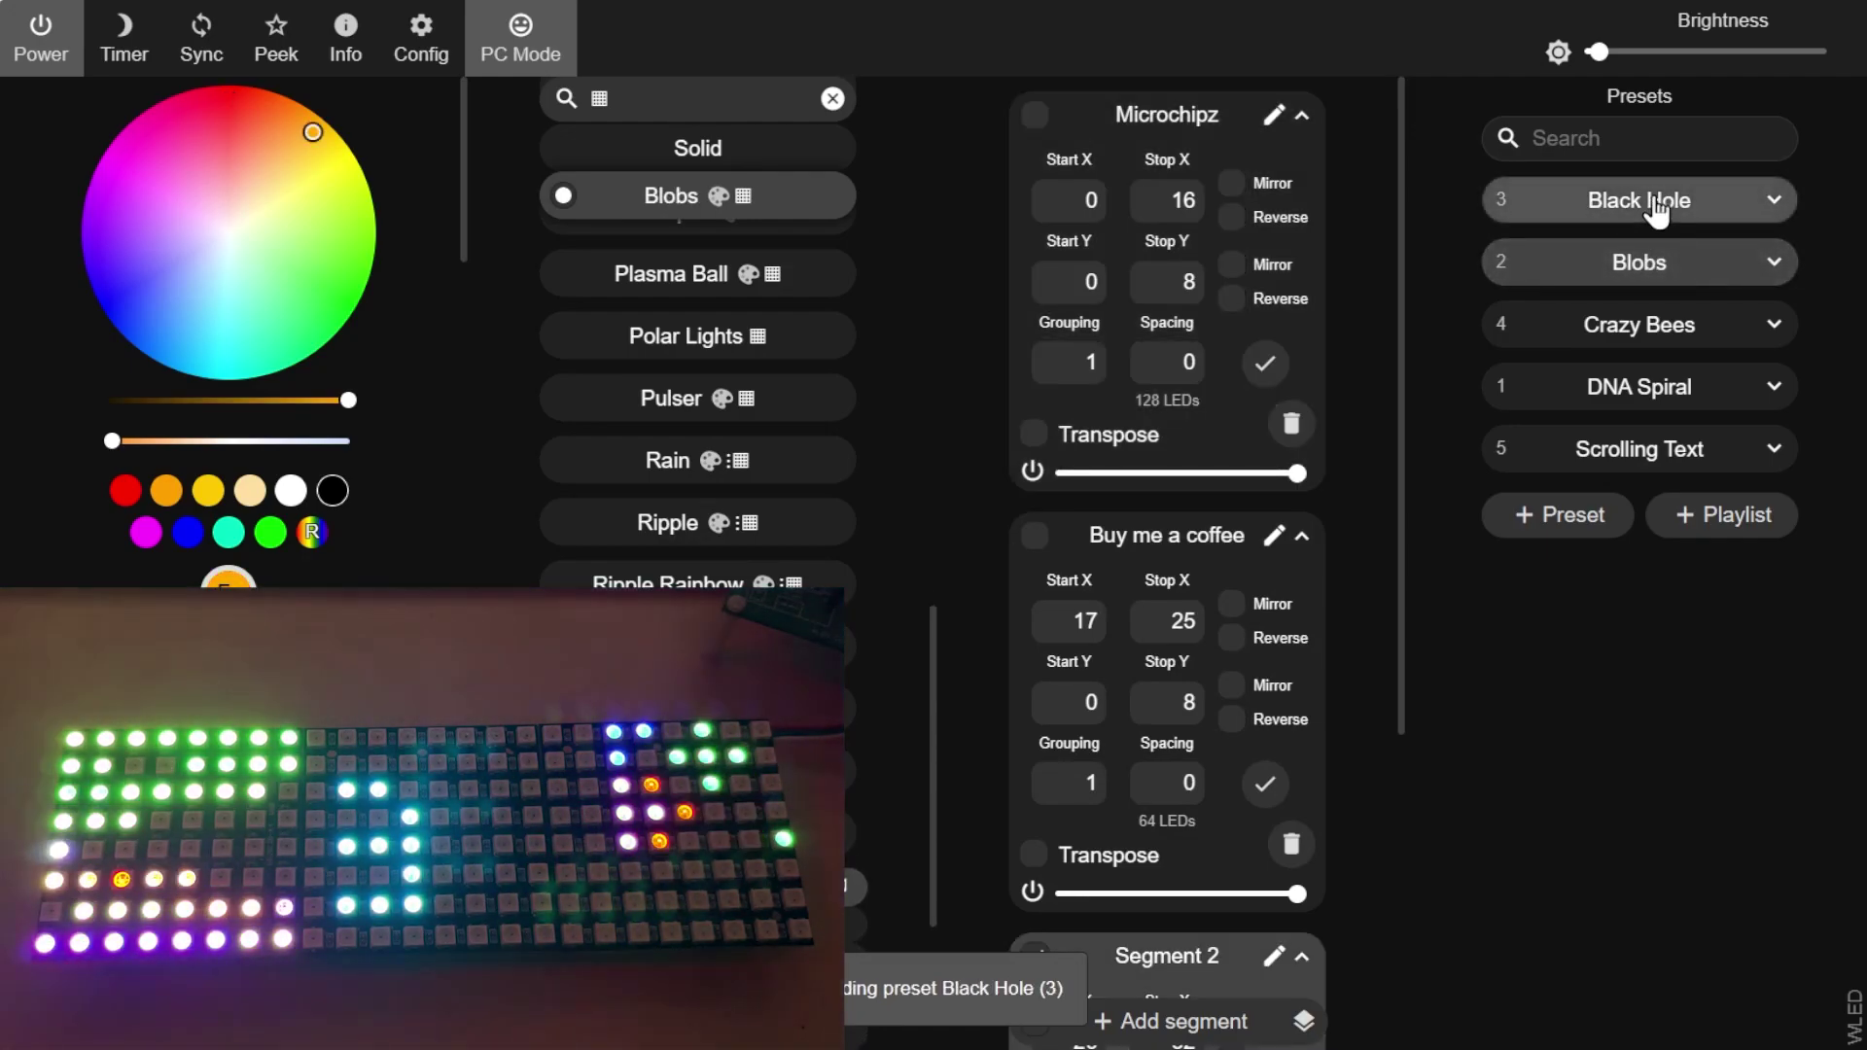
click(1655, 280)
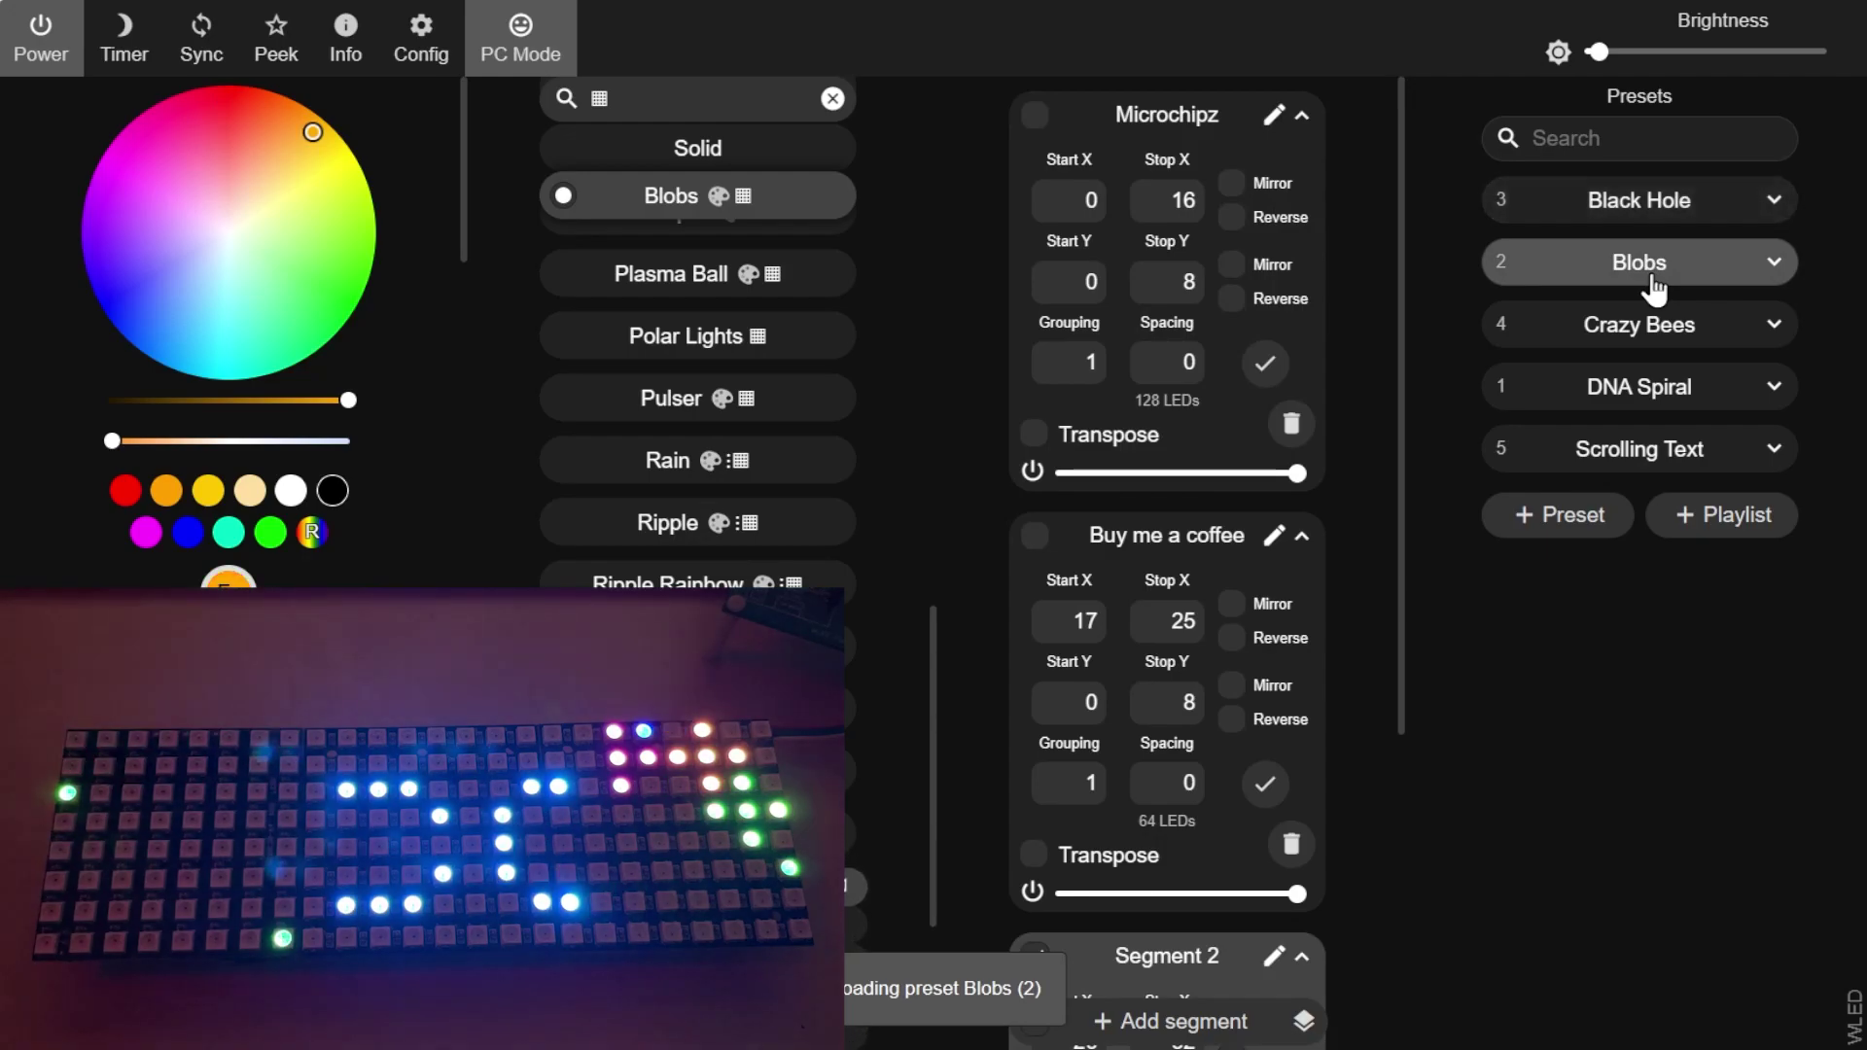
click(1650, 342)
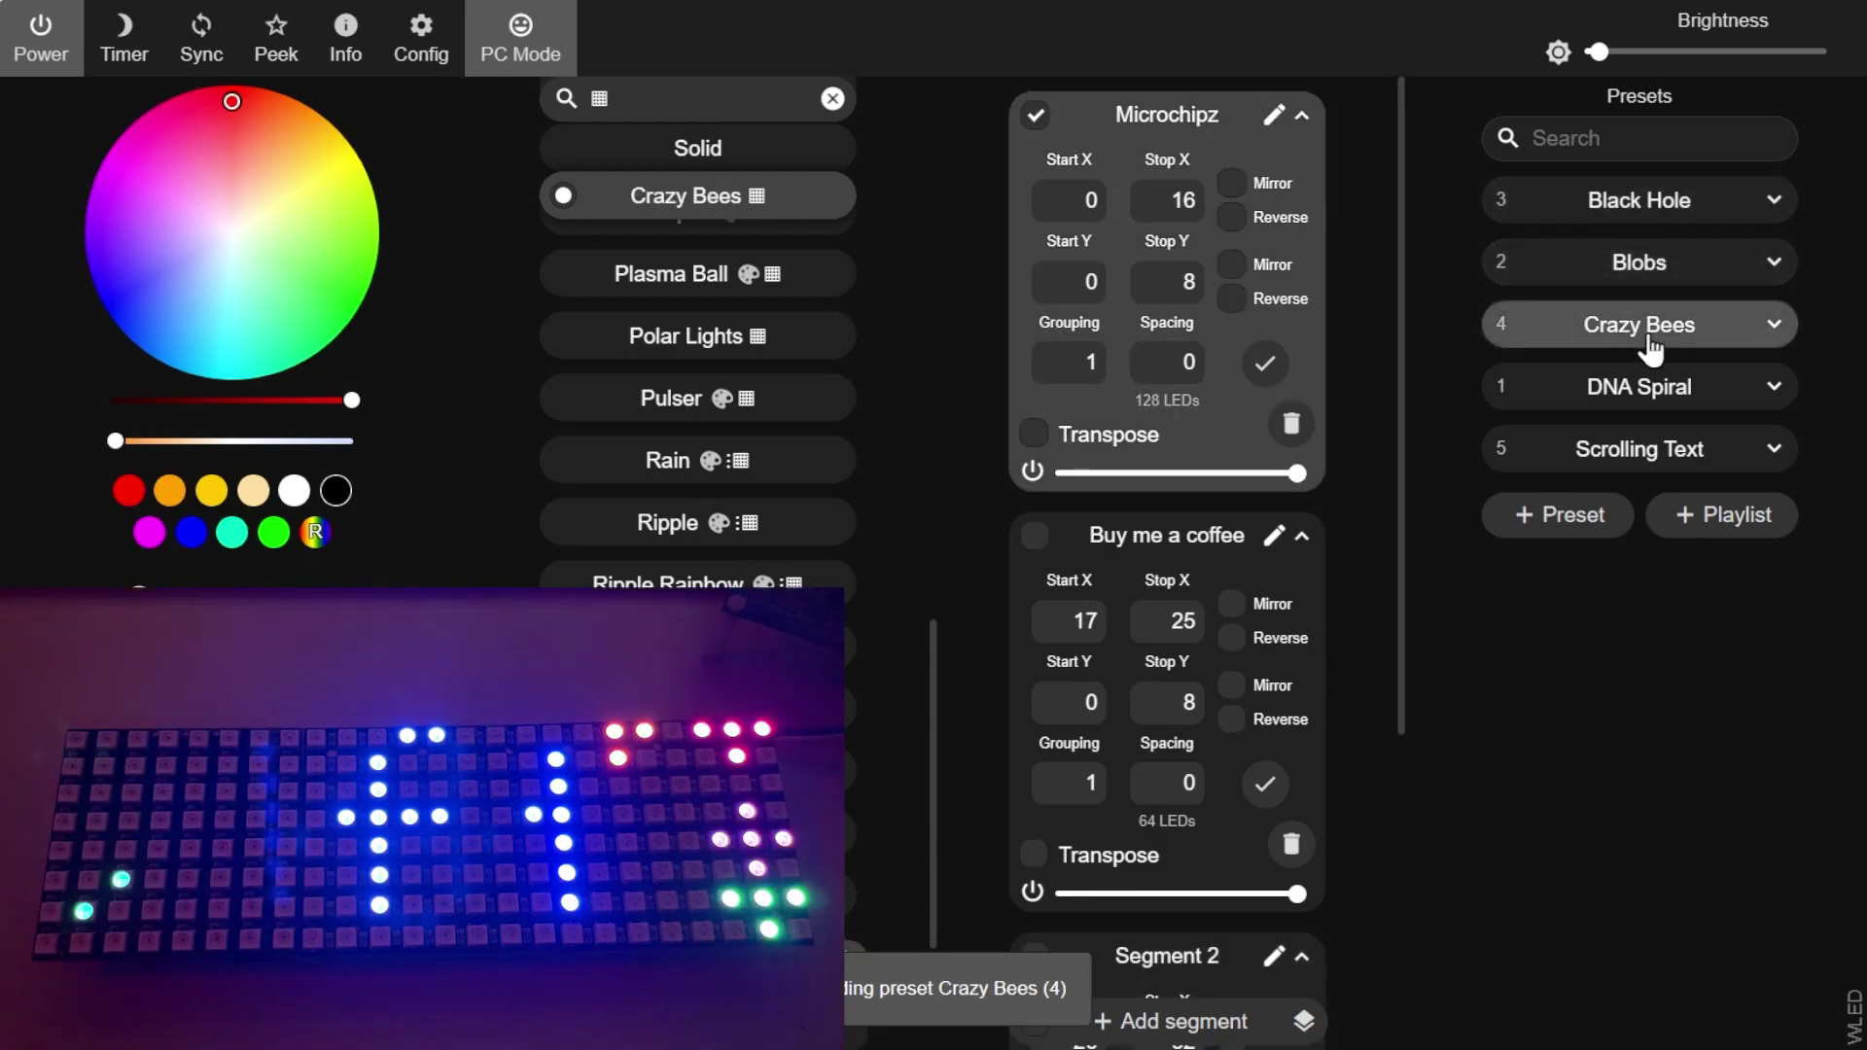
click(1653, 406)
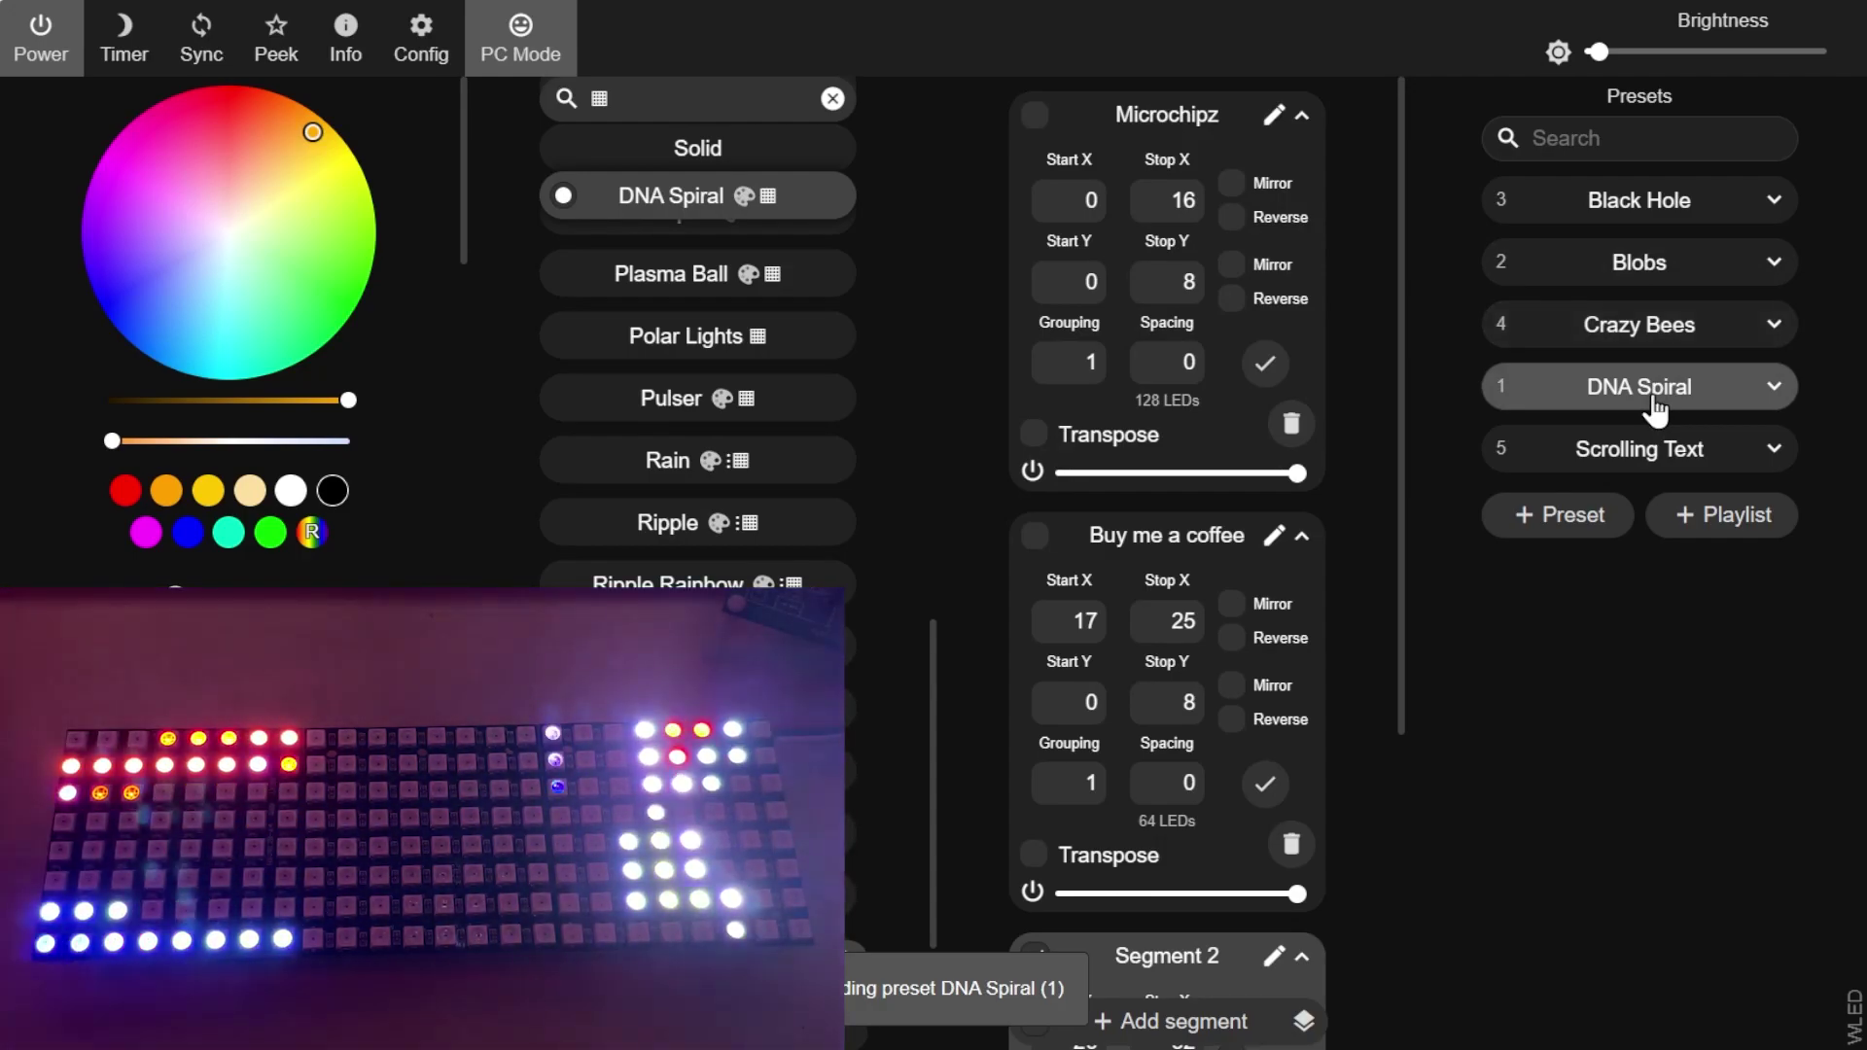
click(1648, 452)
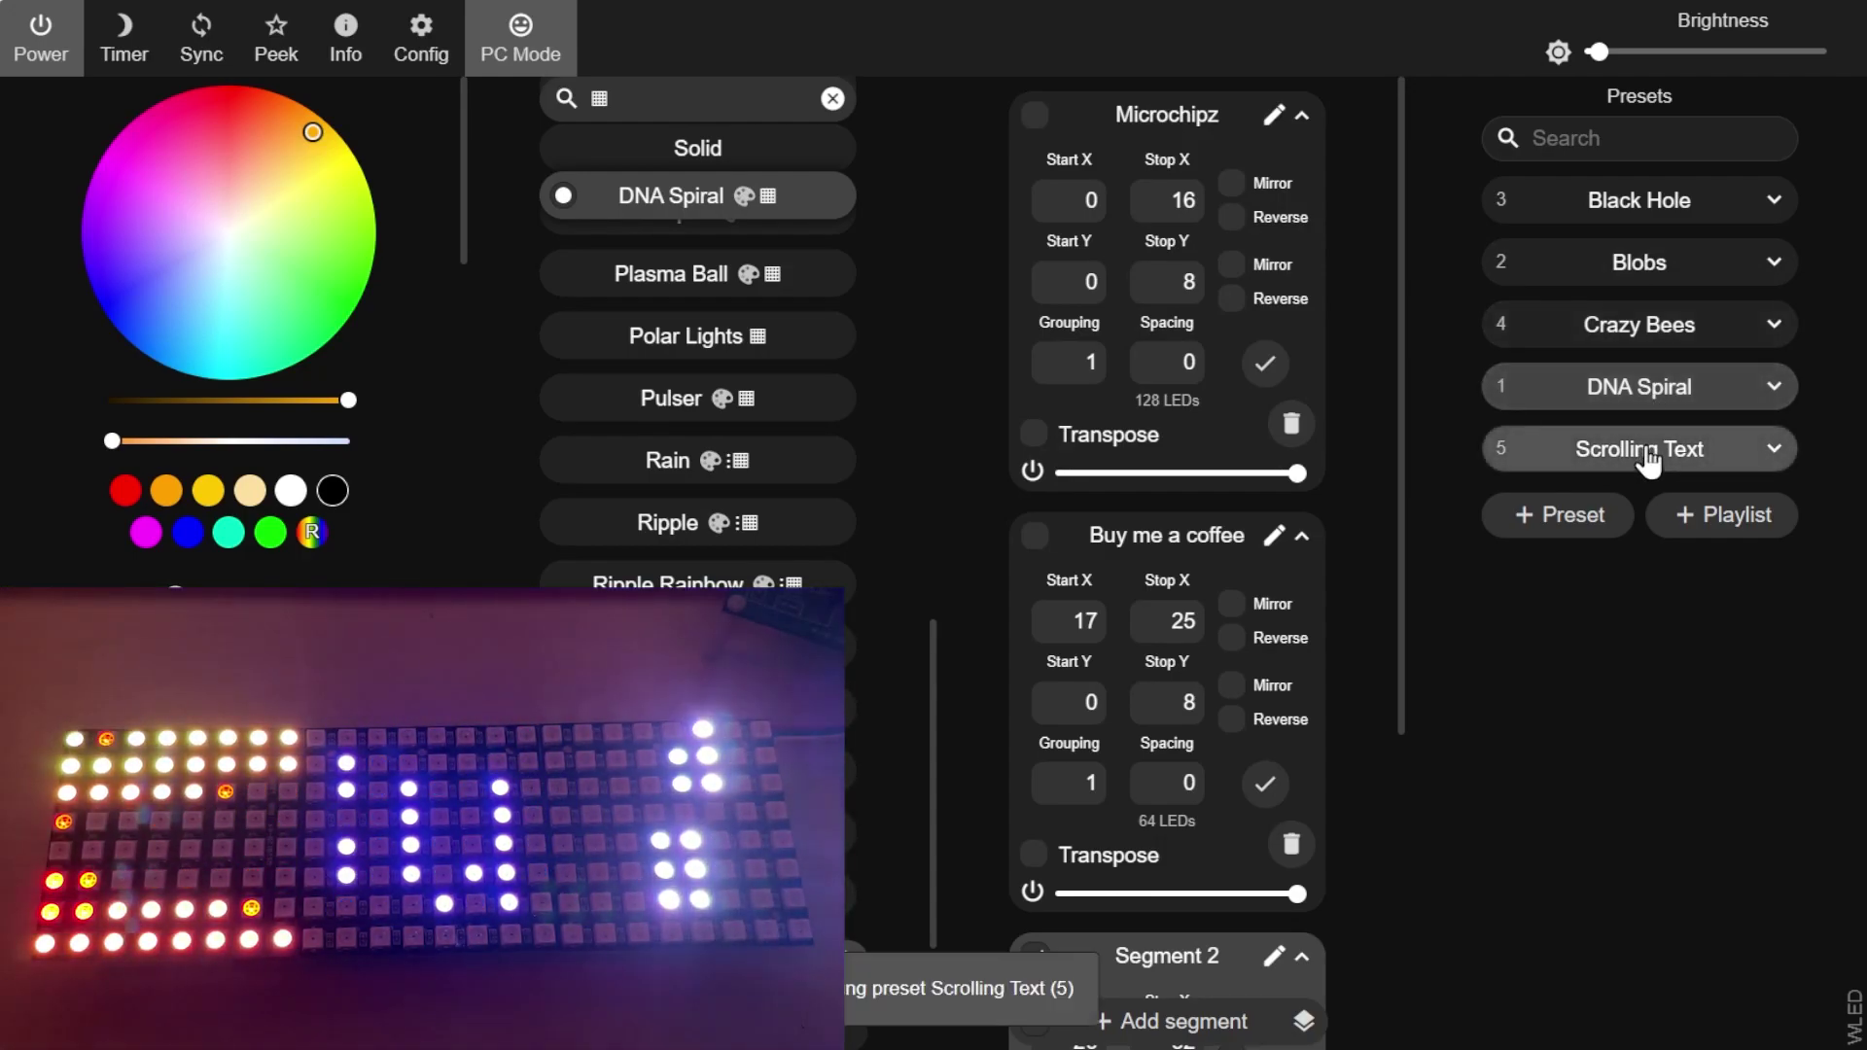
click(1633, 220)
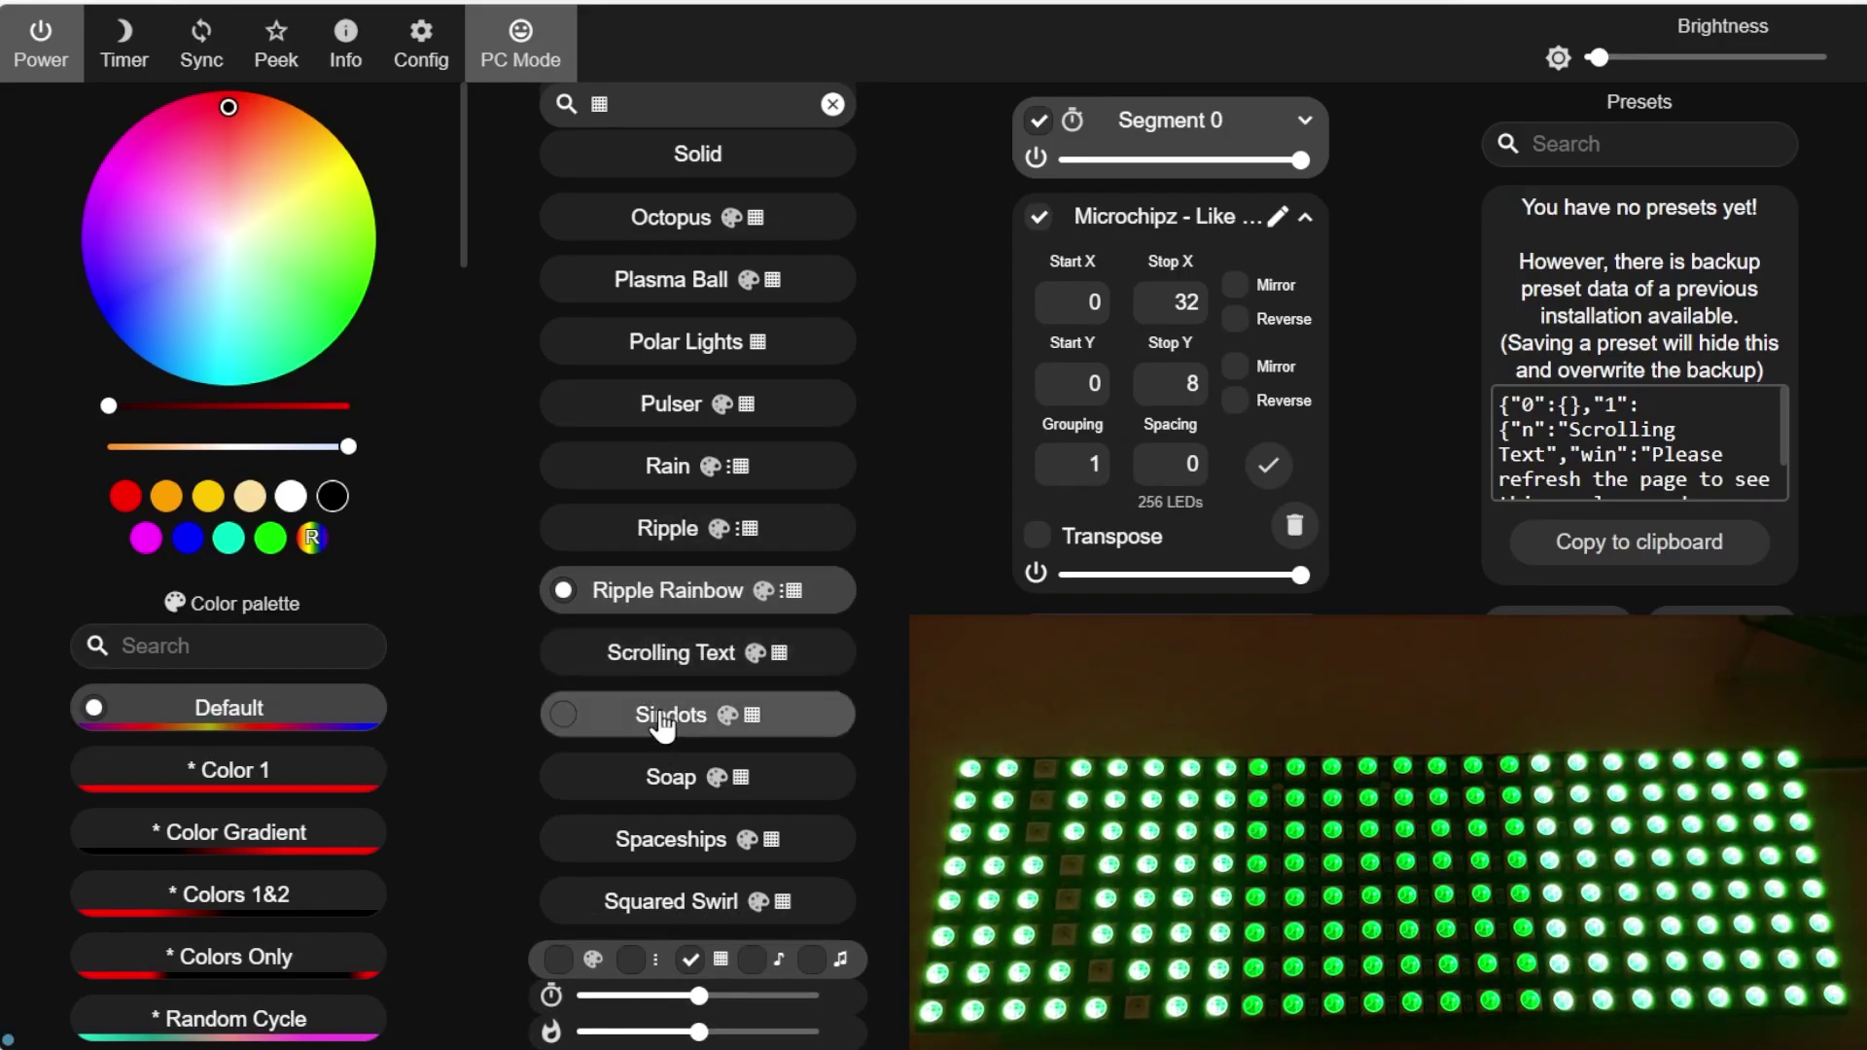
Try the Sindots, Soap, Spaceships and Julia effects on the matrix.
click(662, 720)
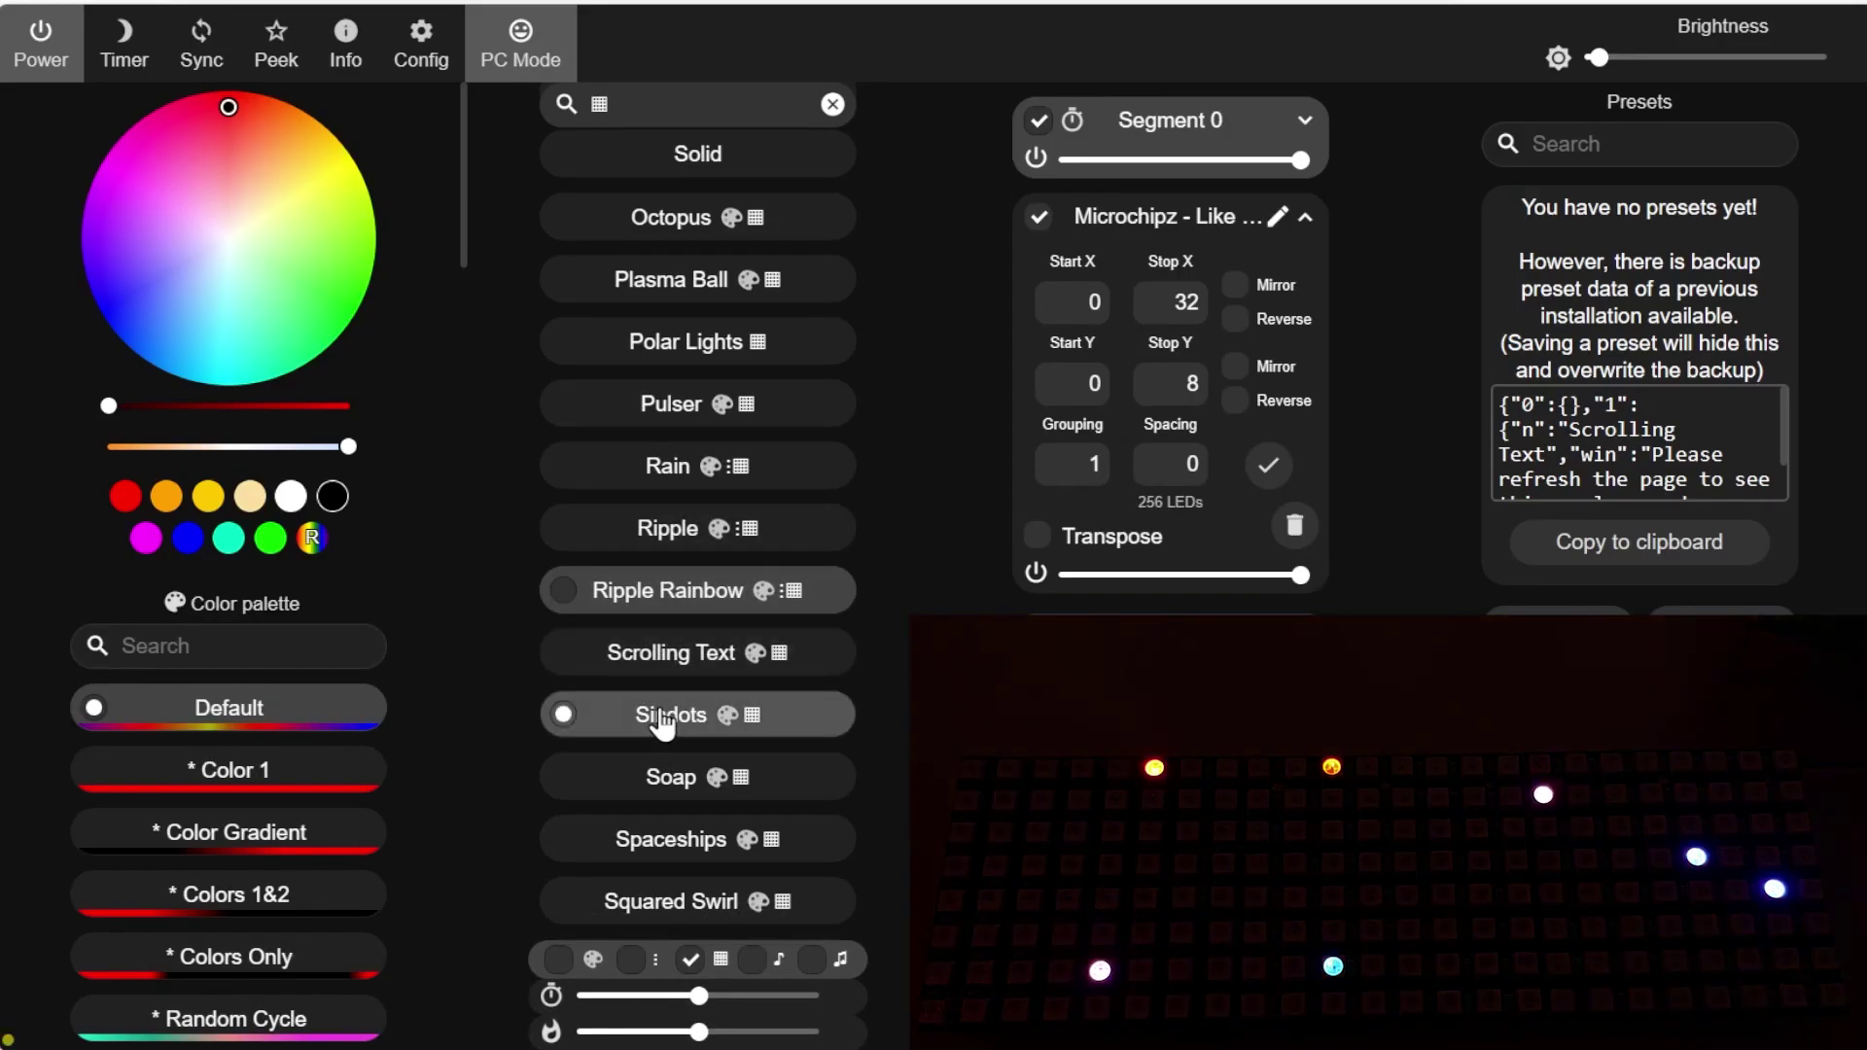
click(666, 782)
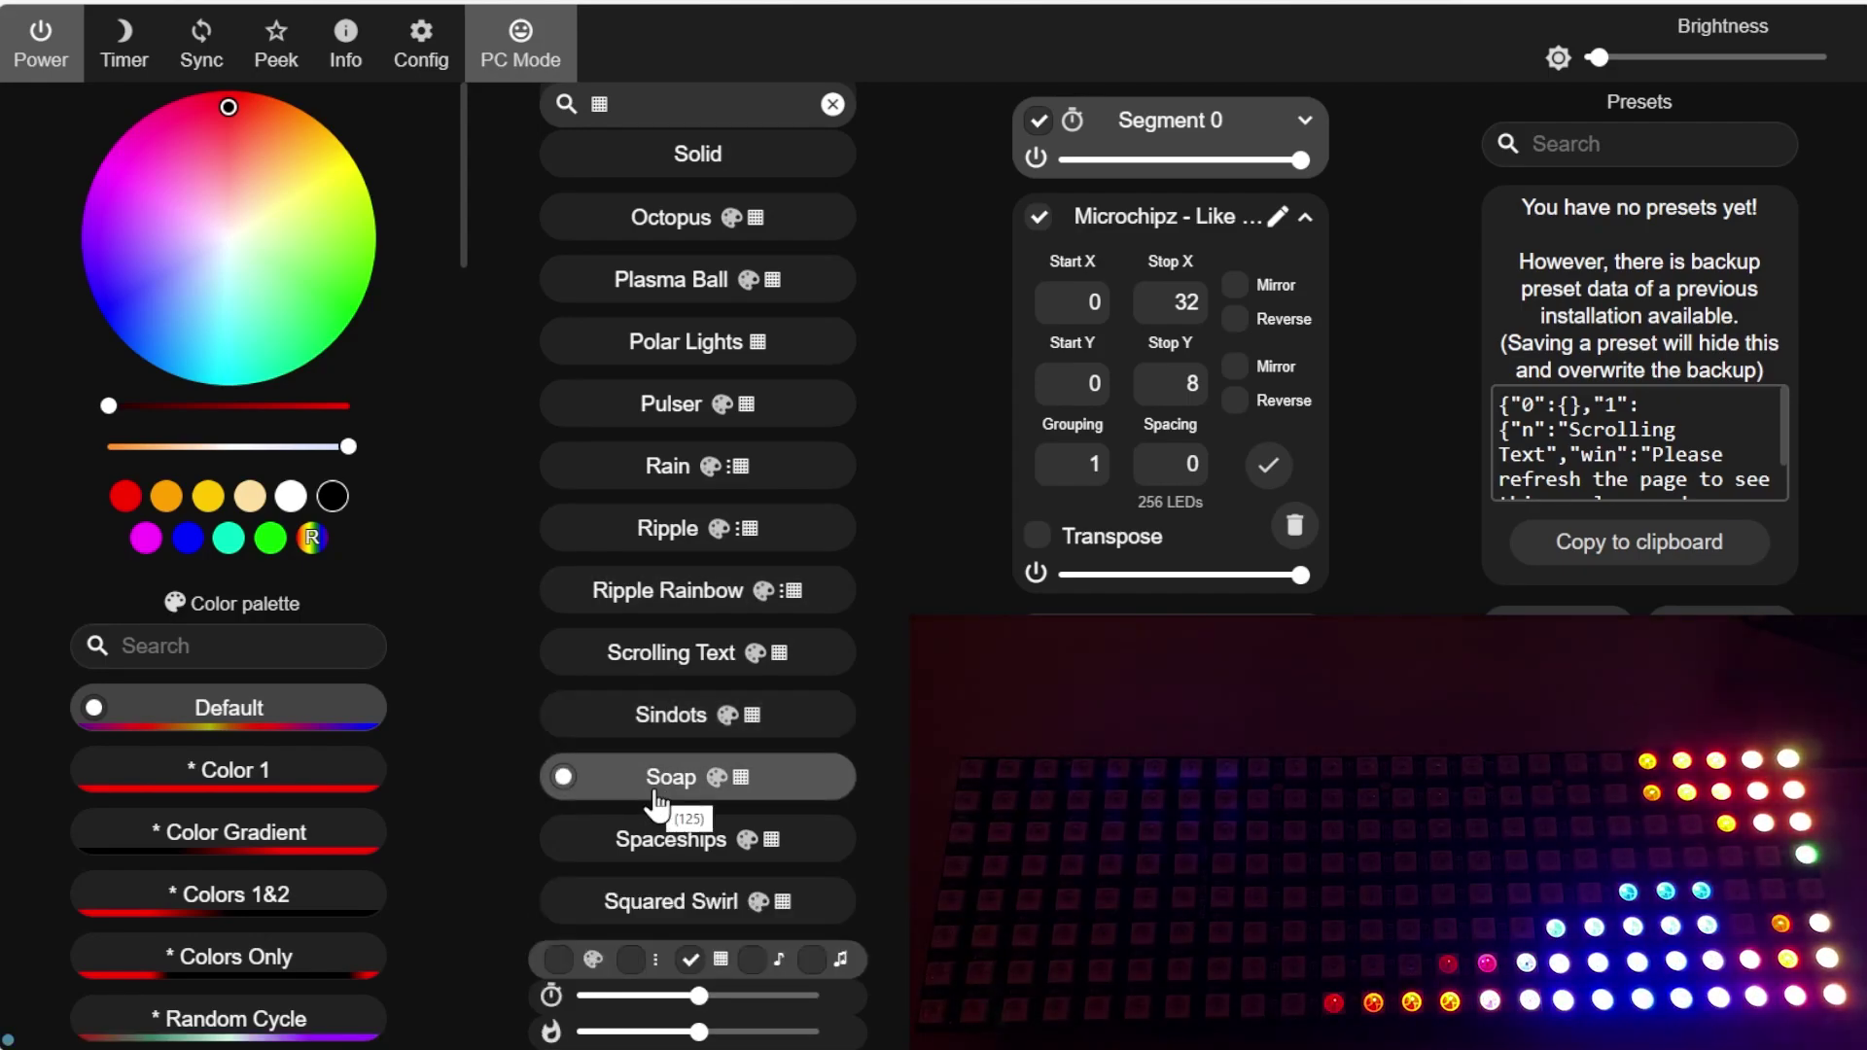
click(669, 863)
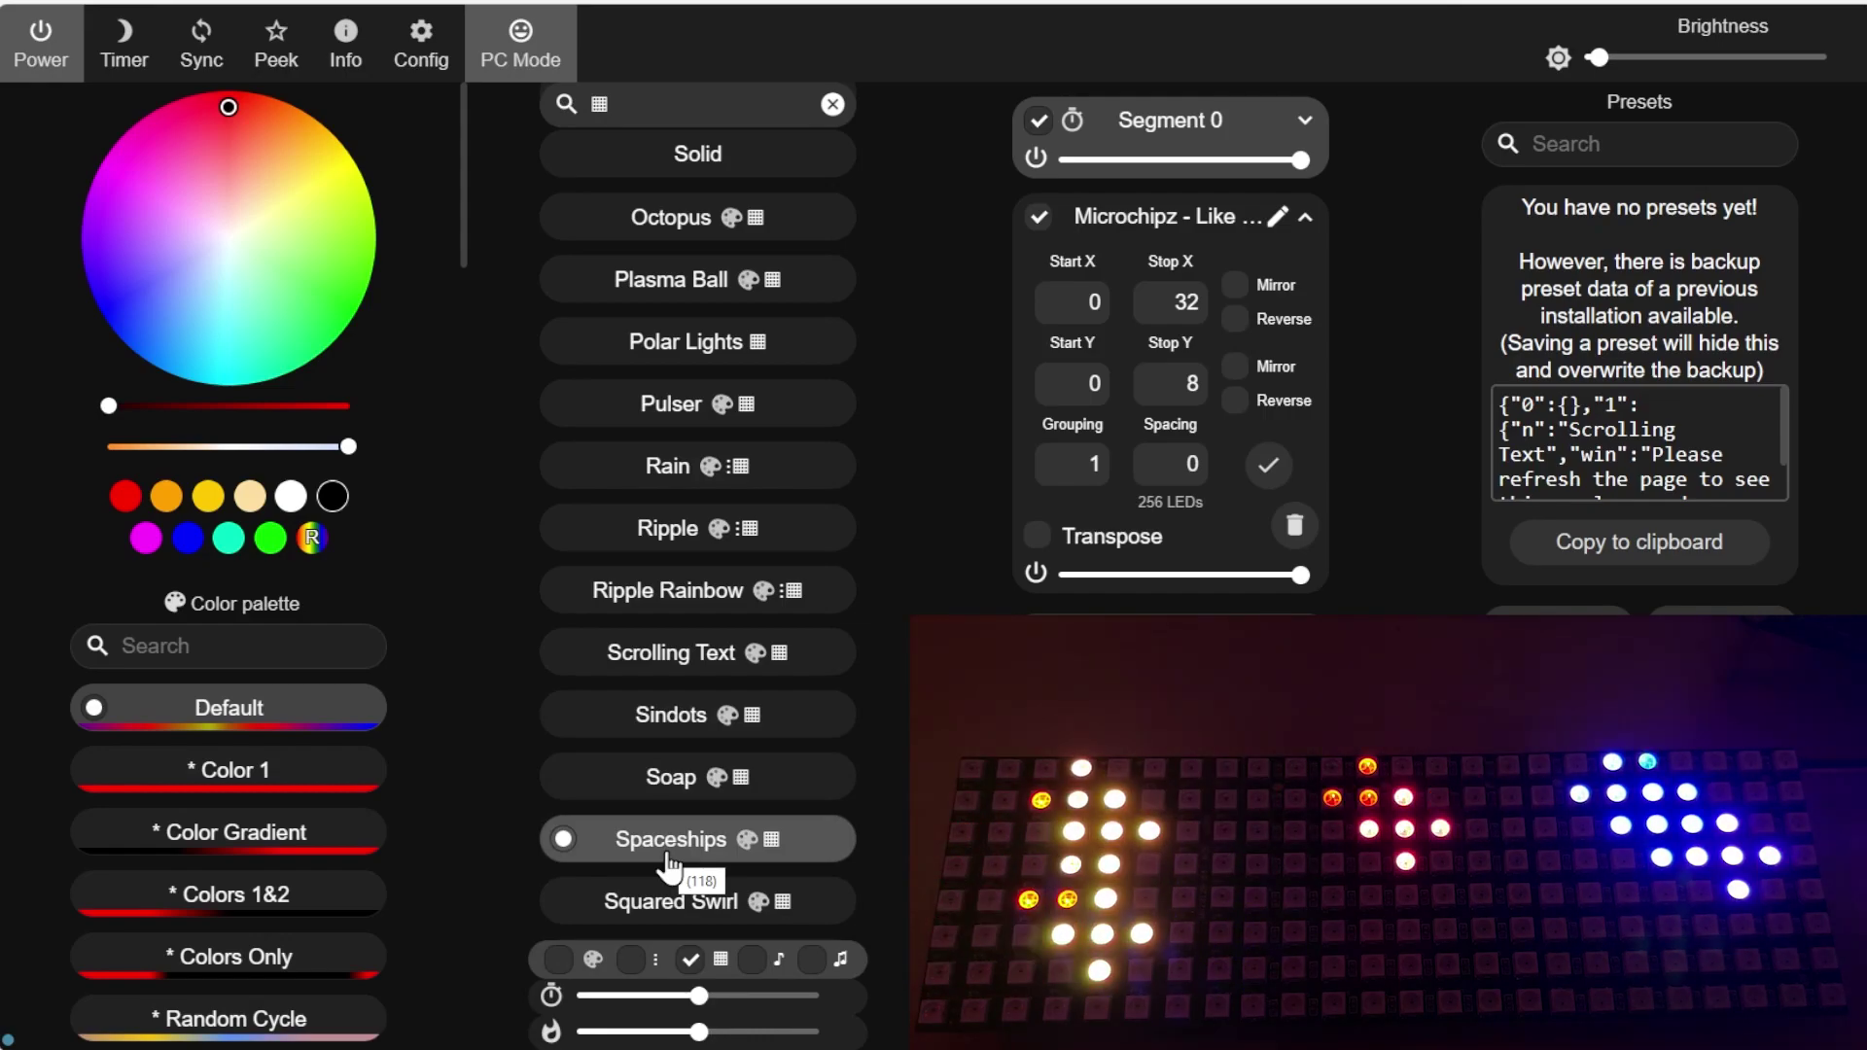
scroll(694, 387, up, 3)
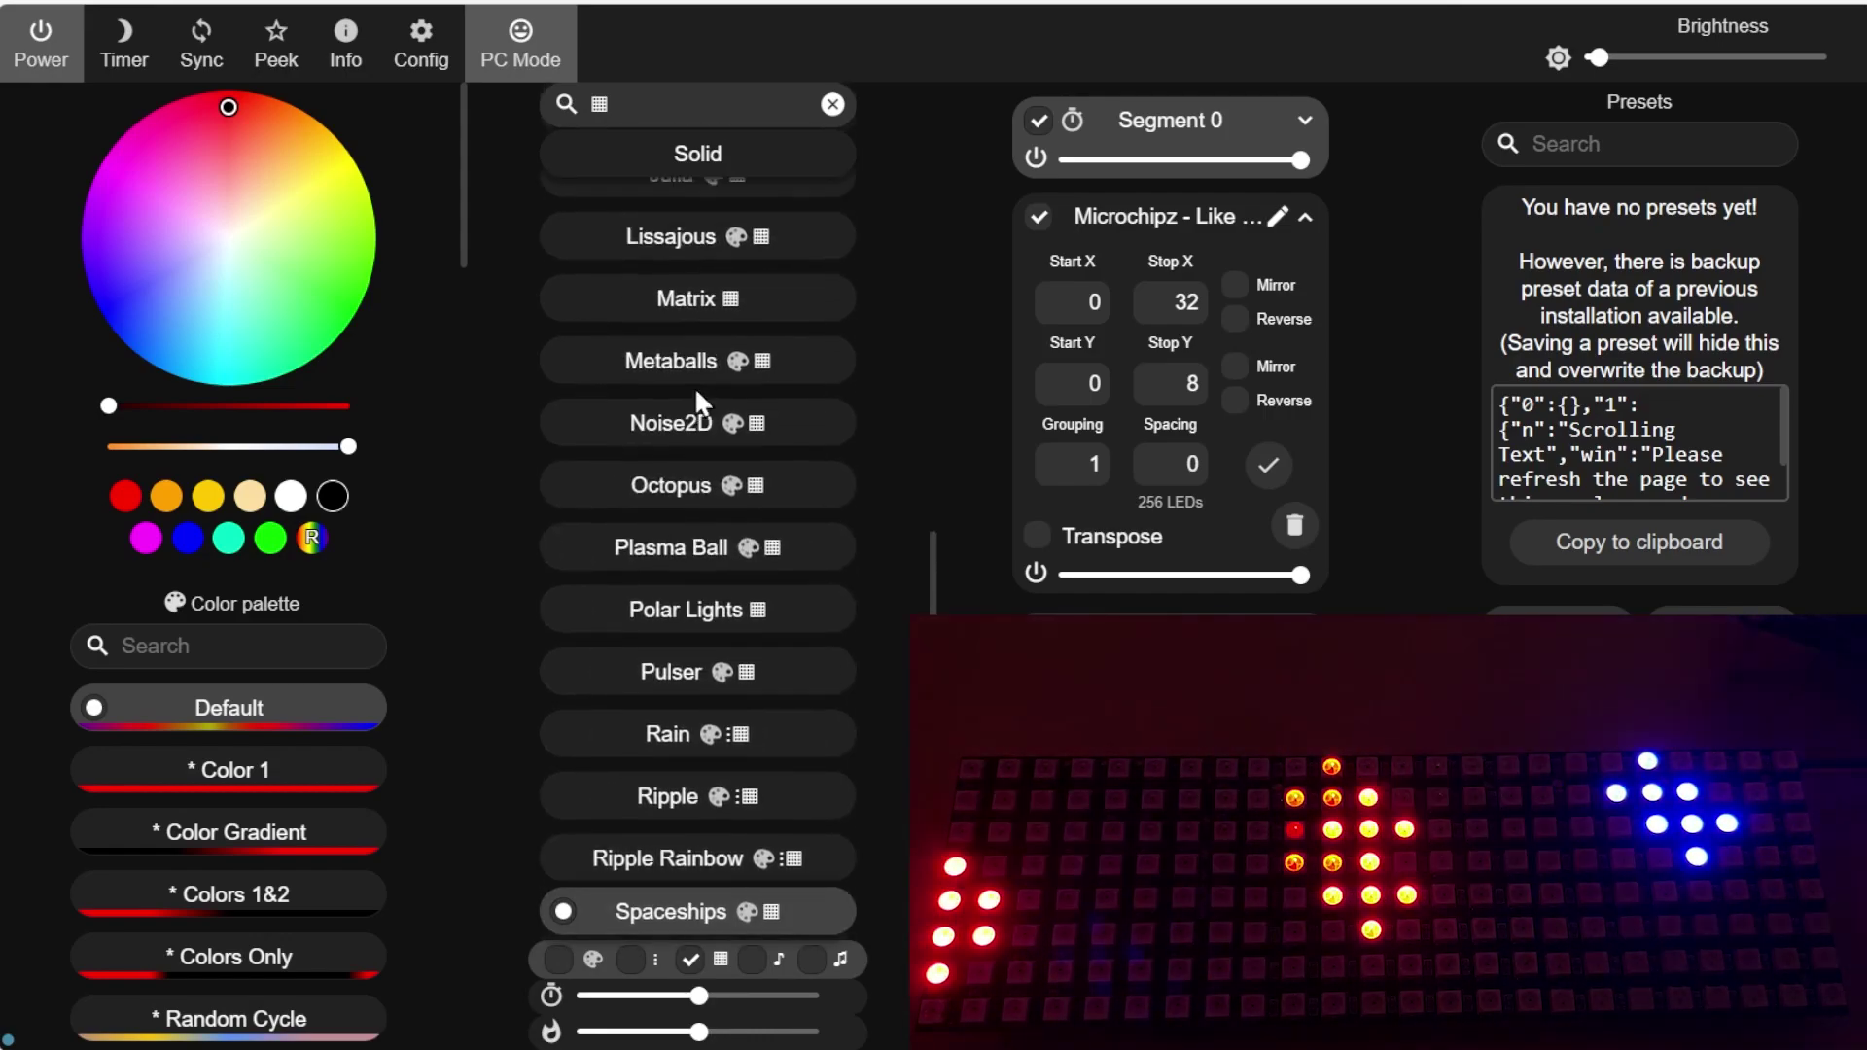
click(694, 272)
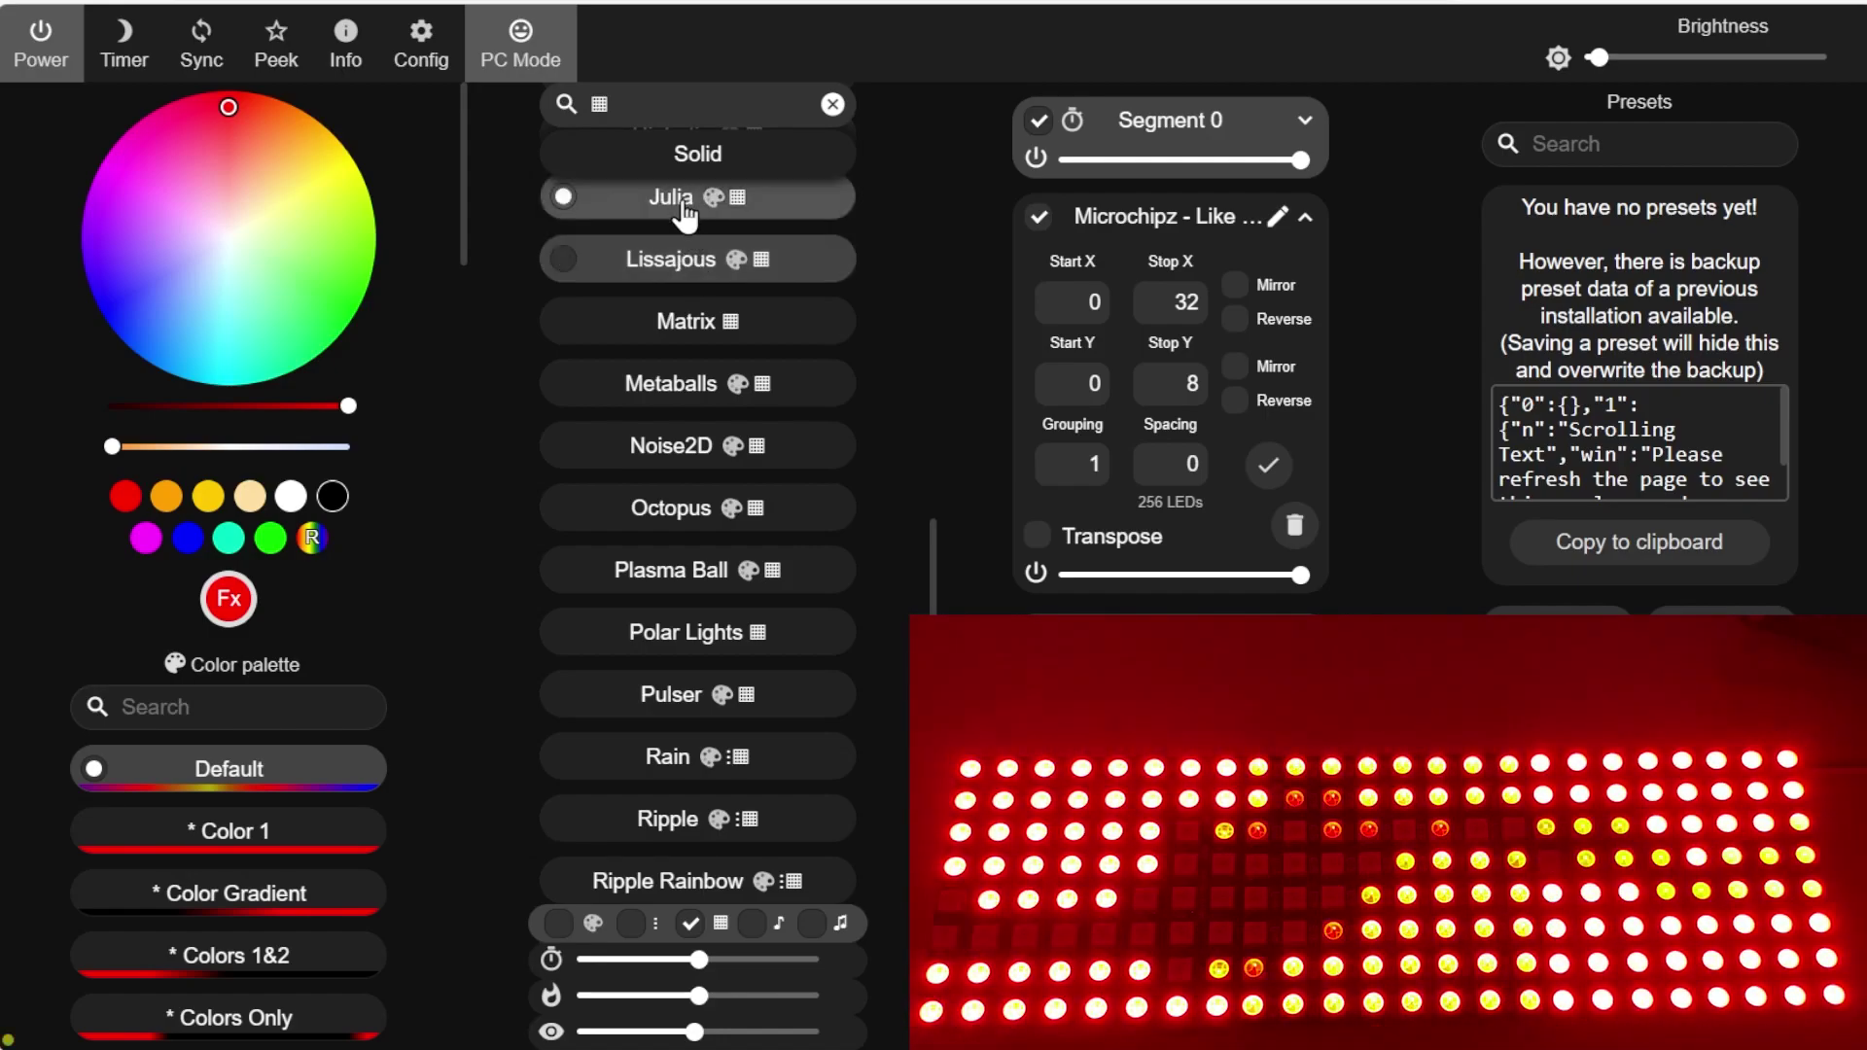
Try Ghost Rider, Funky Plank, Frizzles and Drift Rose, finishing on Colored Bursts.
scroll(769, 407, up, 3)
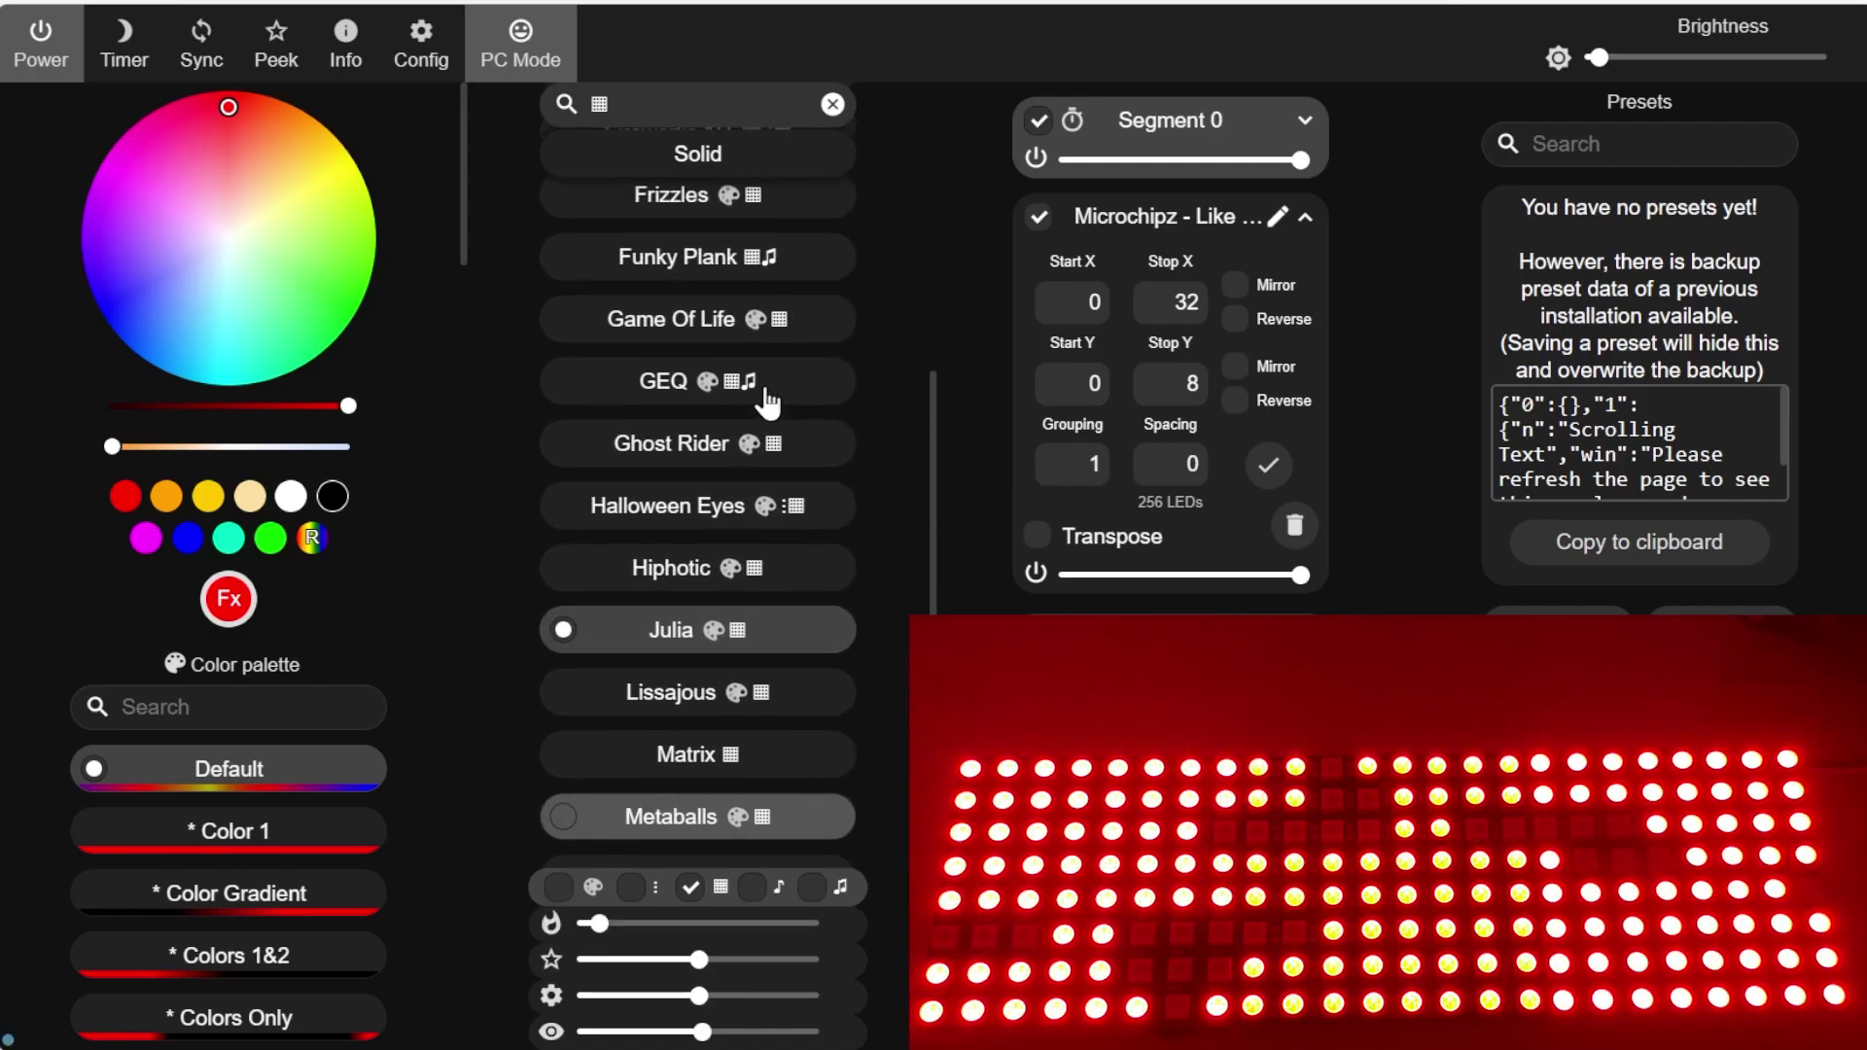
click(677, 470)
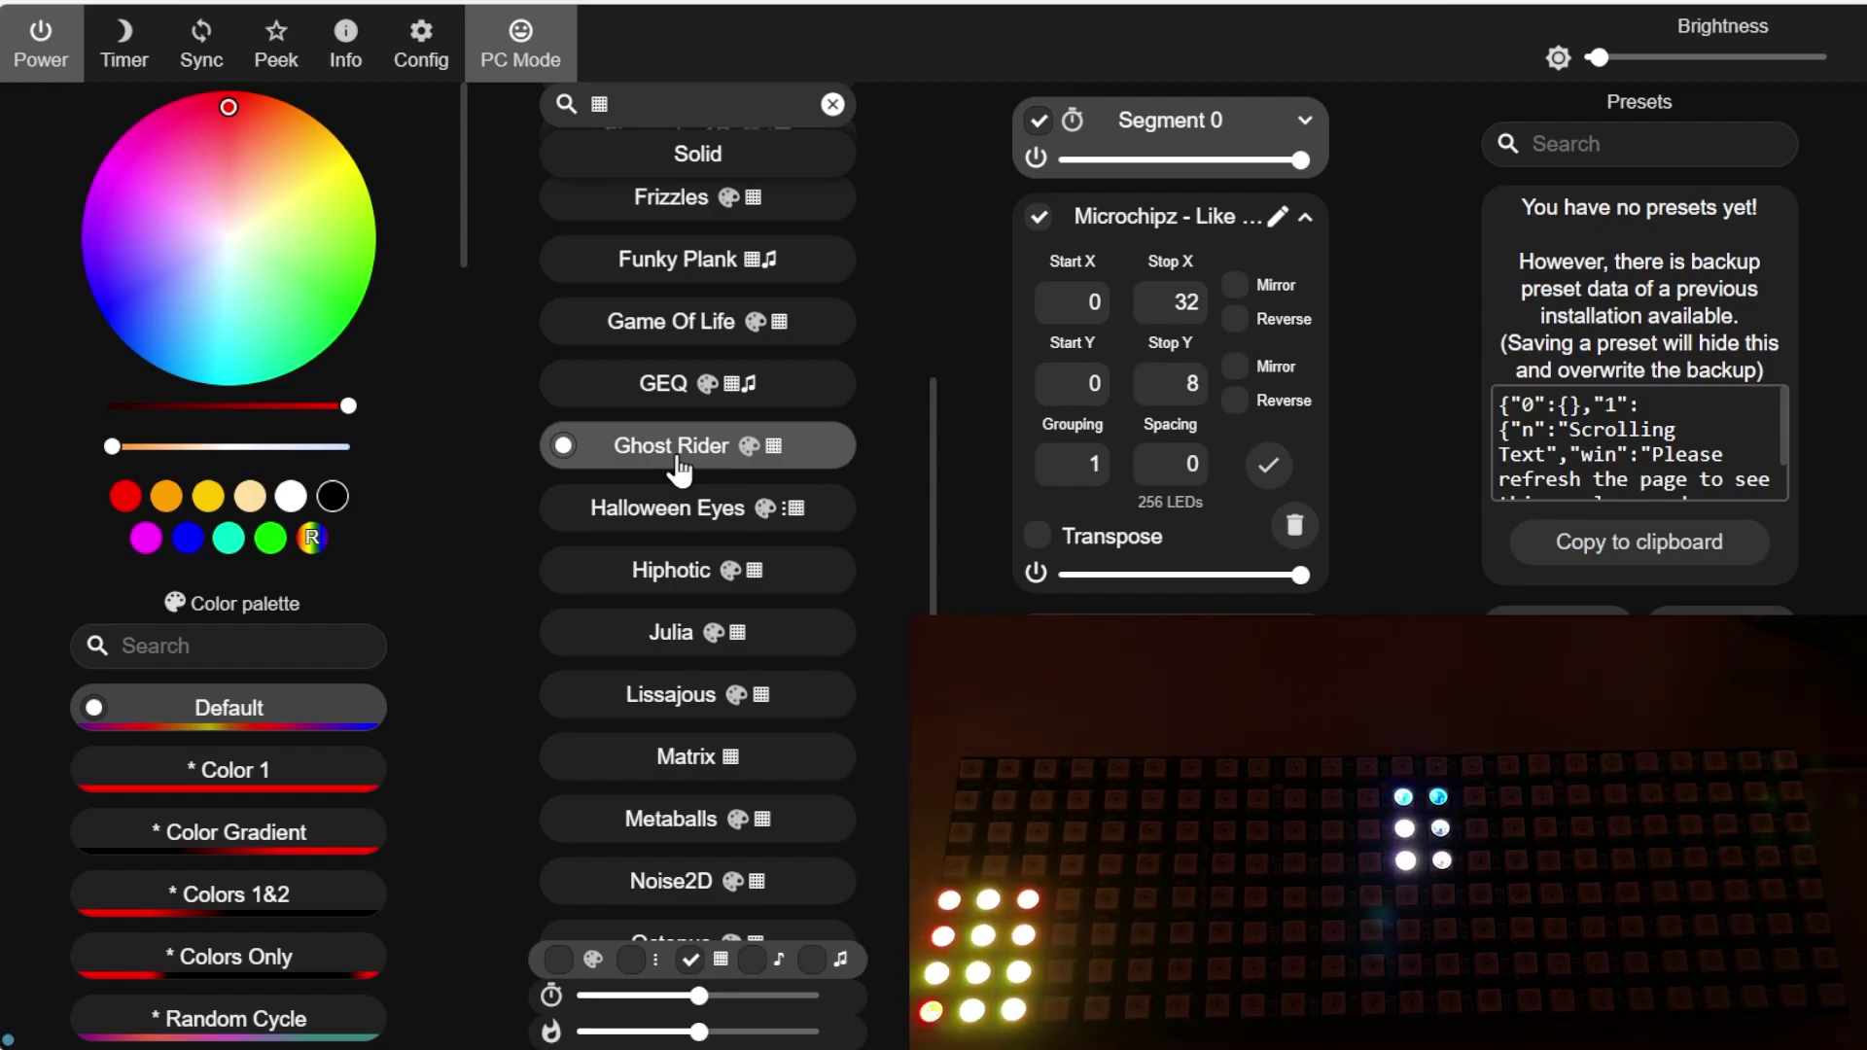
click(678, 282)
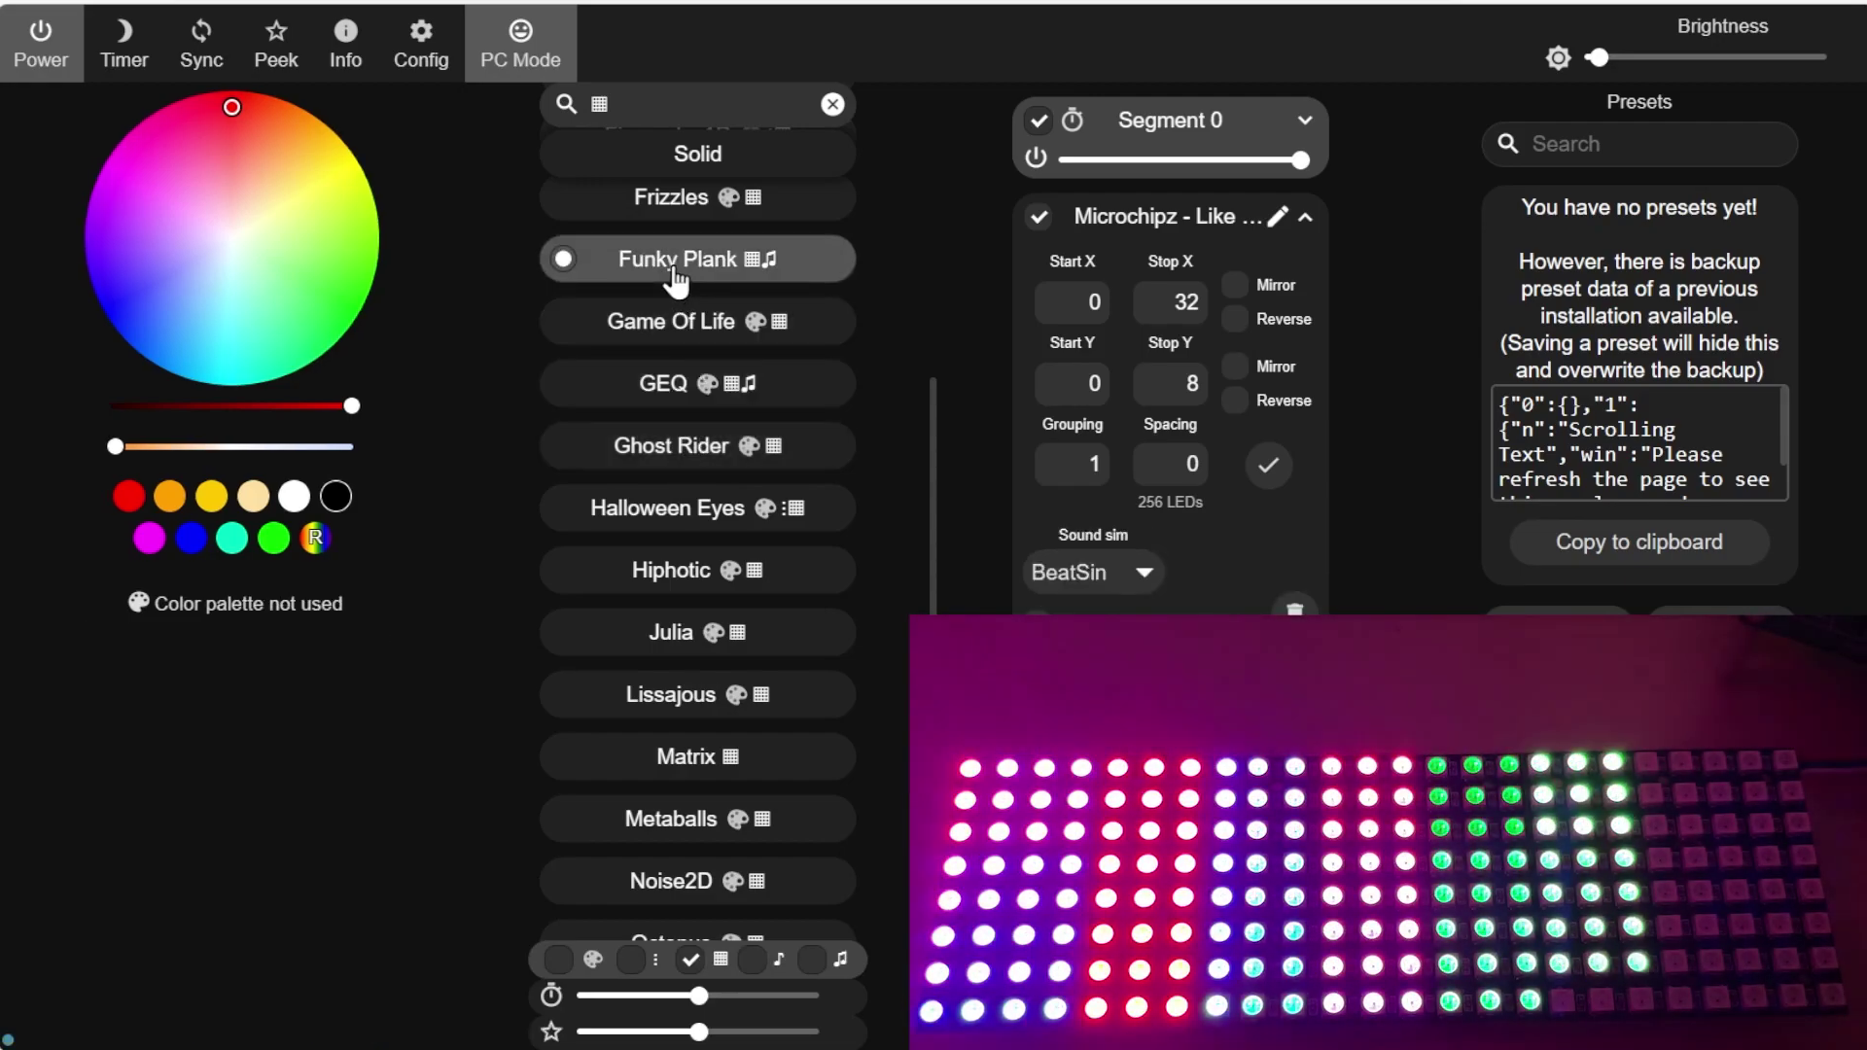
click(695, 202)
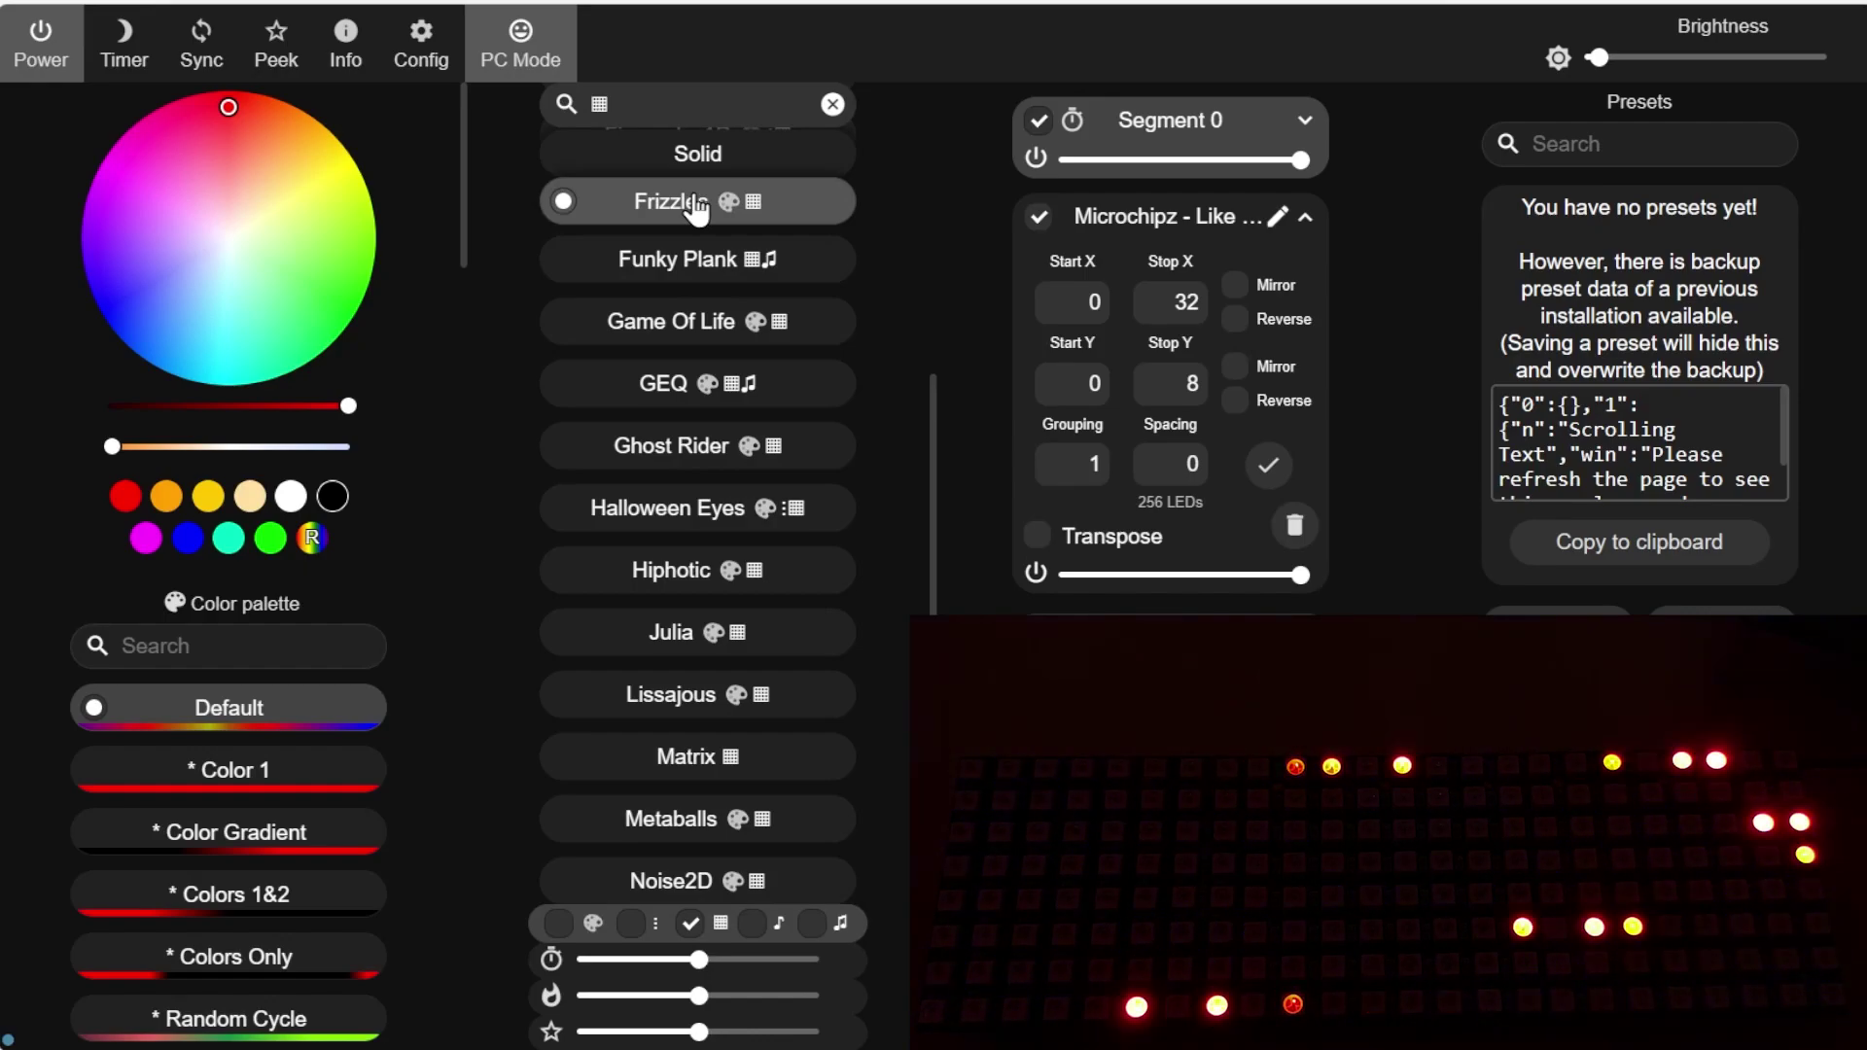
scroll(696, 209, up, 3)
click(689, 251)
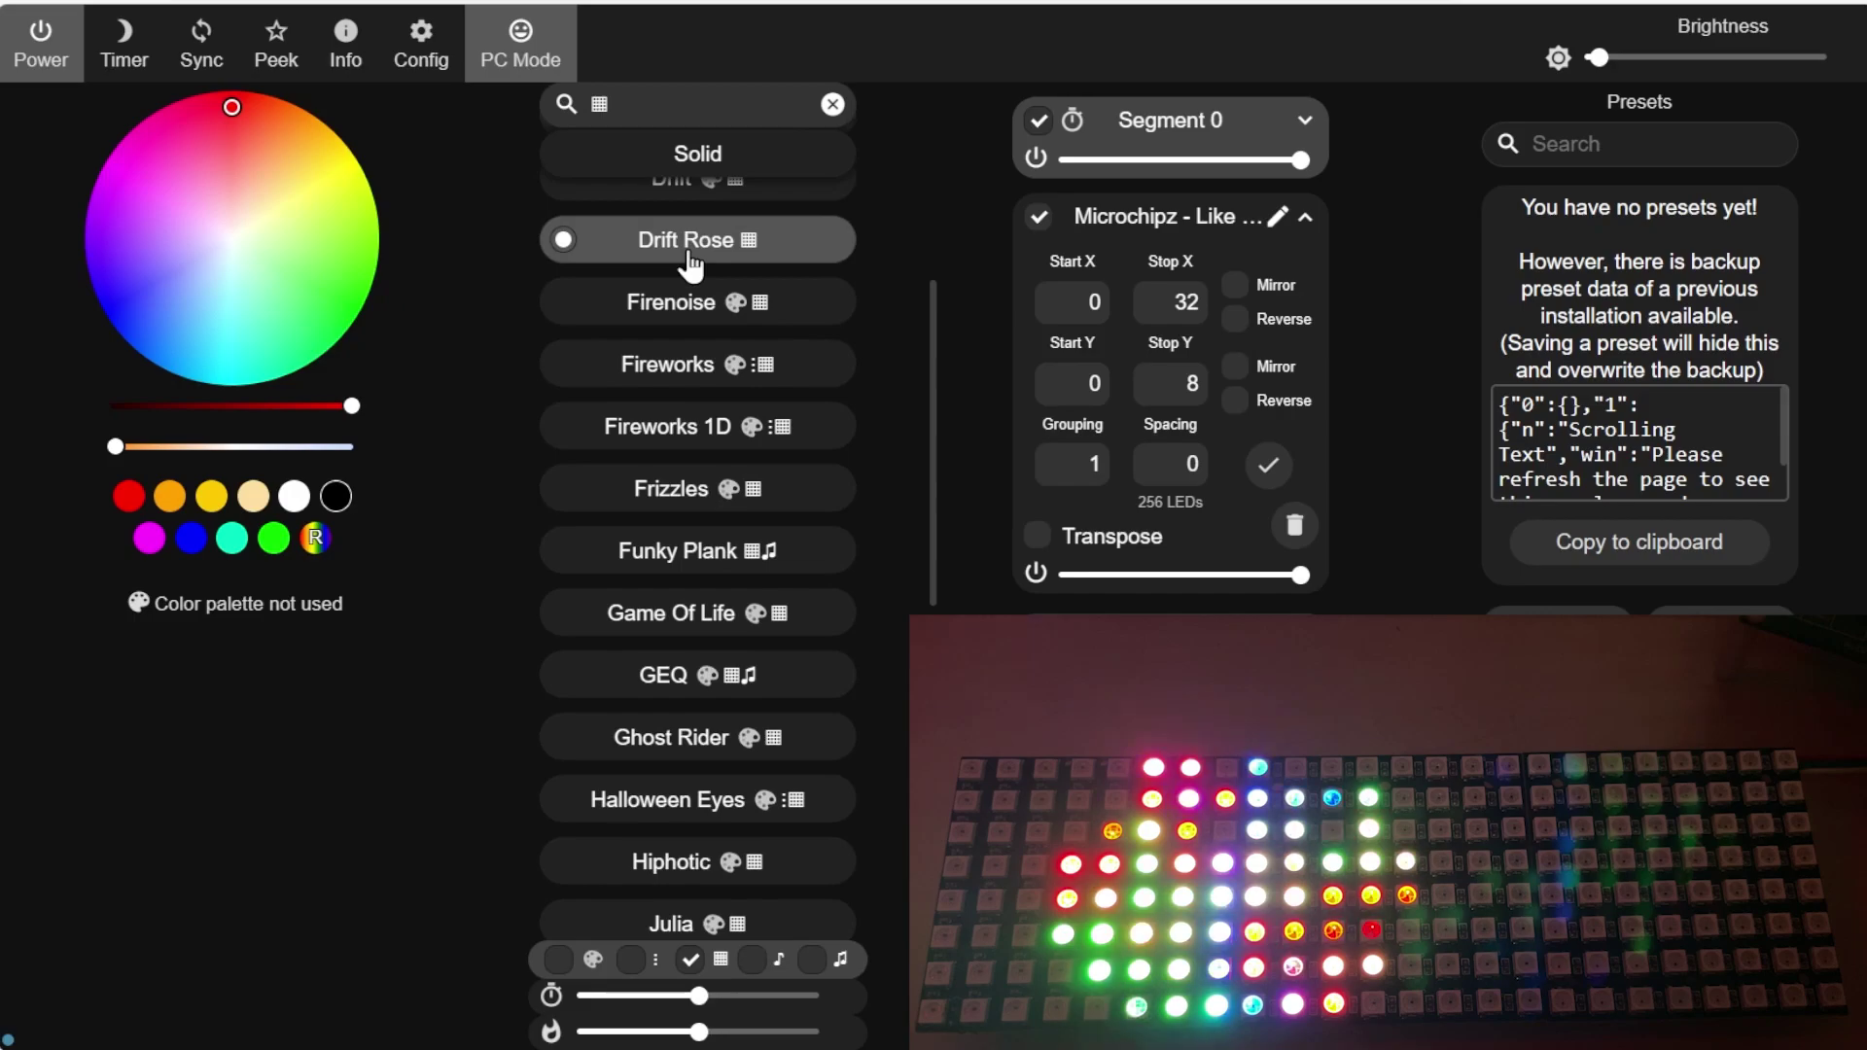
scroll(700, 292, up, 5)
click(696, 311)
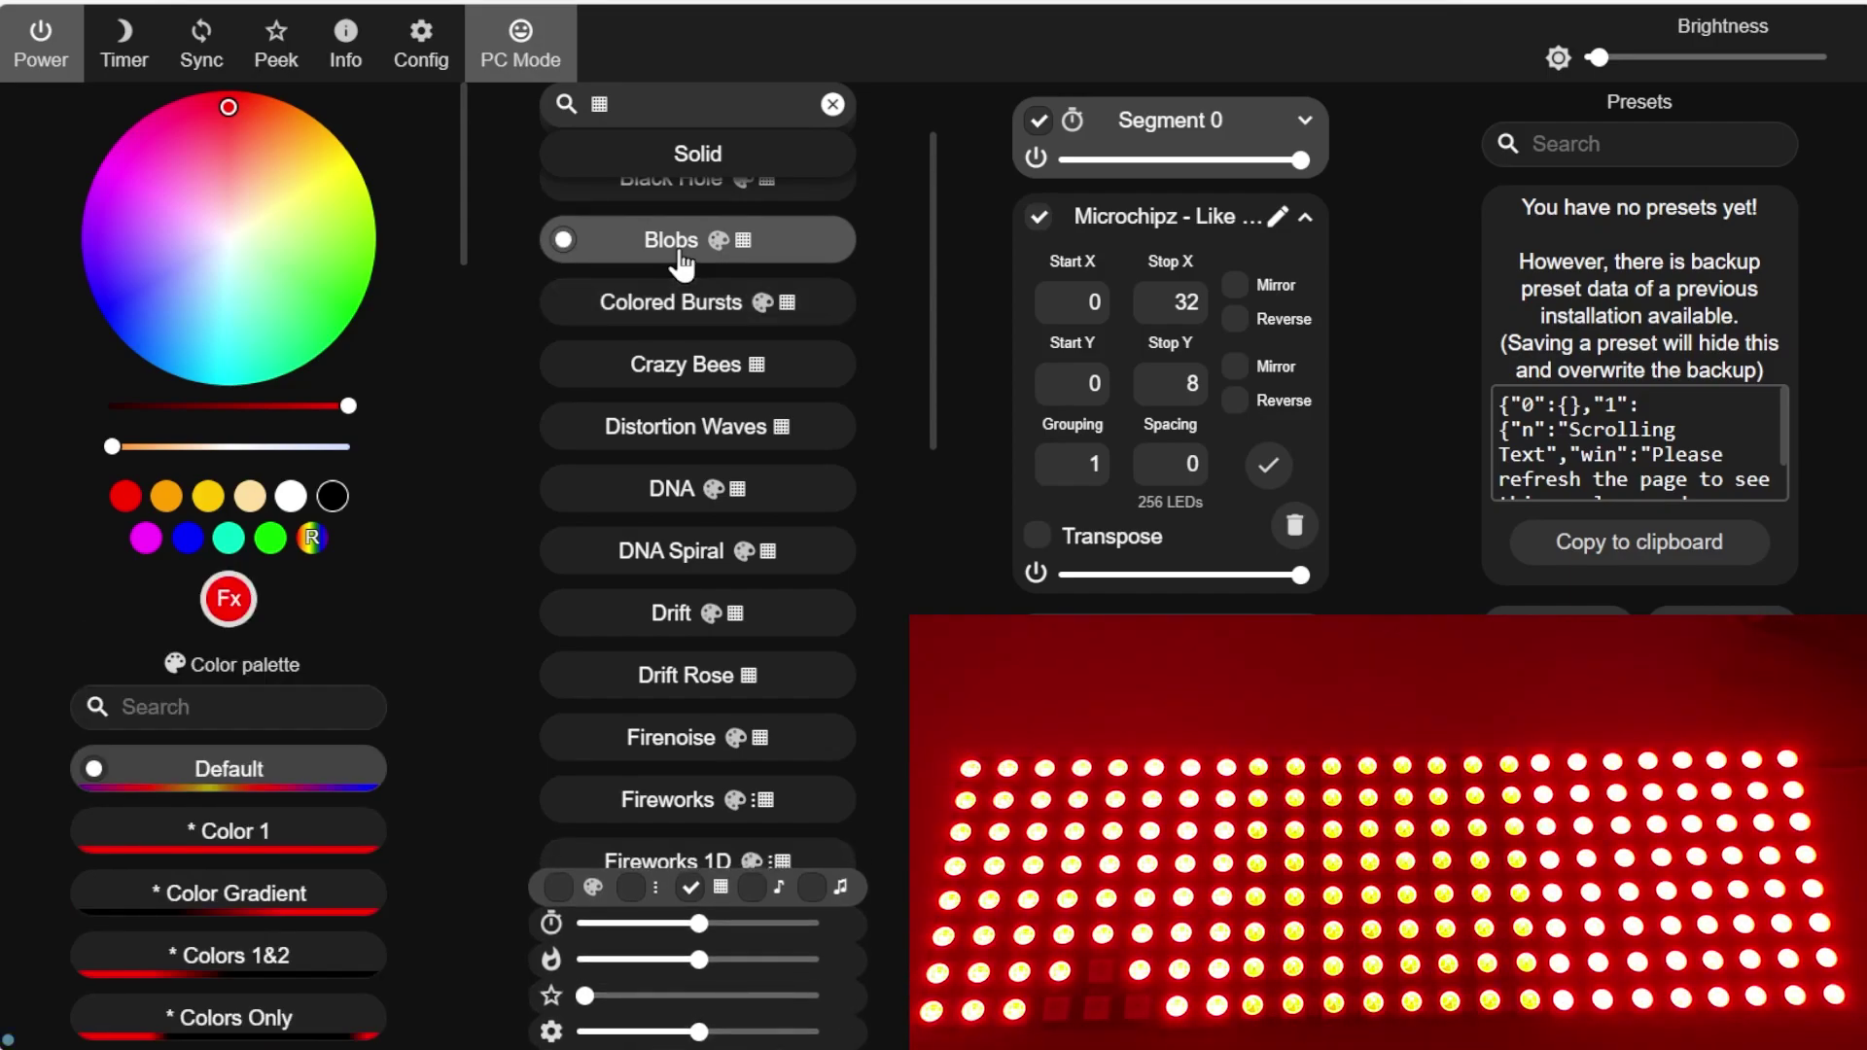
Cycle through Akemi, Distortion Waves, DNA Spiral and Drift, then leave Scrolling Text running.
scroll(684, 263, up, 2)
click(681, 276)
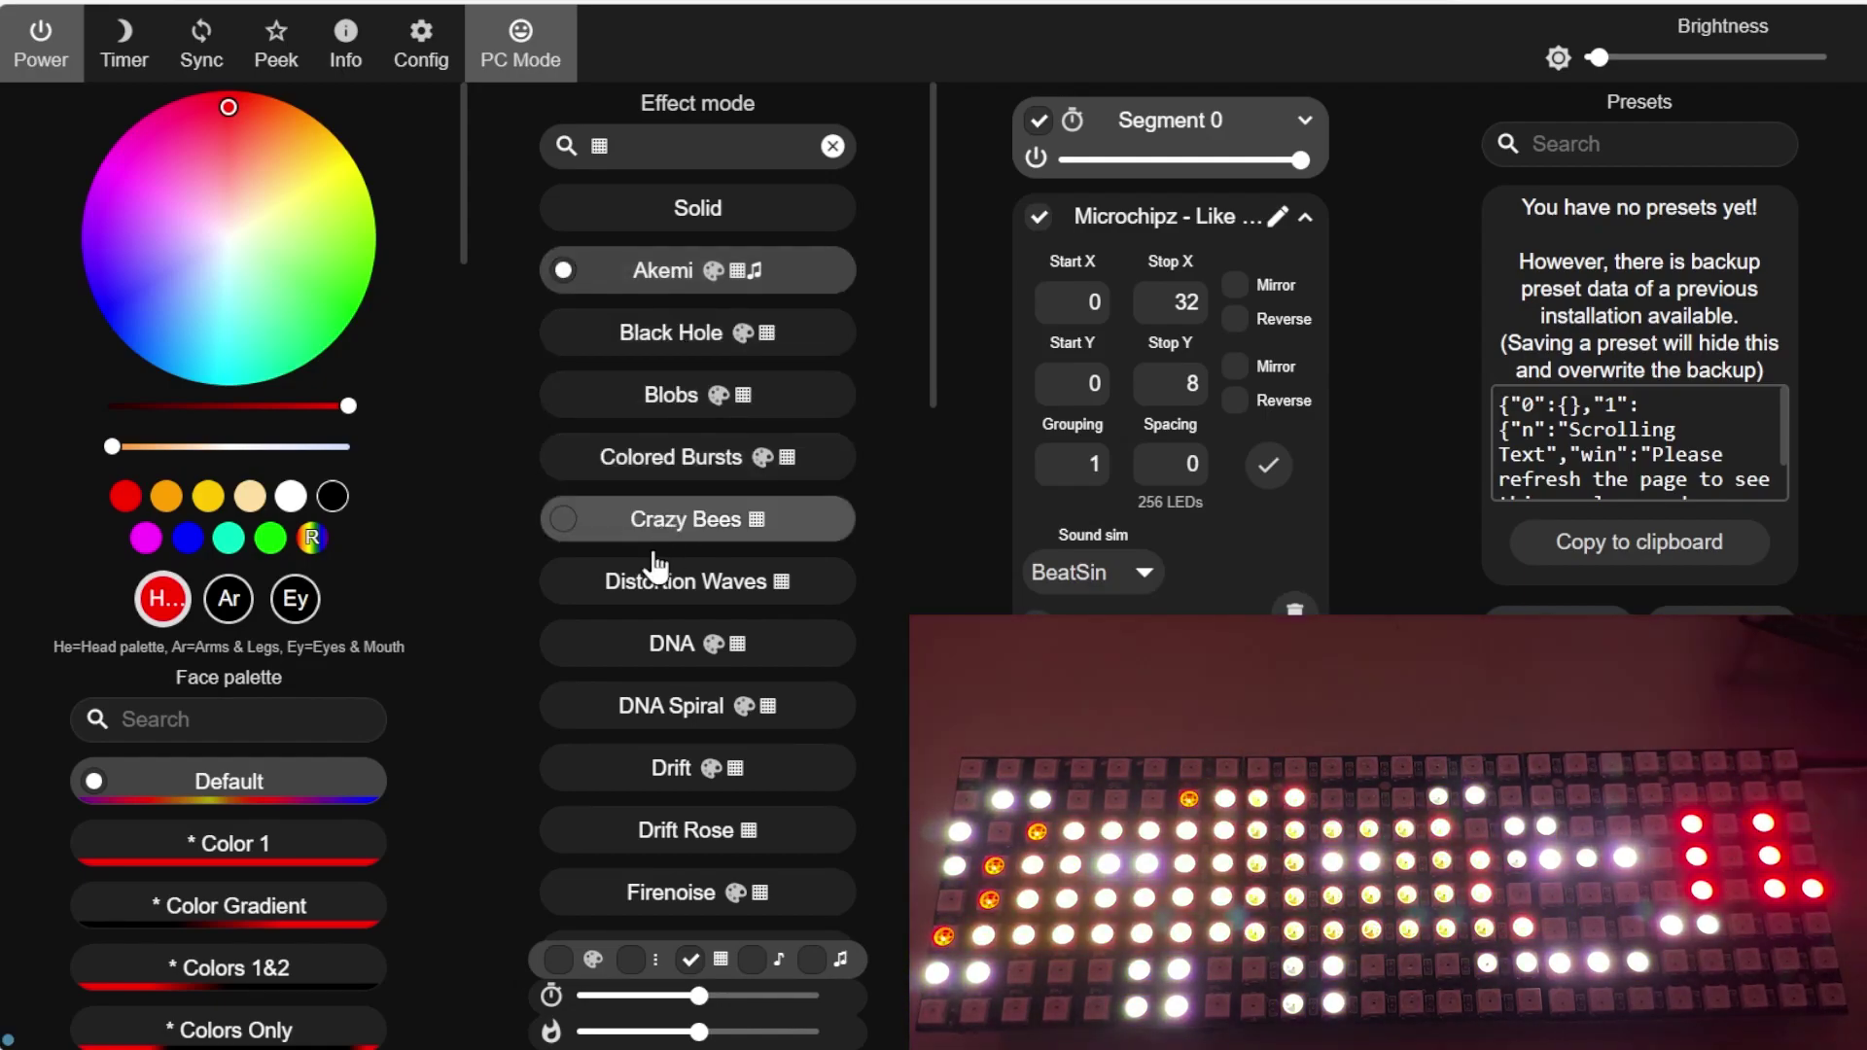
click(663, 580)
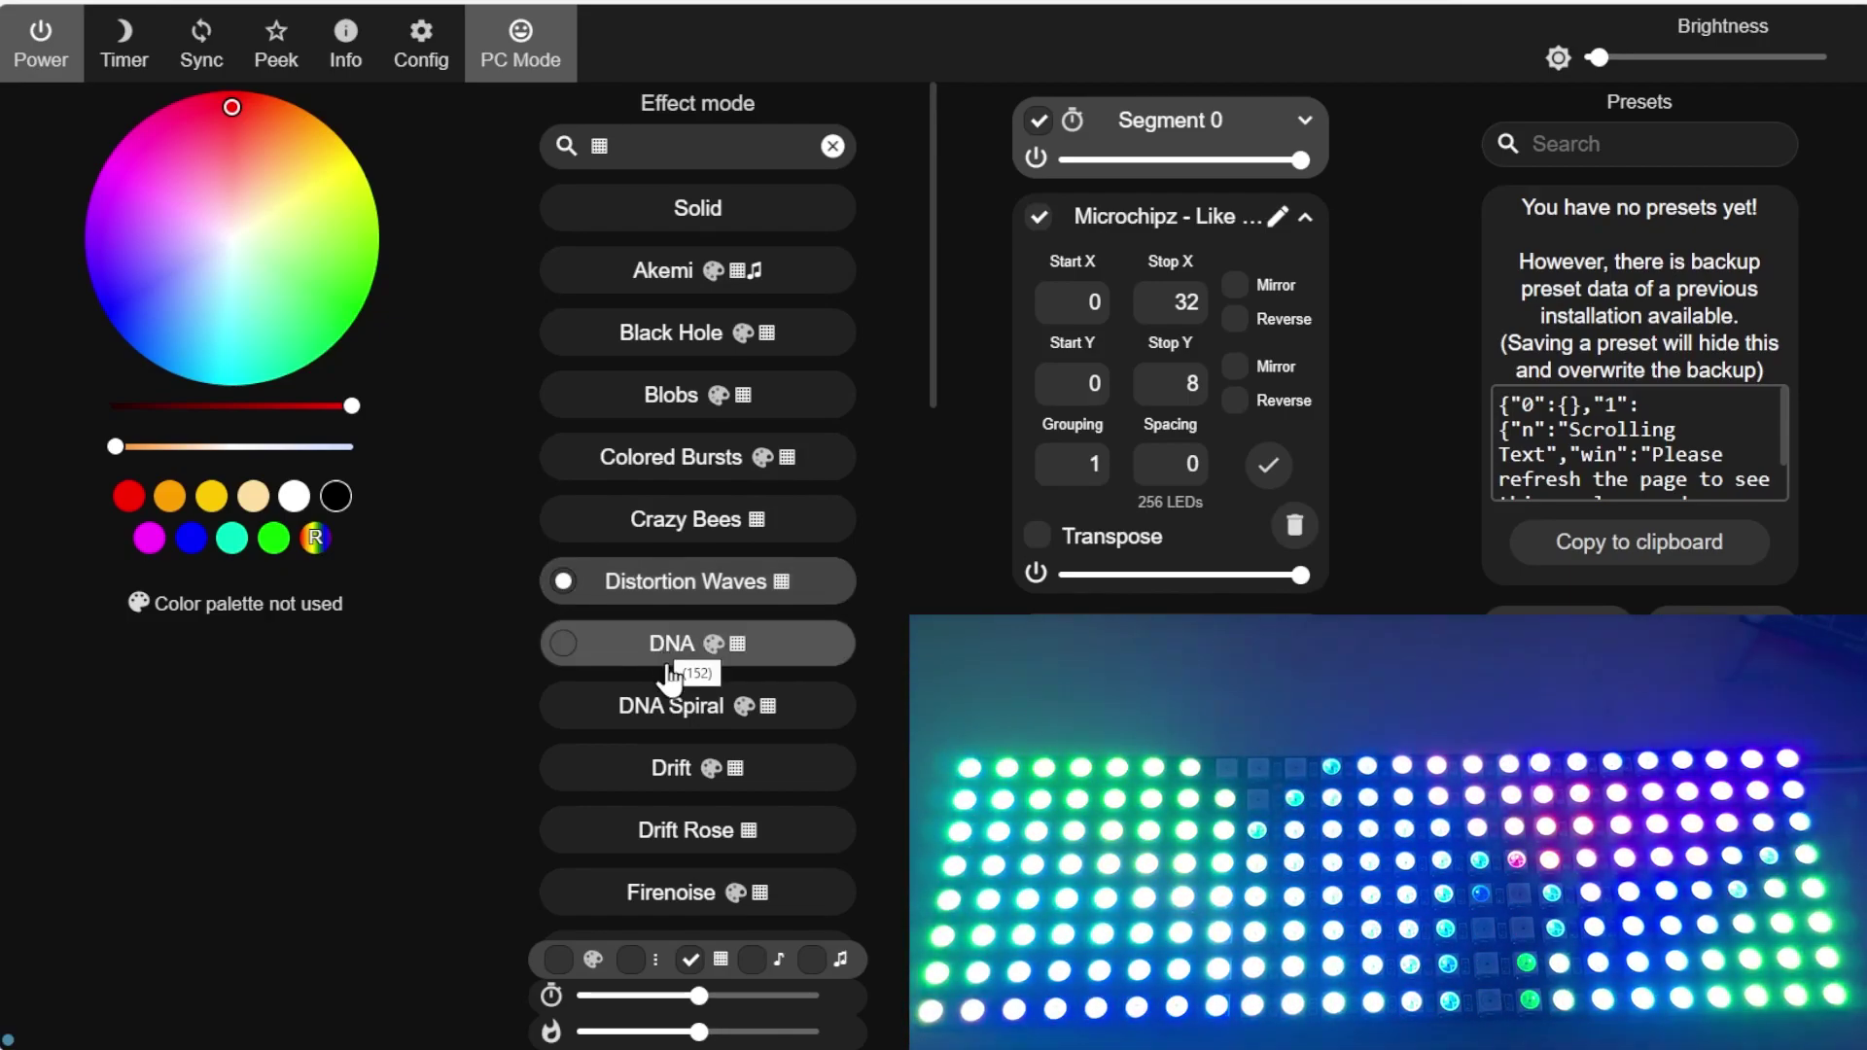
click(668, 725)
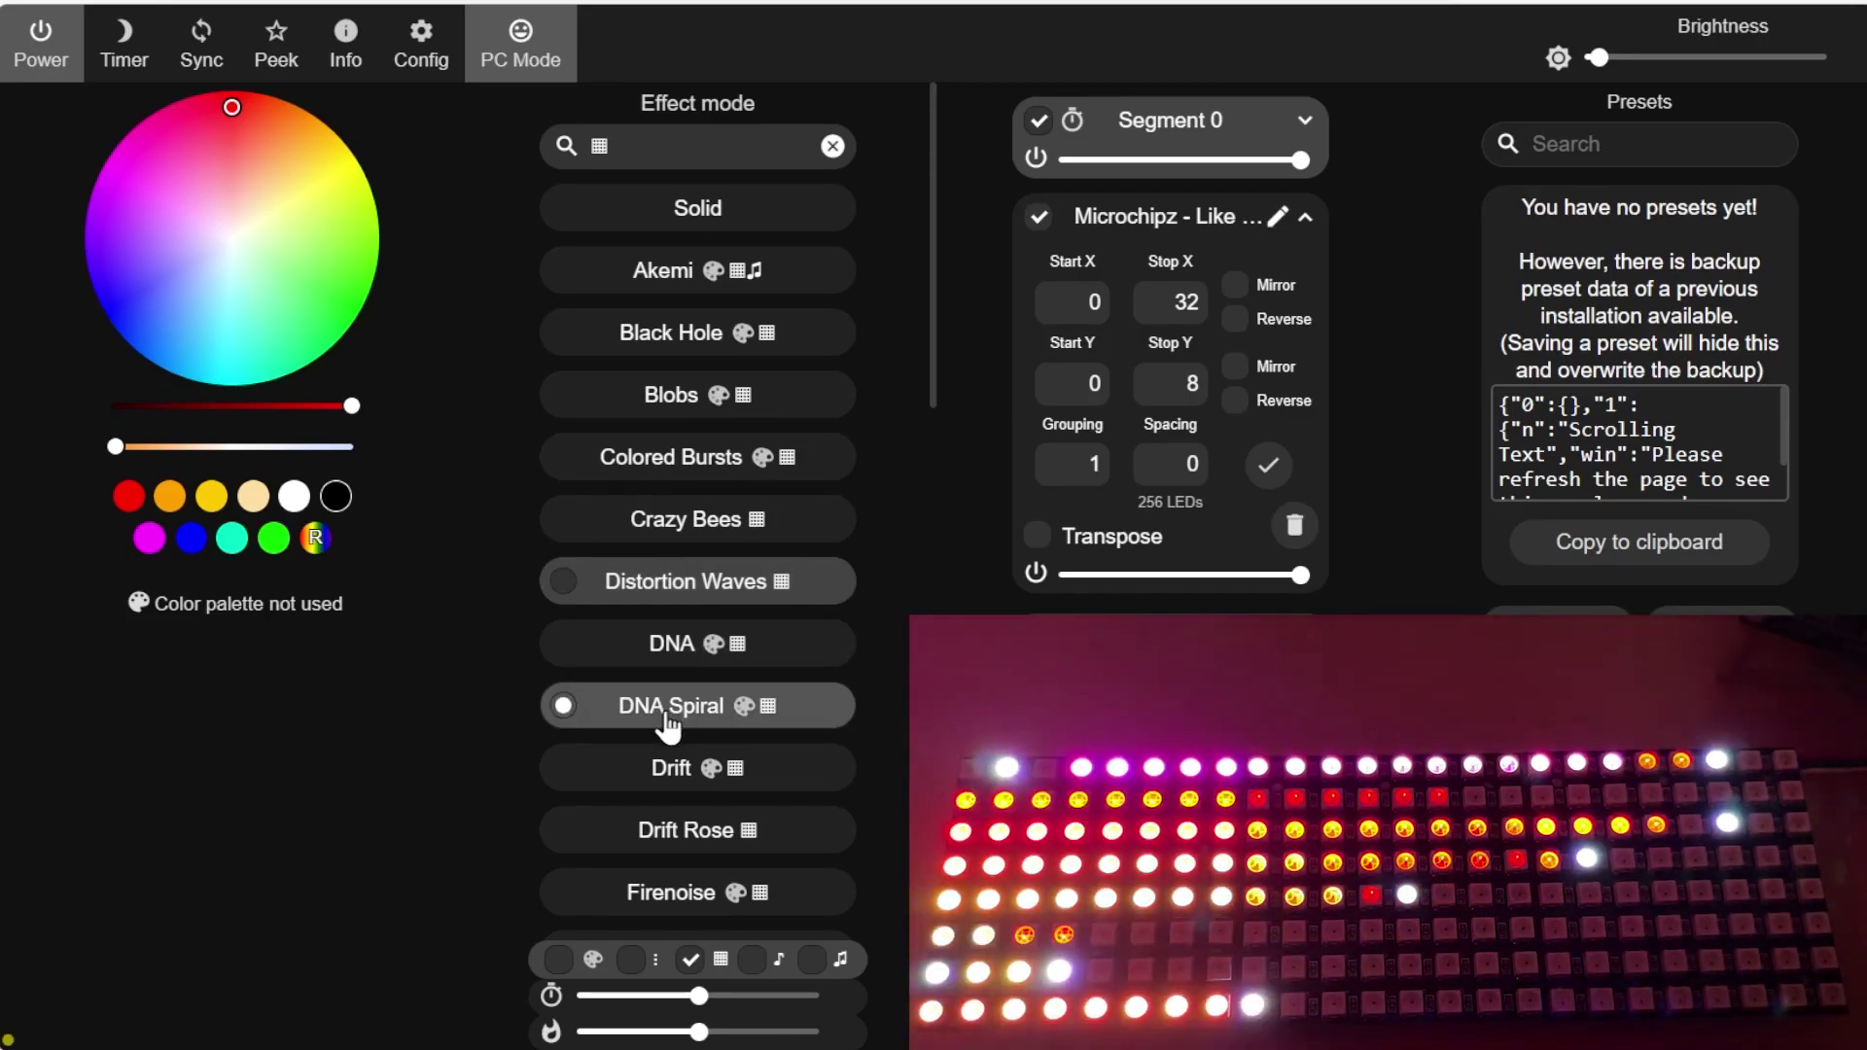
click(669, 775)
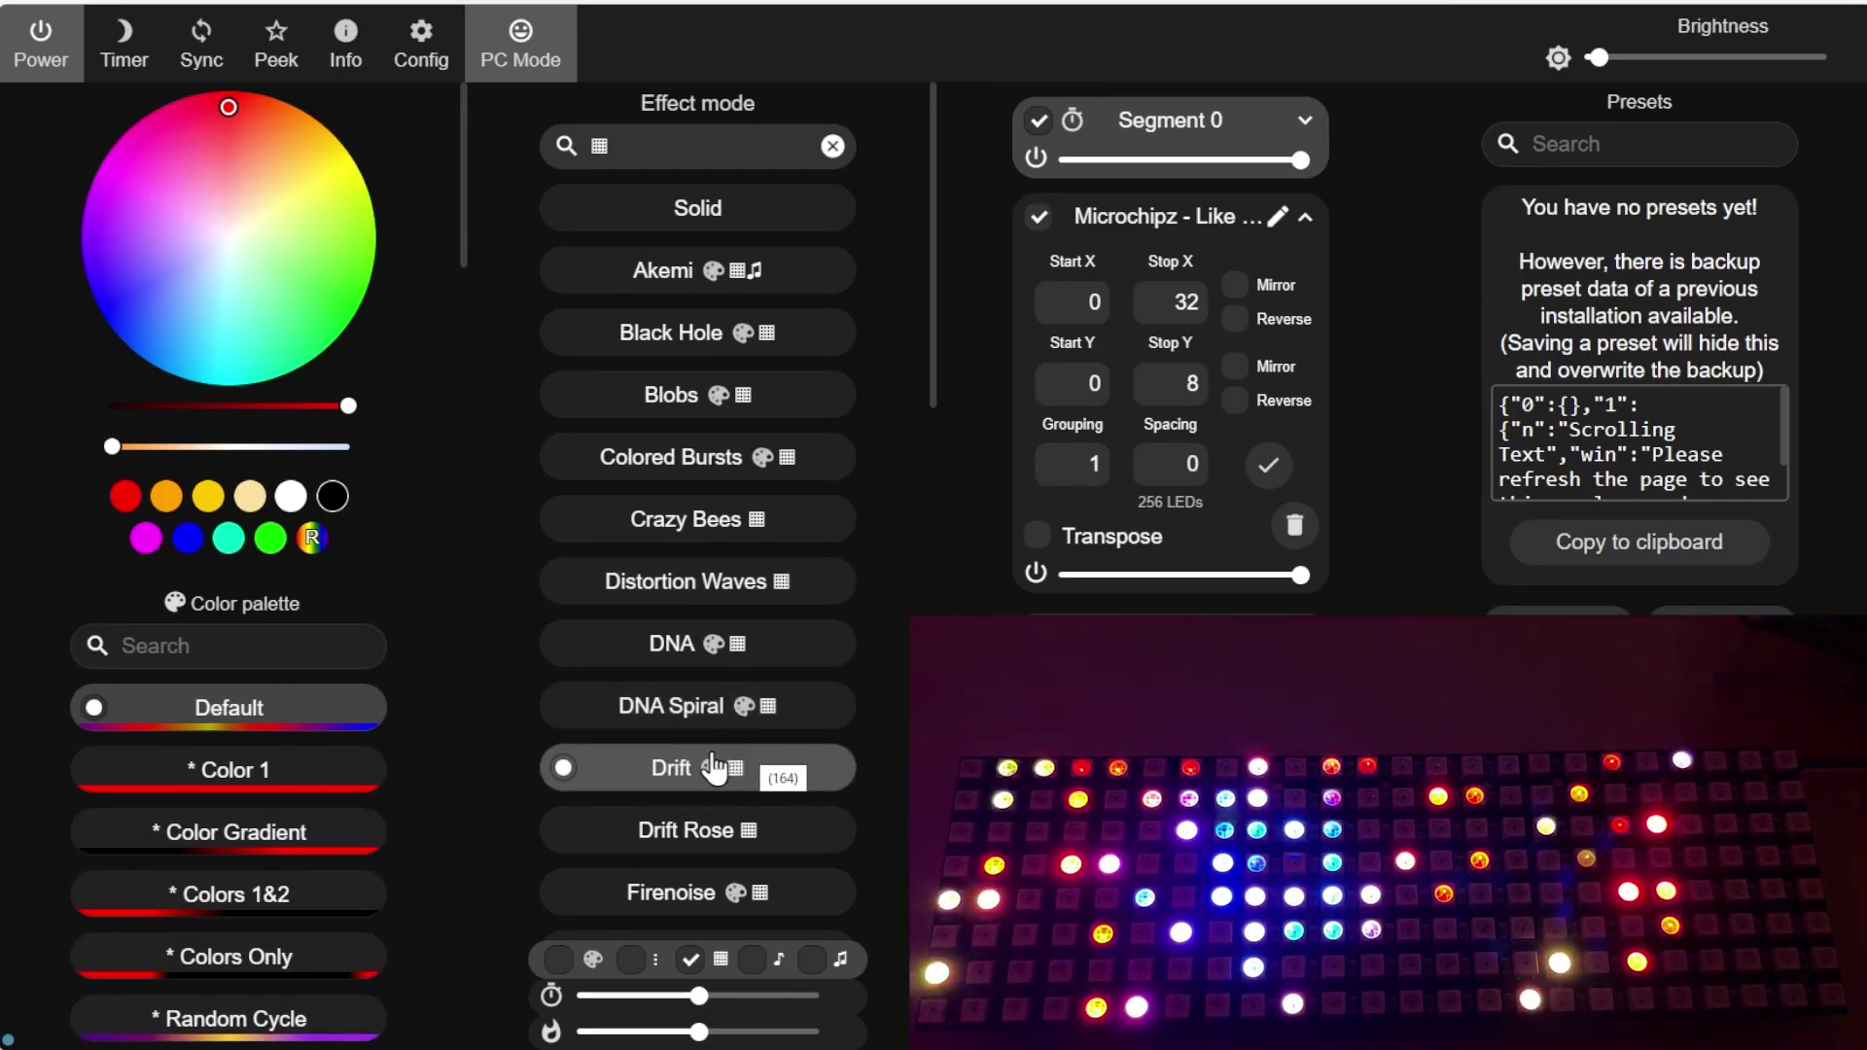
scroll(732, 762, down, 15)
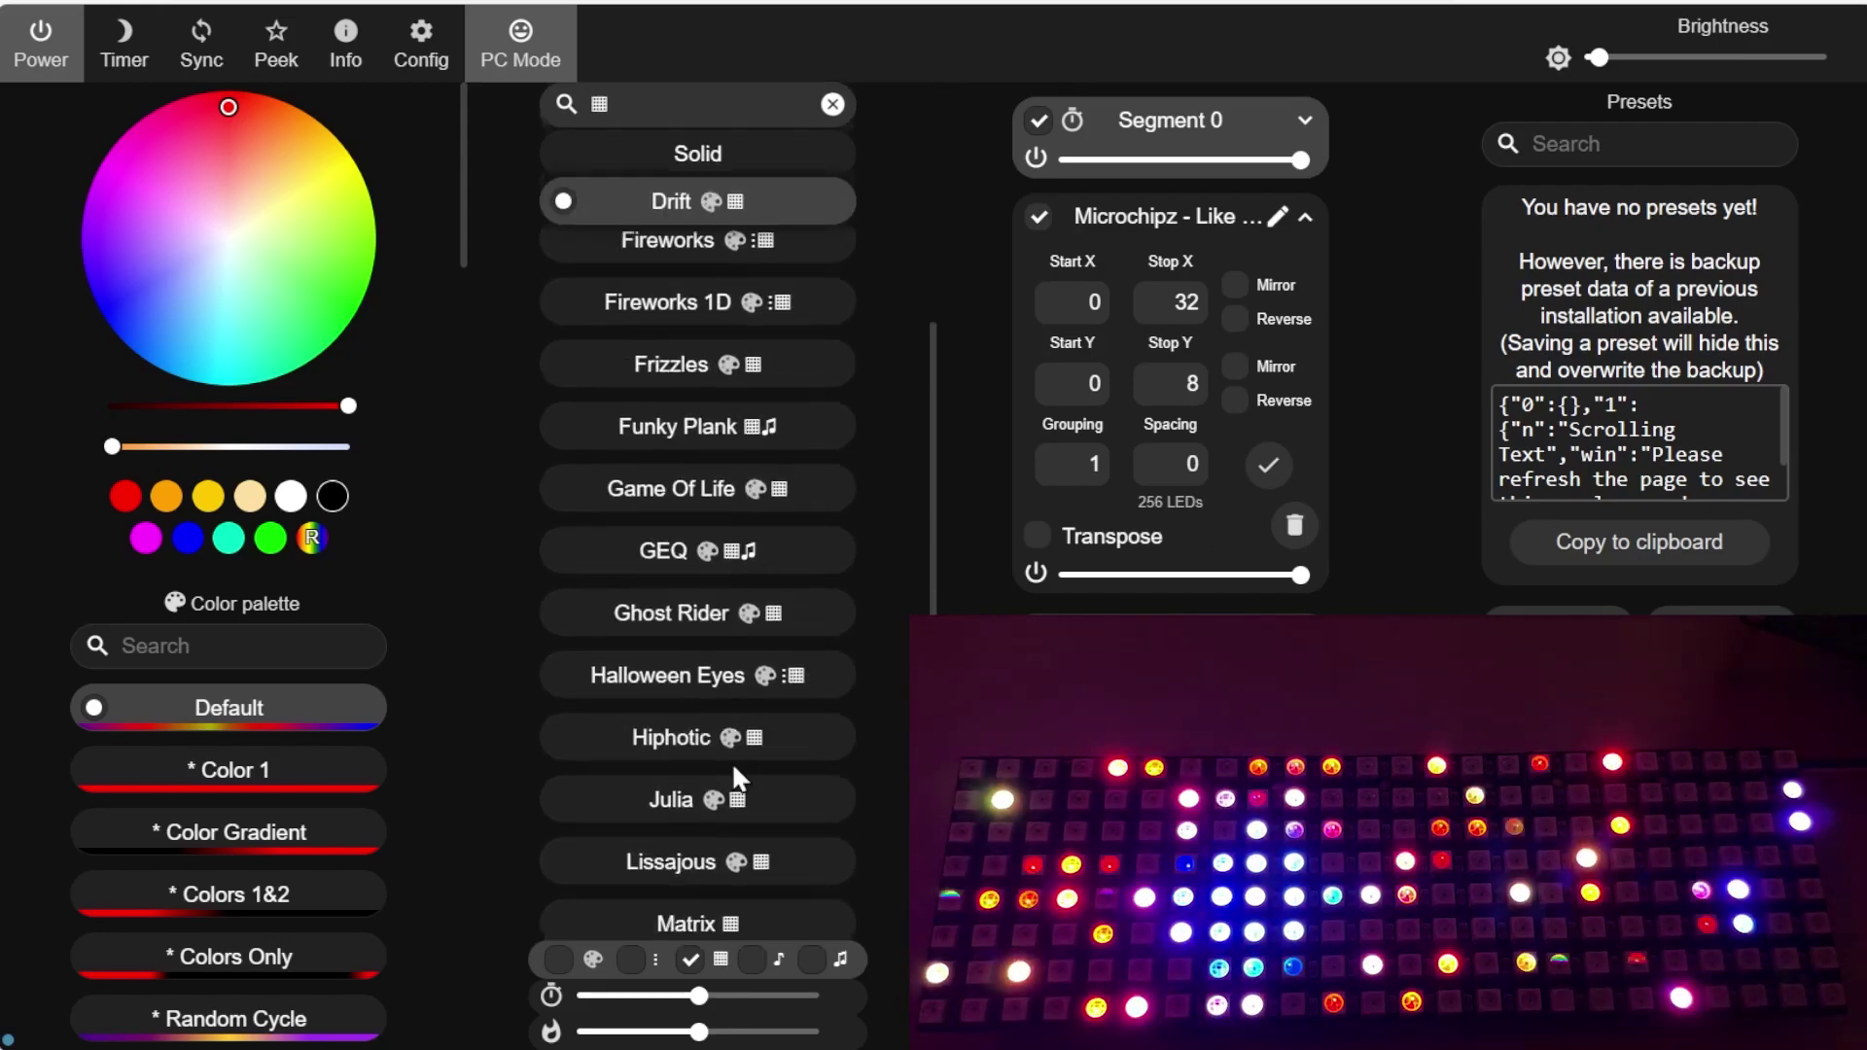
click(721, 670)
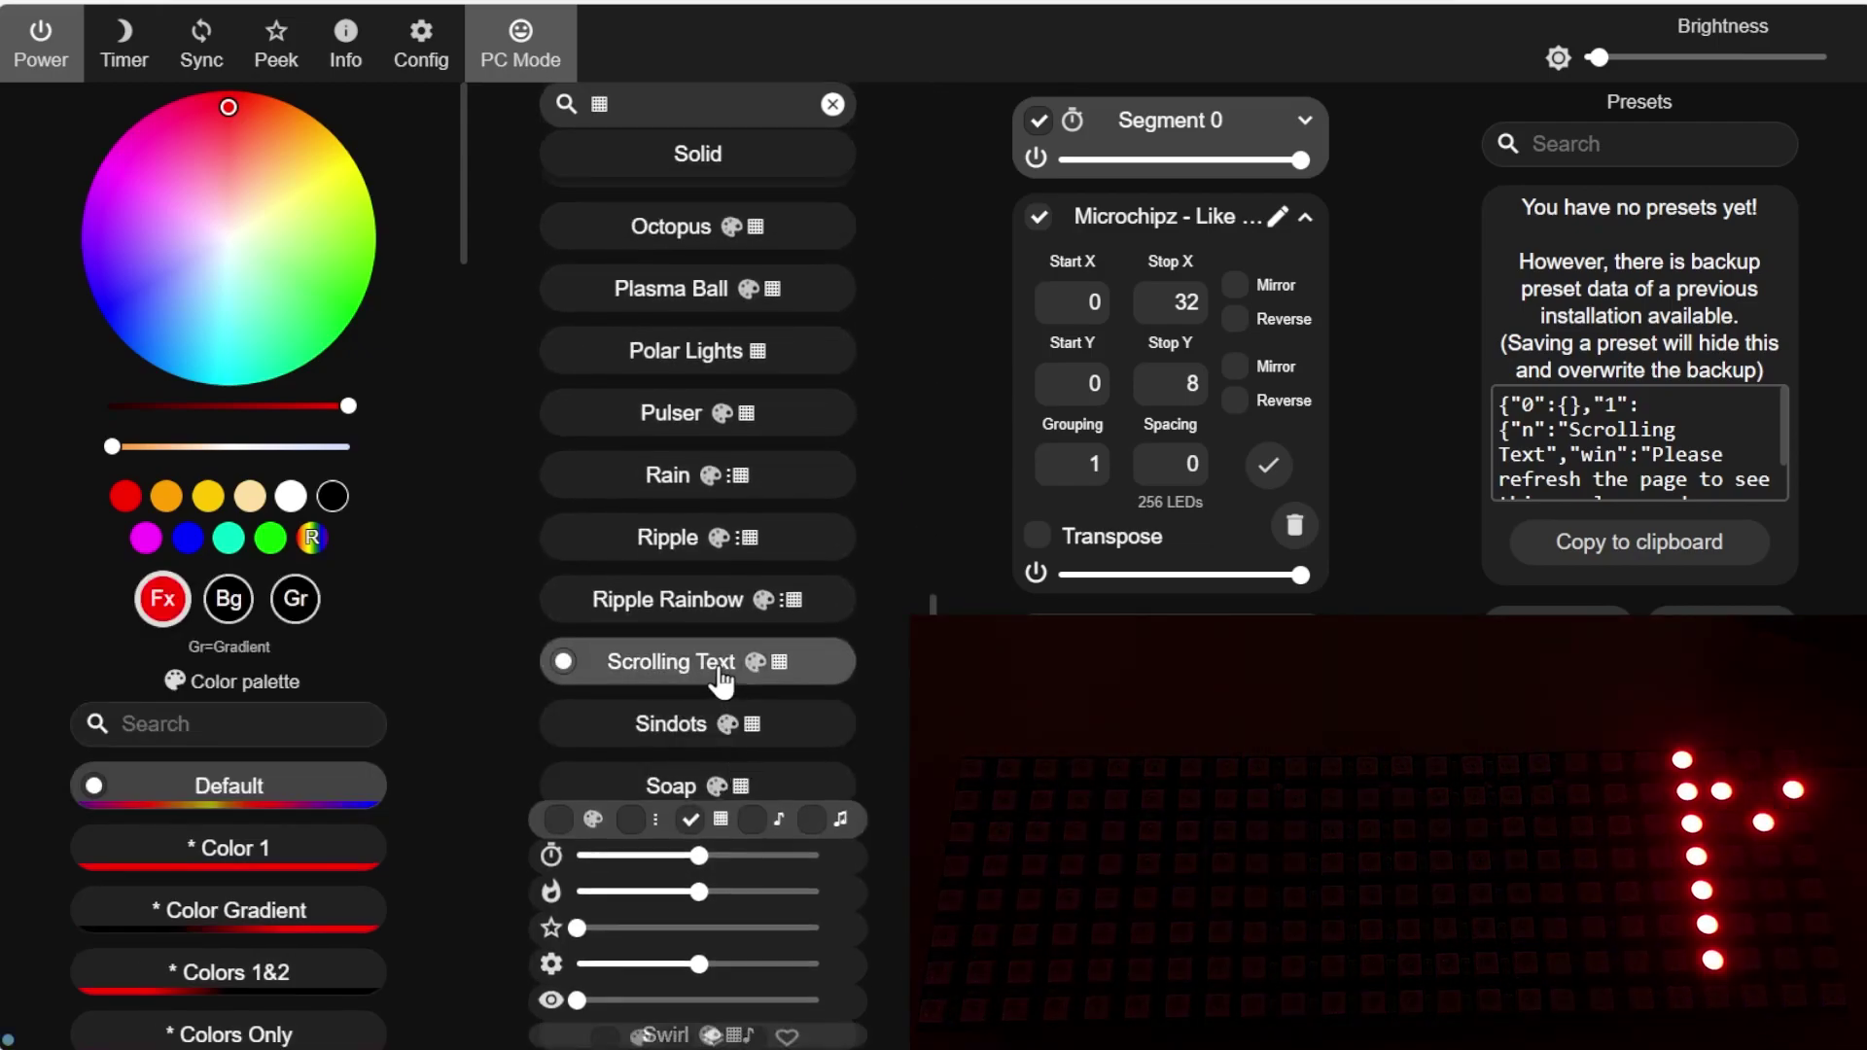